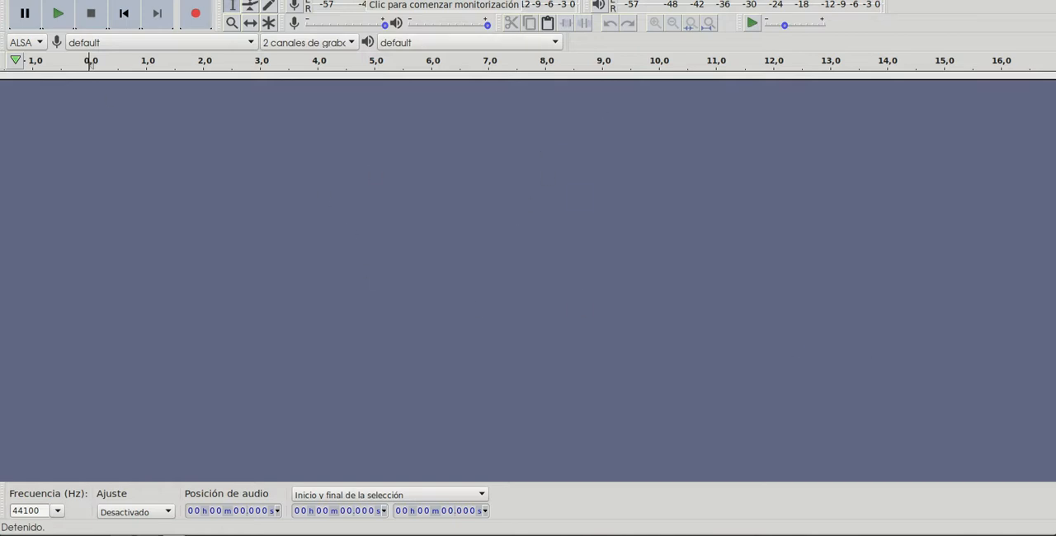
- Open the audio file Humming in pronunciation.mp3 and play the beginning of the recording
left_click(23, 0)
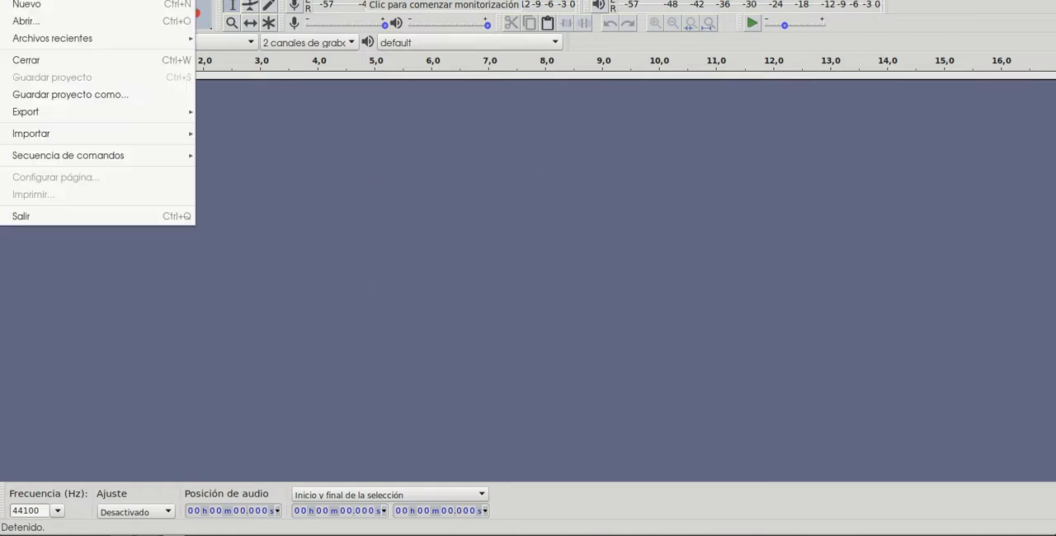
left_click(45, 25)
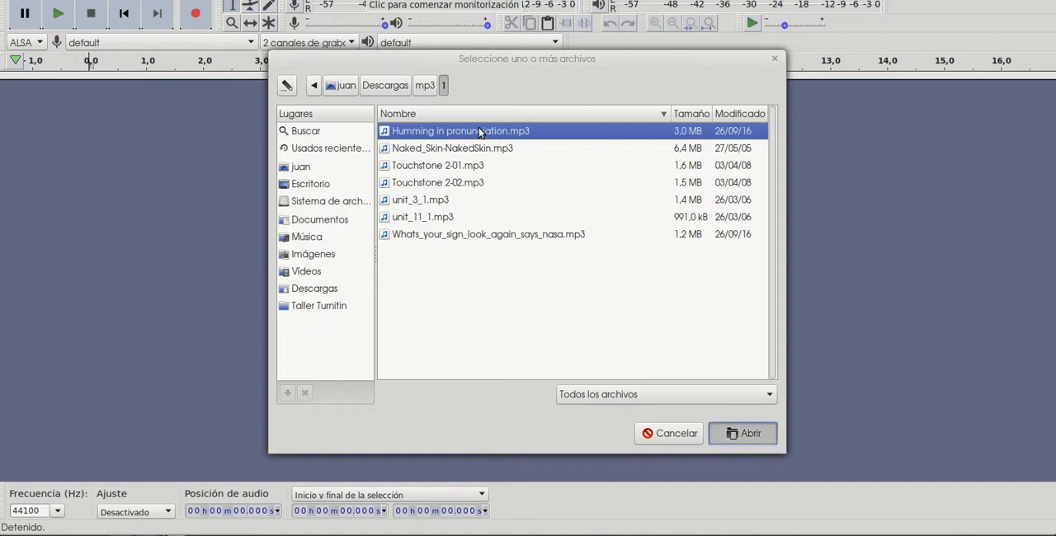
key("Return")
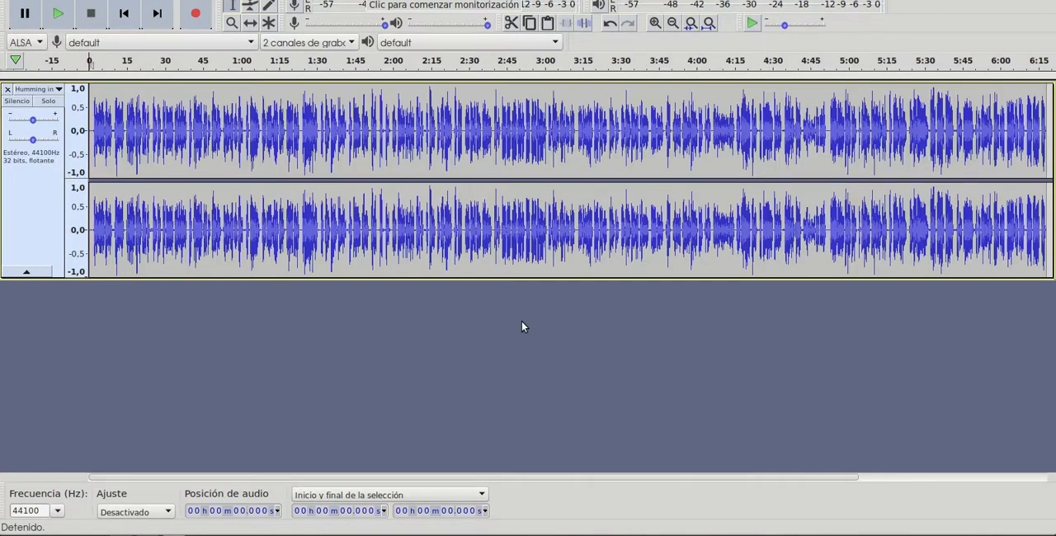
left_click(58, 13)
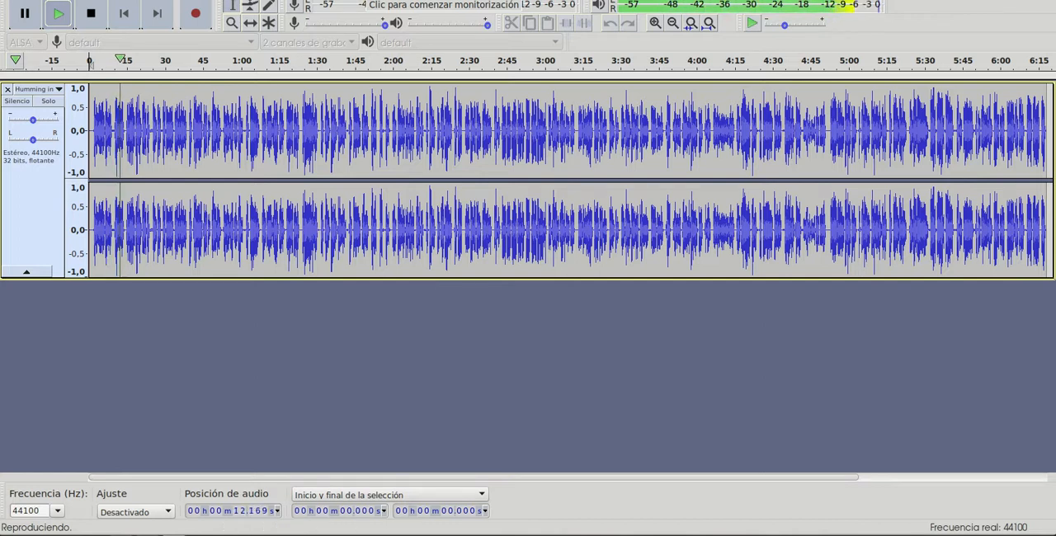
left_click(90, 16)
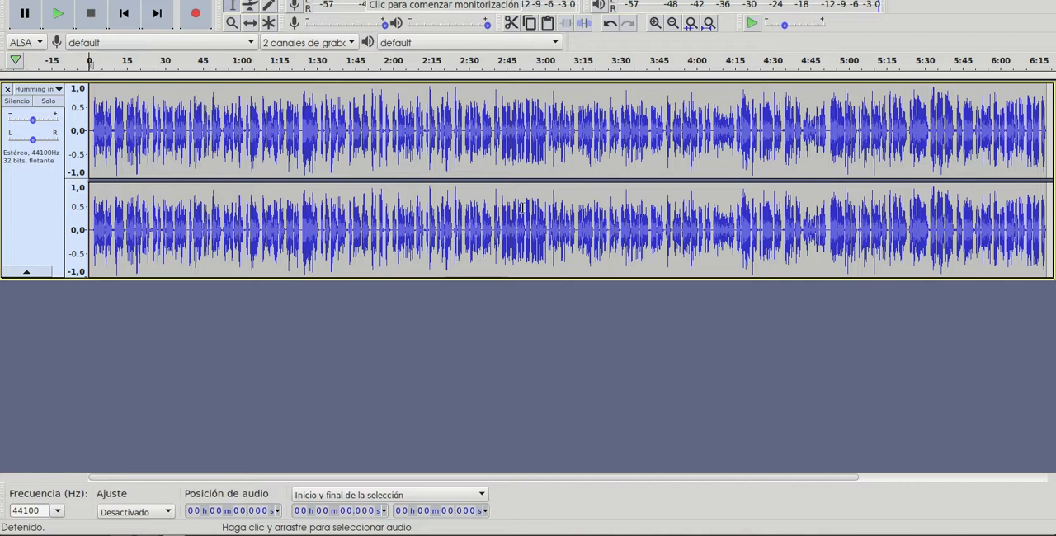
- Select the entire track and preview the Change Speed effect, first unchanged and then with a multiplier of about 1.254
left_click_drag(1006, 165, 484, 144)
double_click(392, 134)
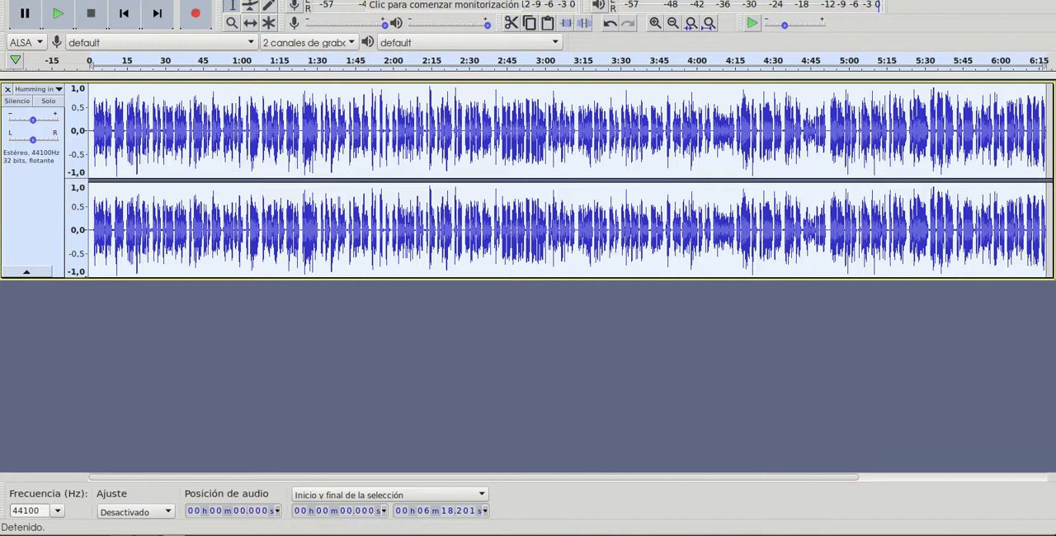
left_click(291, 1)
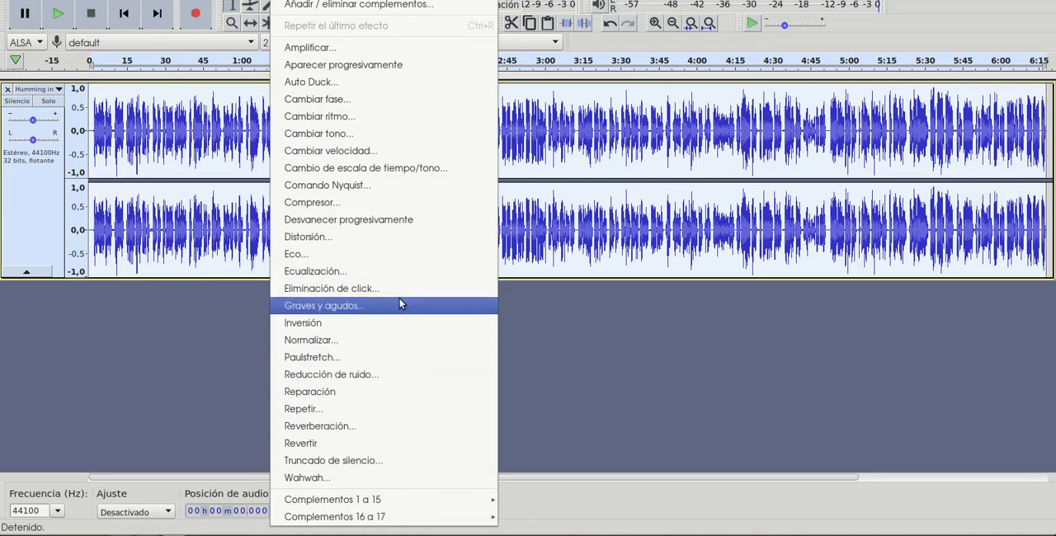
left_click(347, 155)
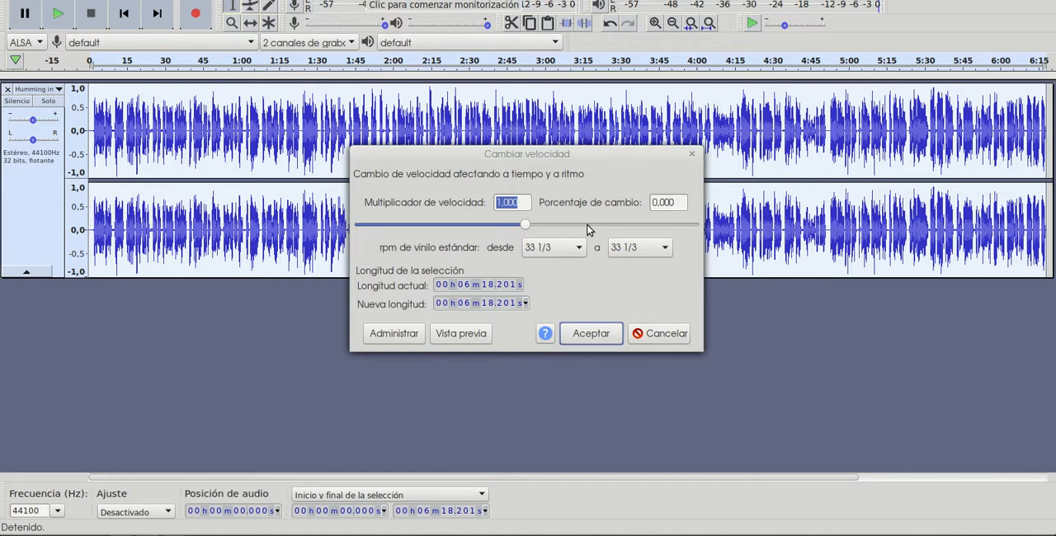
left_click(462, 335)
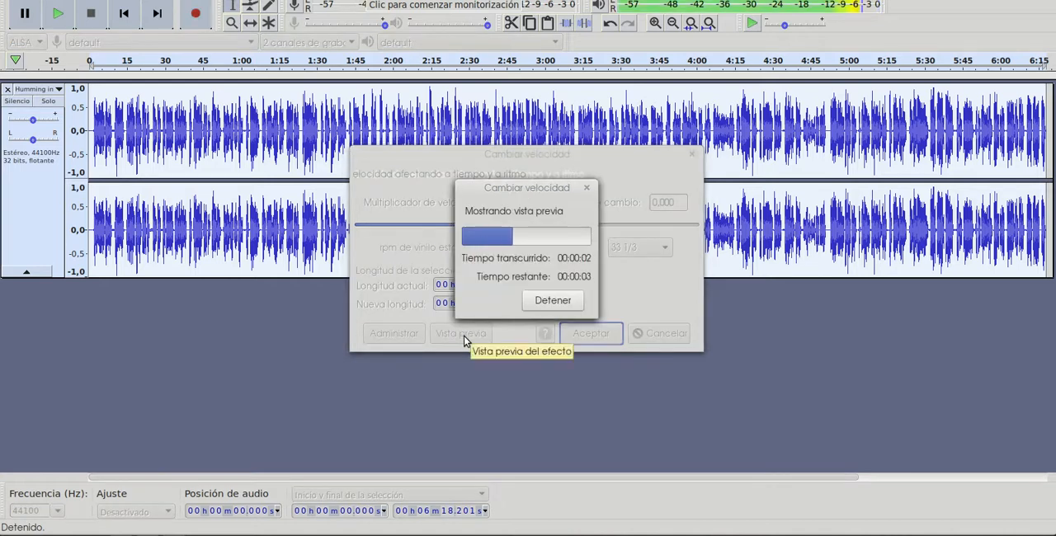
left_click(552, 300)
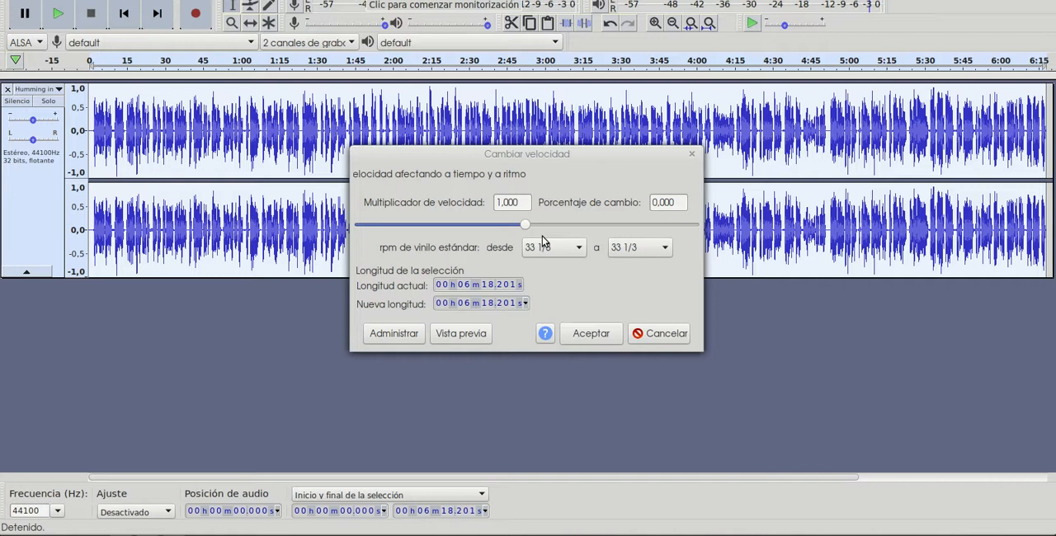
left_click_drag(525, 229, 546, 233)
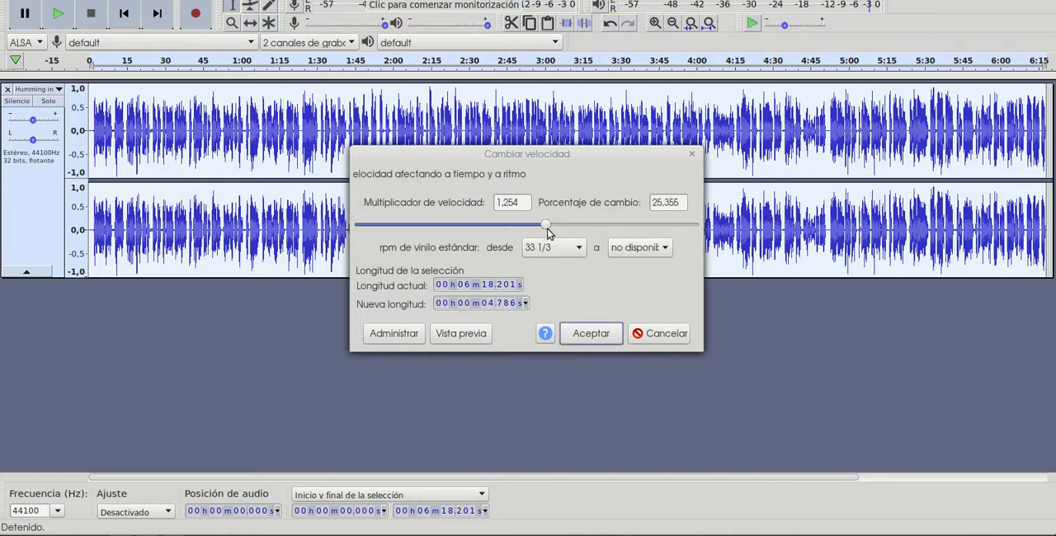
left_click(481, 334)
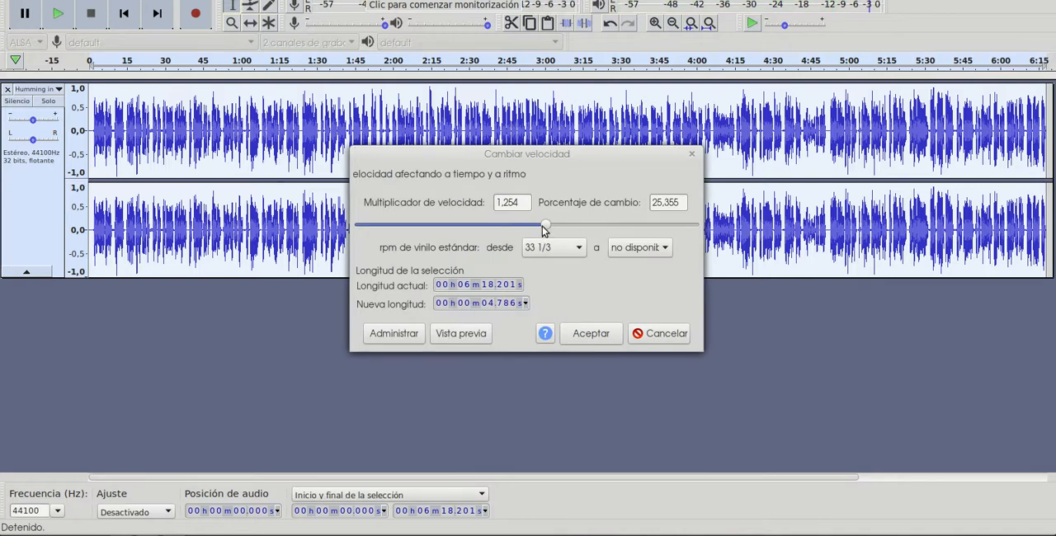
- Set the speed multiplier to about 1.525, preview and apply it to the whole track, and play the result
left_click(545, 225)
left_click_drag(546, 225, 561, 225)
left_click(483, 334)
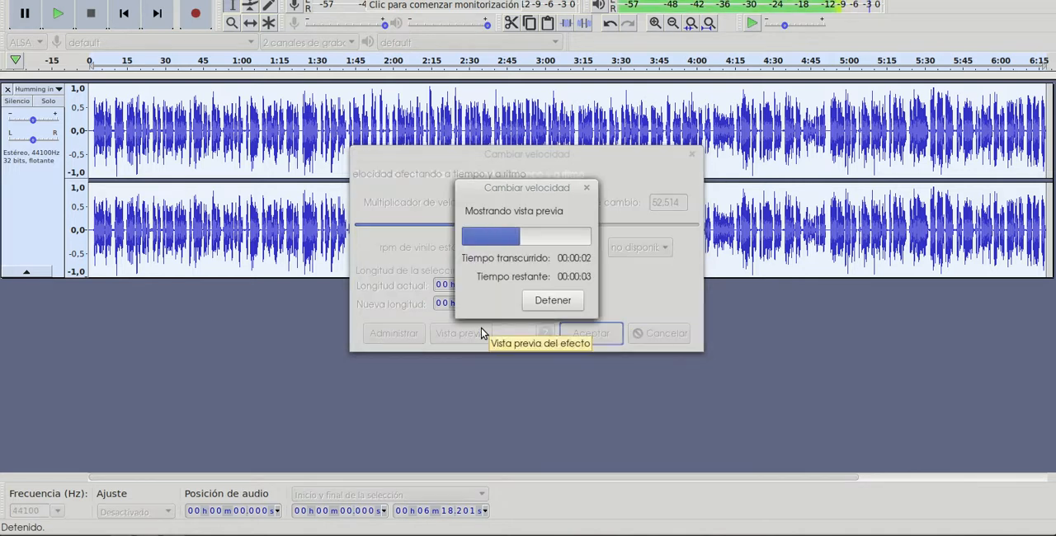
left_click(547, 302)
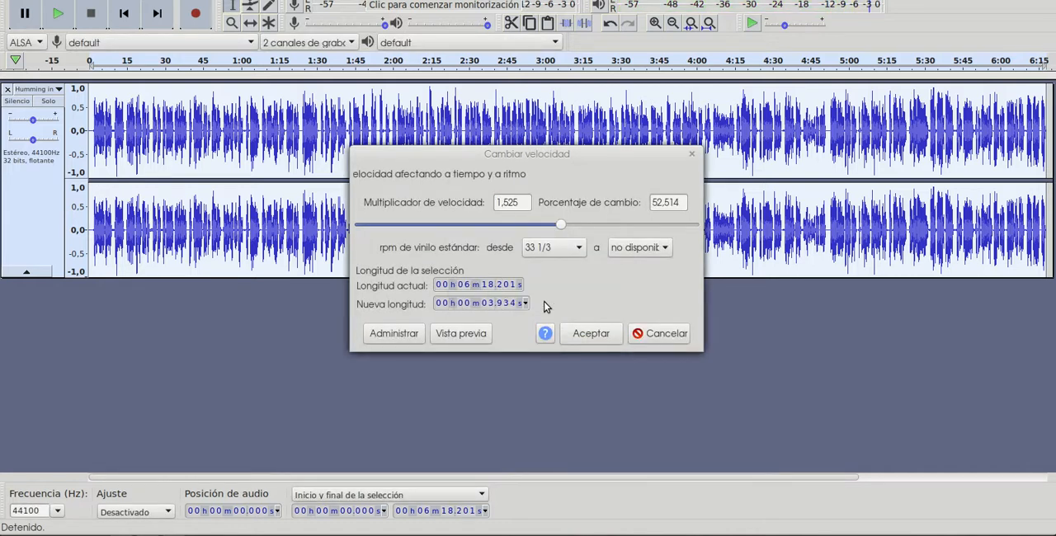
left_click(598, 334)
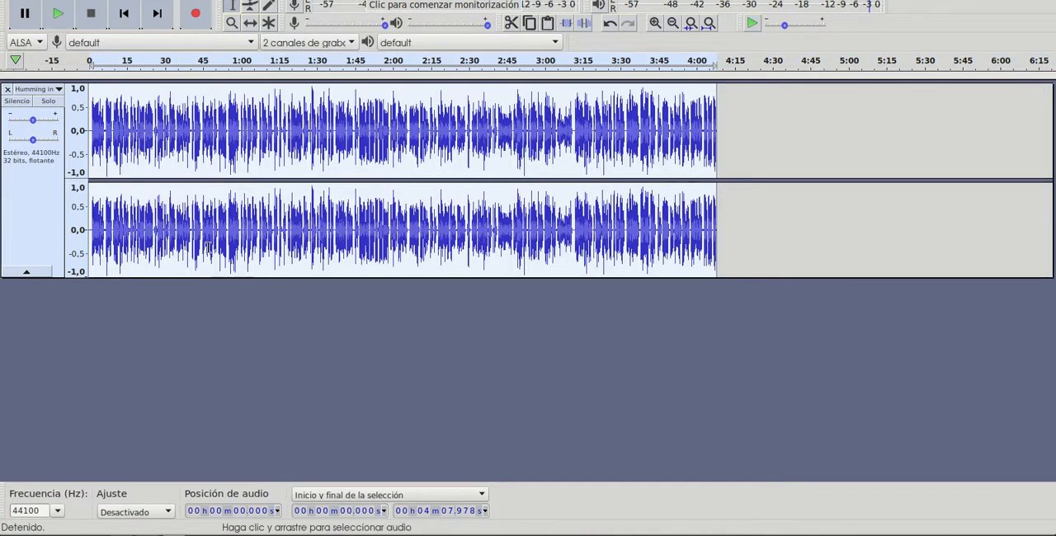
left_click(62, 13)
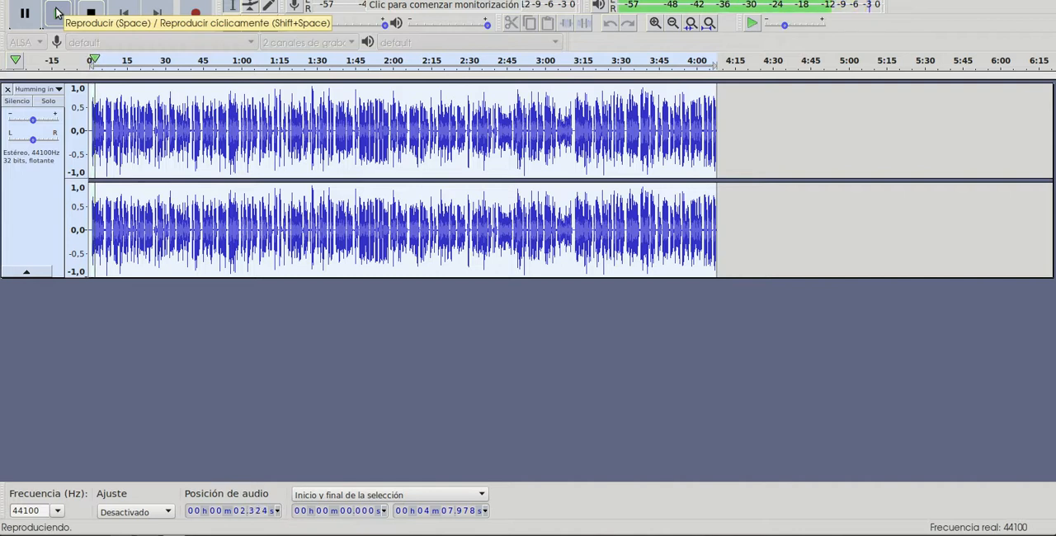
left_click(56, 12)
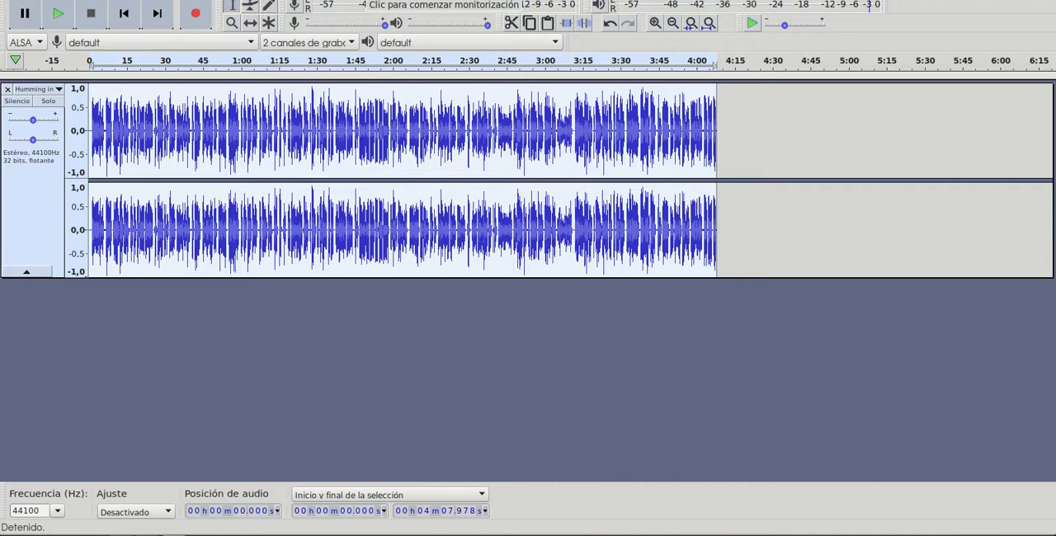
- Open Change Pitch for the selected track and preview it unchanged, at -20 percent and at -40 percent
left_click(288, 0)
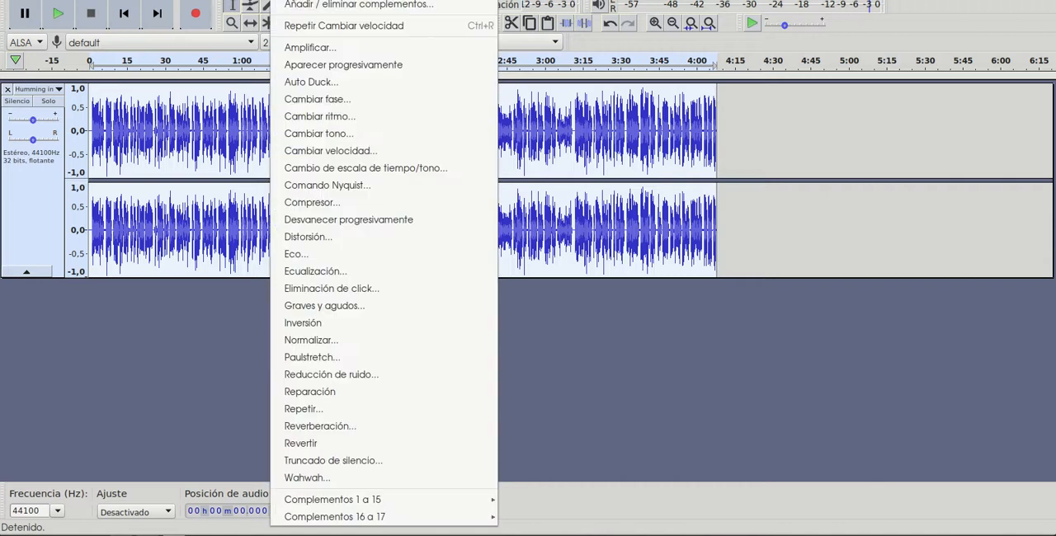
left_click(348, 134)
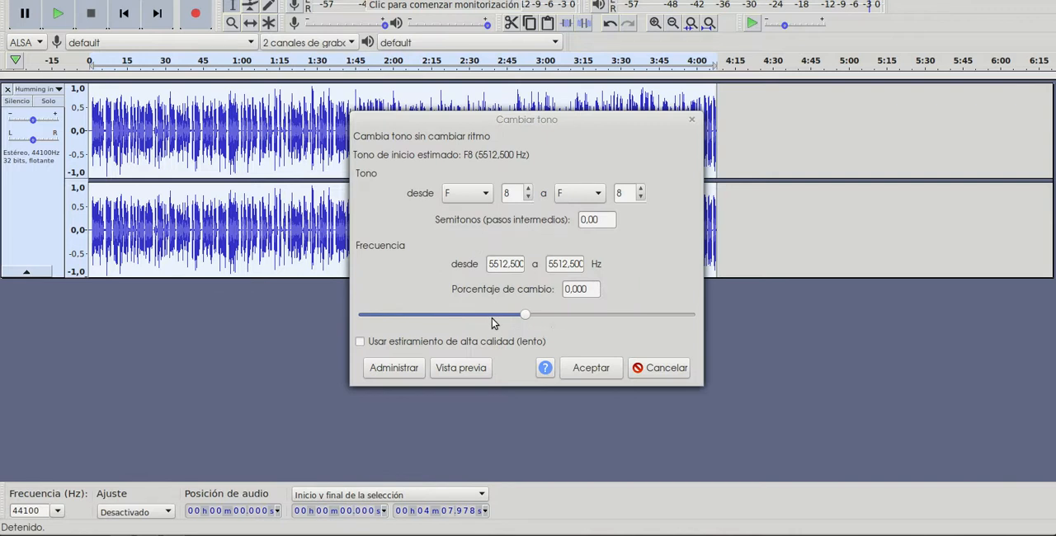
left_click(475, 371)
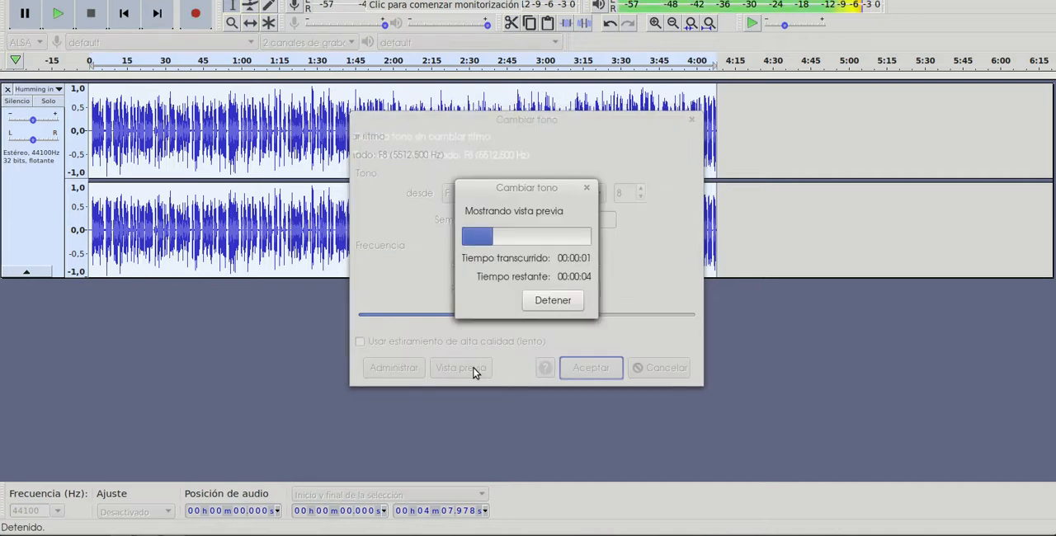
left_click(542, 303)
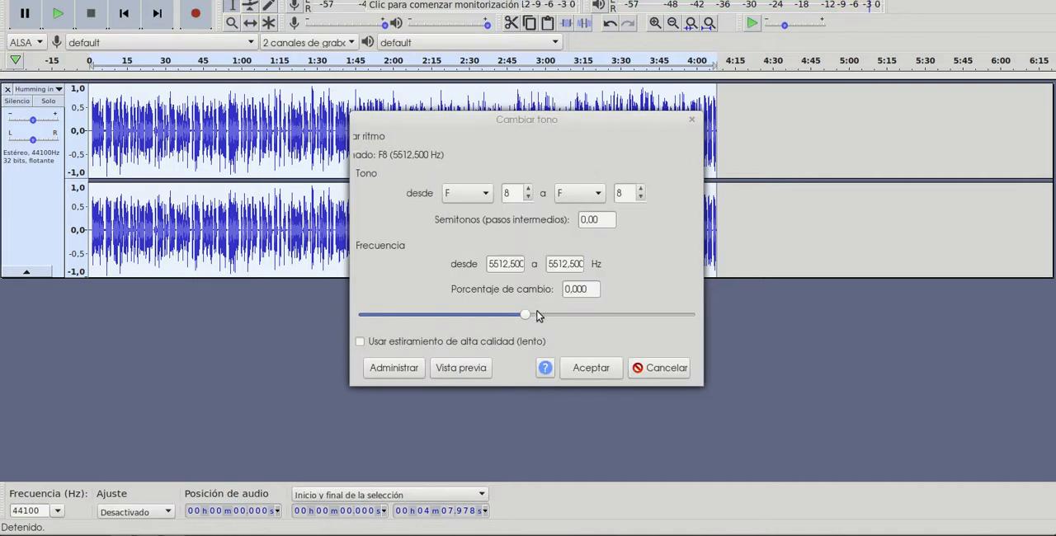
left_click(505, 315)
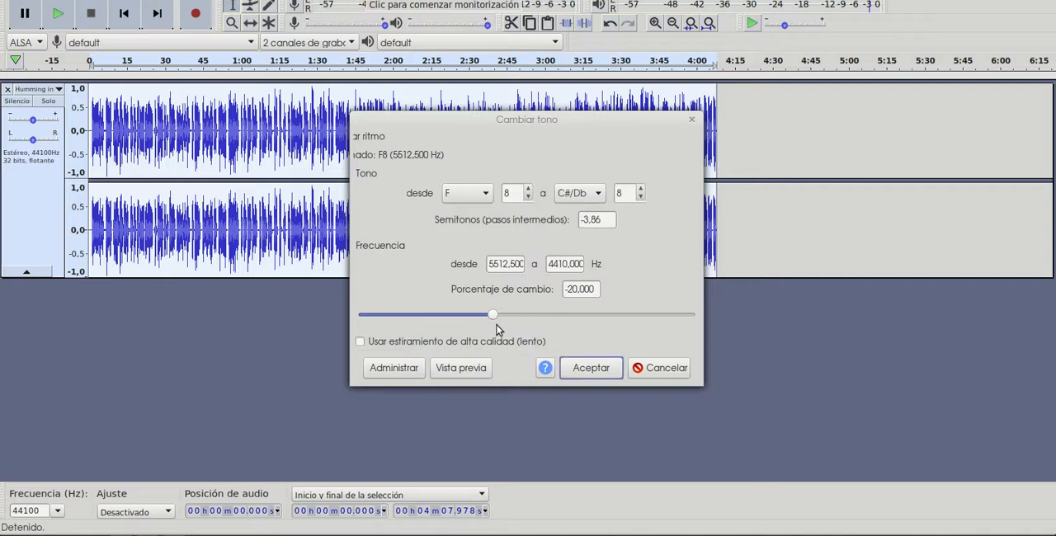
left_click(471, 370)
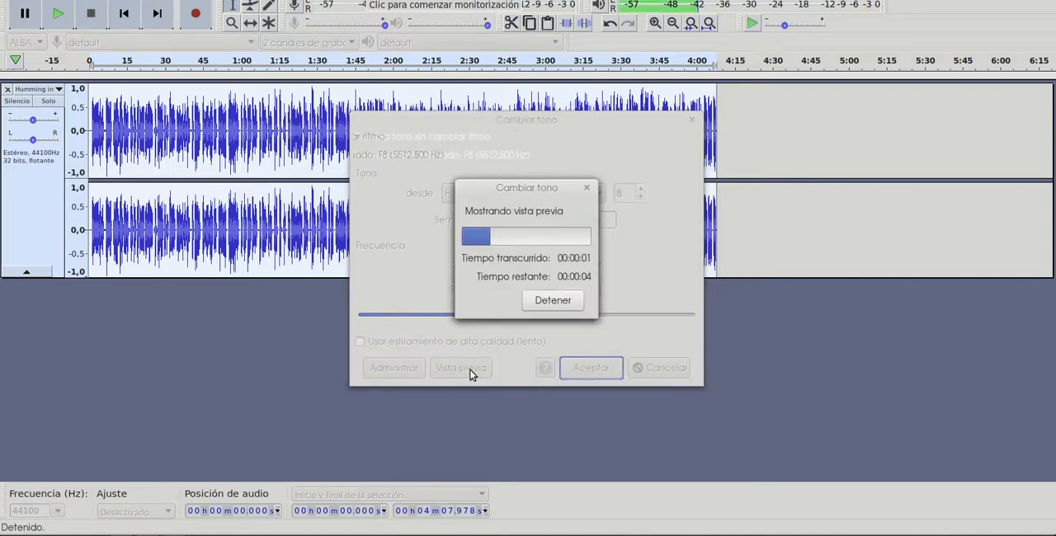
left_click(546, 300)
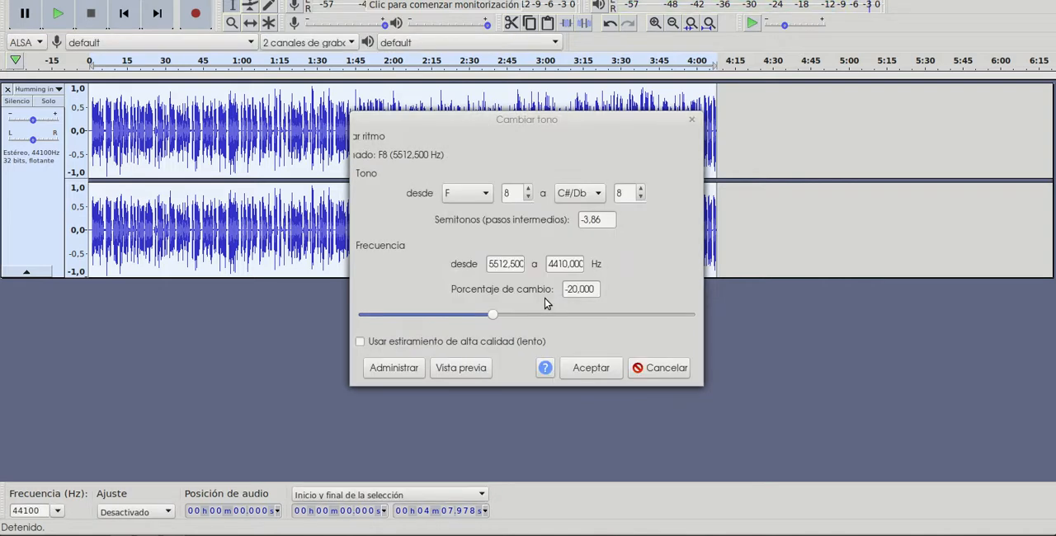
left_click(485, 320)
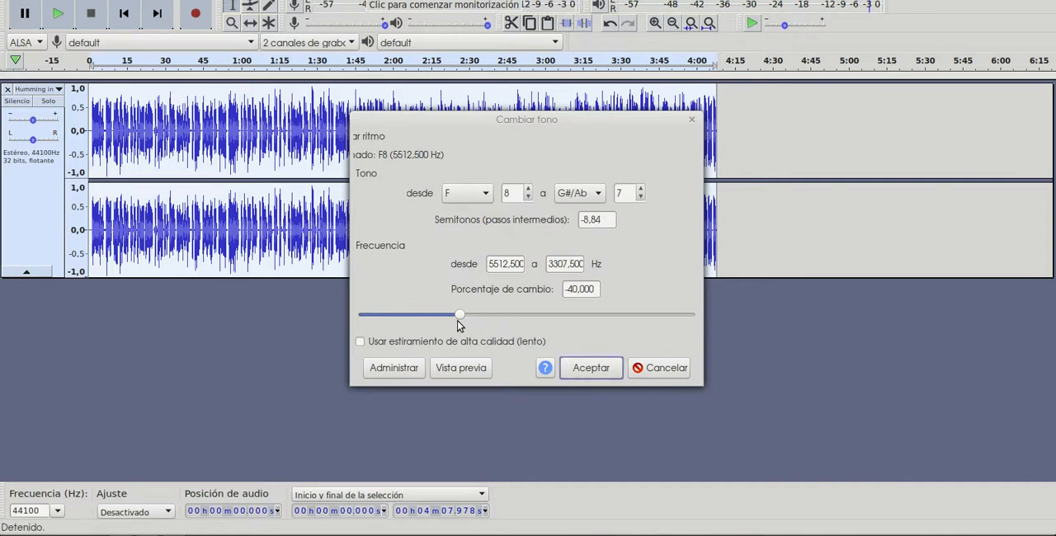
left_click(473, 368)
- Set the pitch change to -34 percent, preview and apply it to the whole track, and play the result
left_click_drag(460, 320, 468, 322)
left_click(472, 374)
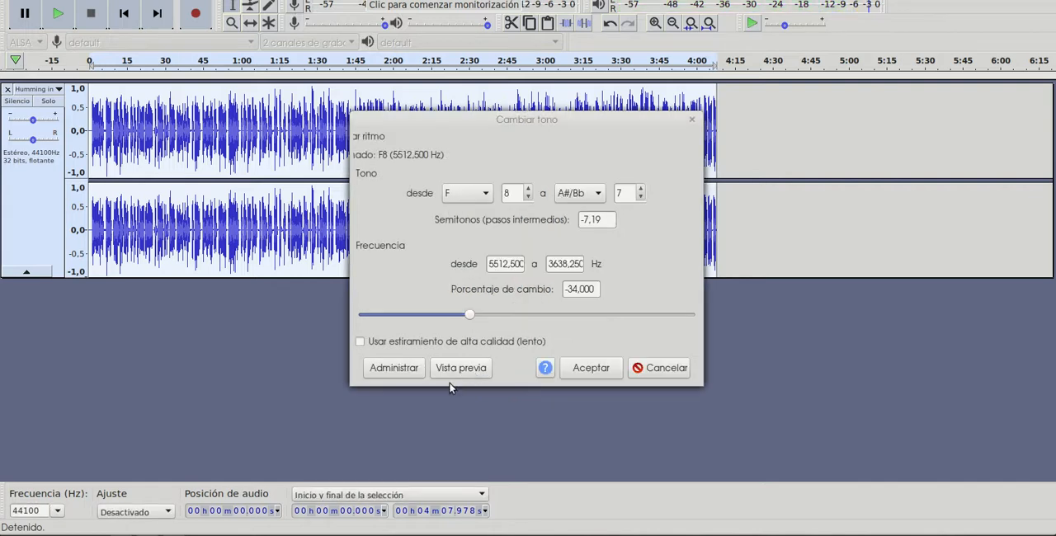
left_click(592, 368)
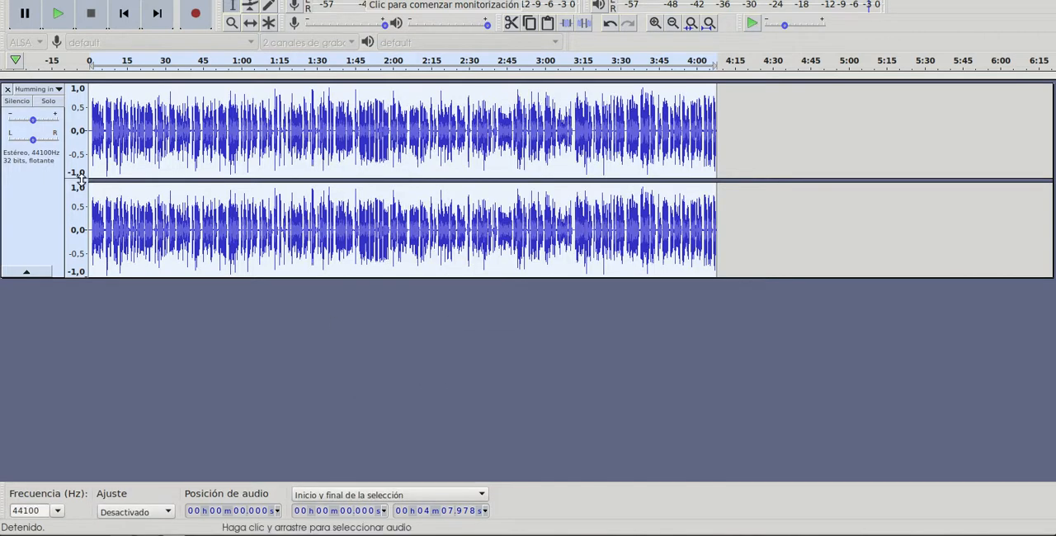
left_click(58, 14)
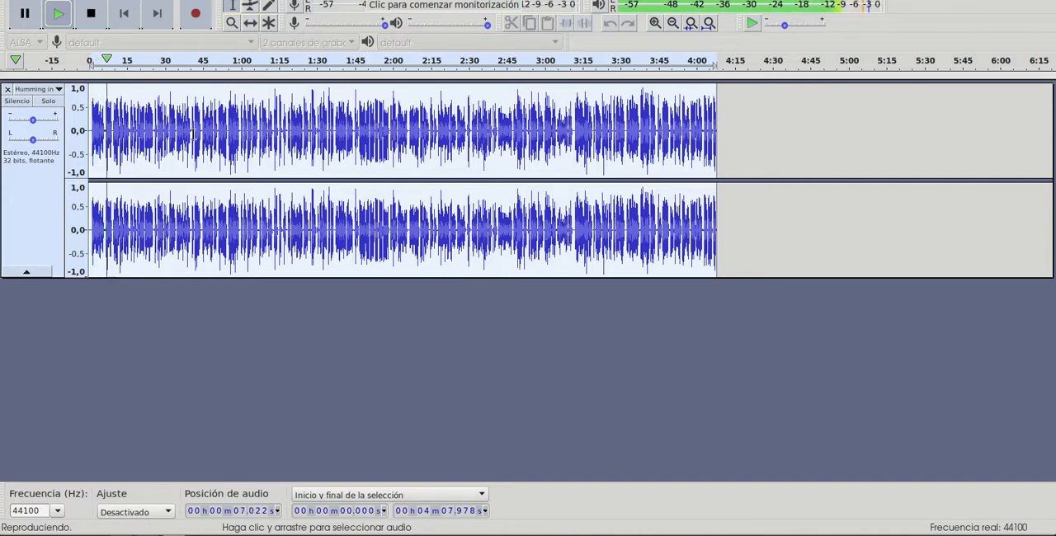
key("space")
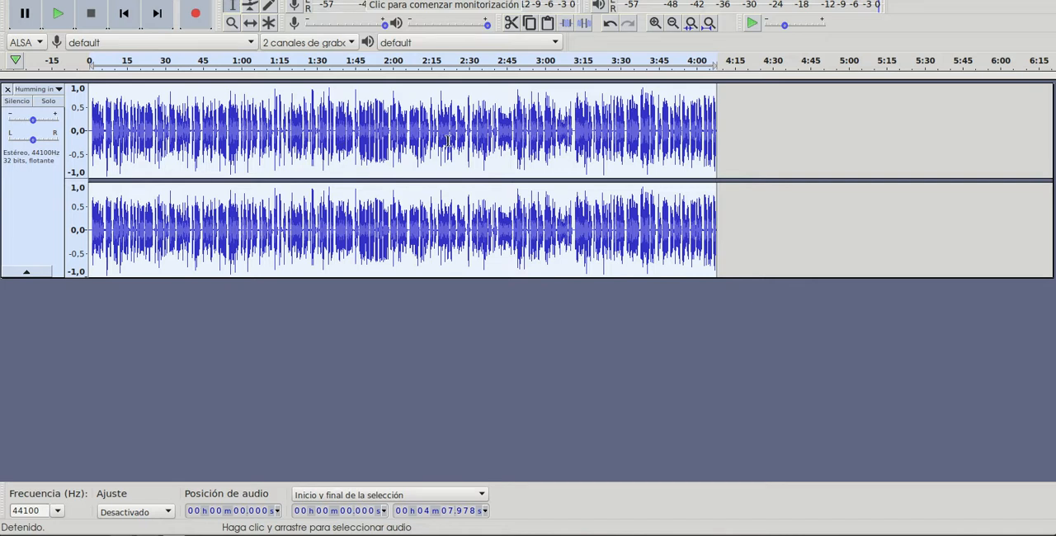
left_click_drag(370, 139, 400, 139)
left_click(532, 141)
left_click_drag(572, 144, 648, 145)
left_click_drag(175, 144, 428, 144)
left_click(627, 153)
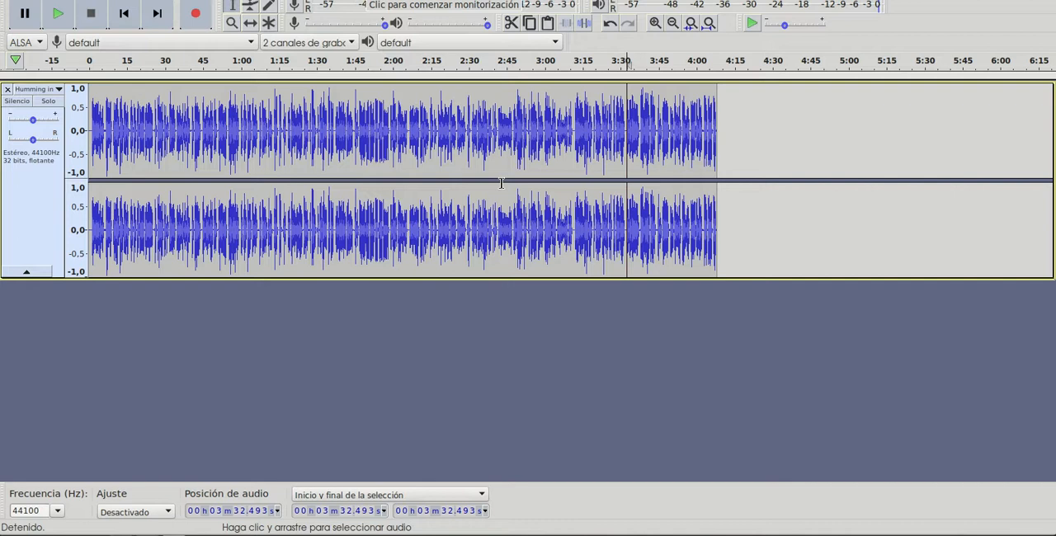
left_click(560, 165)
- Place the cursor at about 1 min 43 s and play the track from there twice
left_click(349, 148)
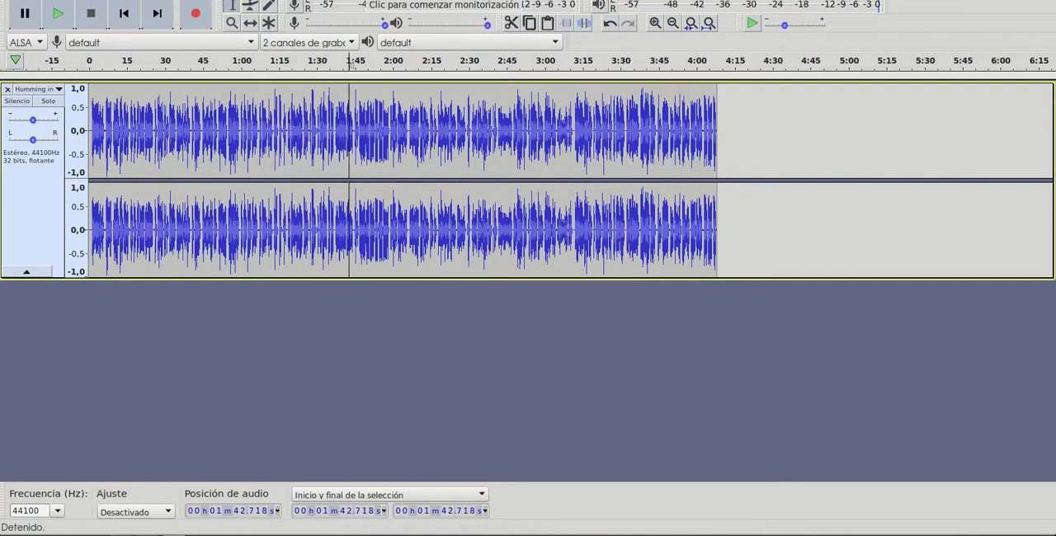
left_click(58, 13)
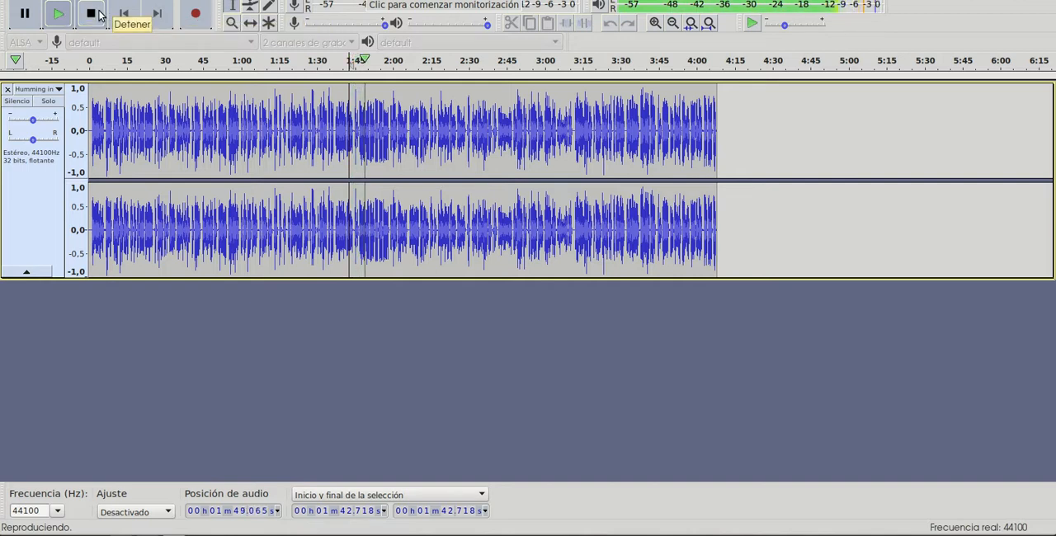
left_click(99, 17)
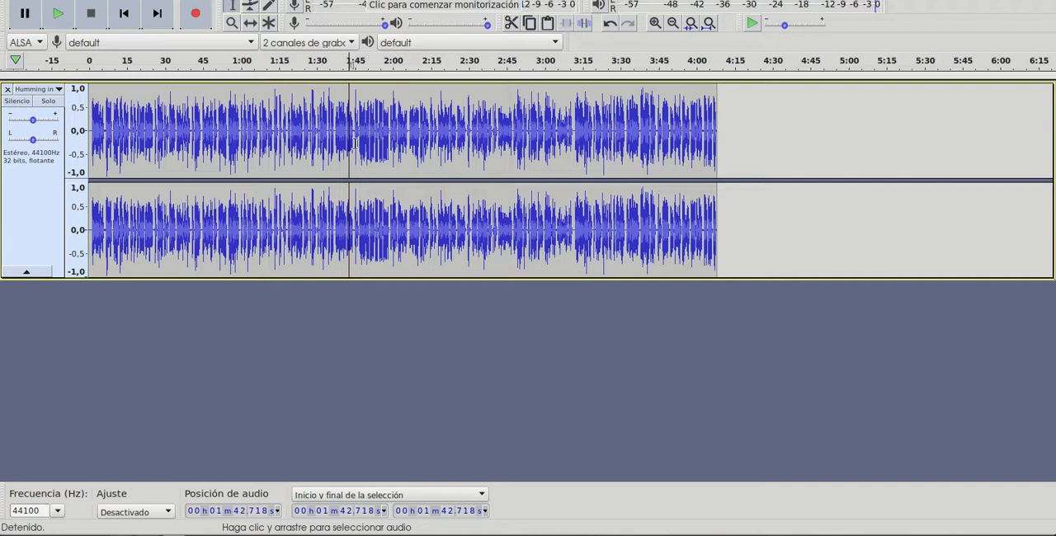
left_click(58, 15)
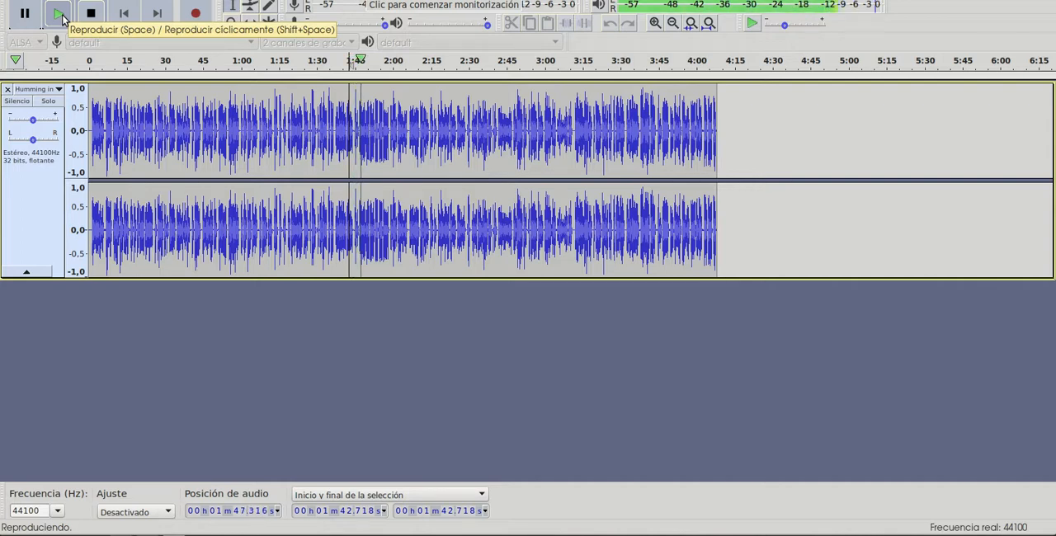
left_click(82, 17)
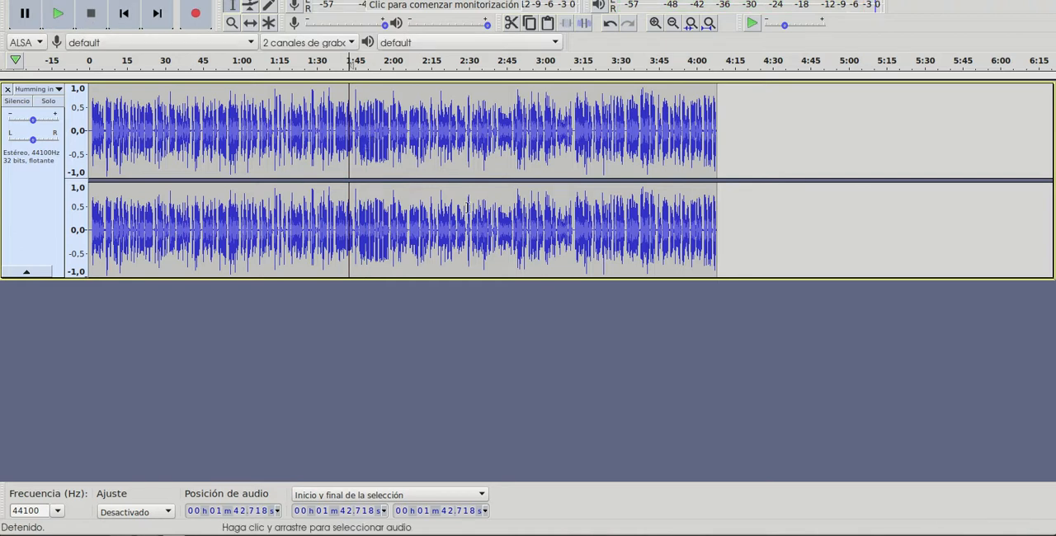
- Select the passage from about 1 min 45 s to 1 min 59 s, and the one from about 2 min 8 s to 2 min 18 s
left_click(191, 129)
left_click(256, 141)
left_click(489, 167)
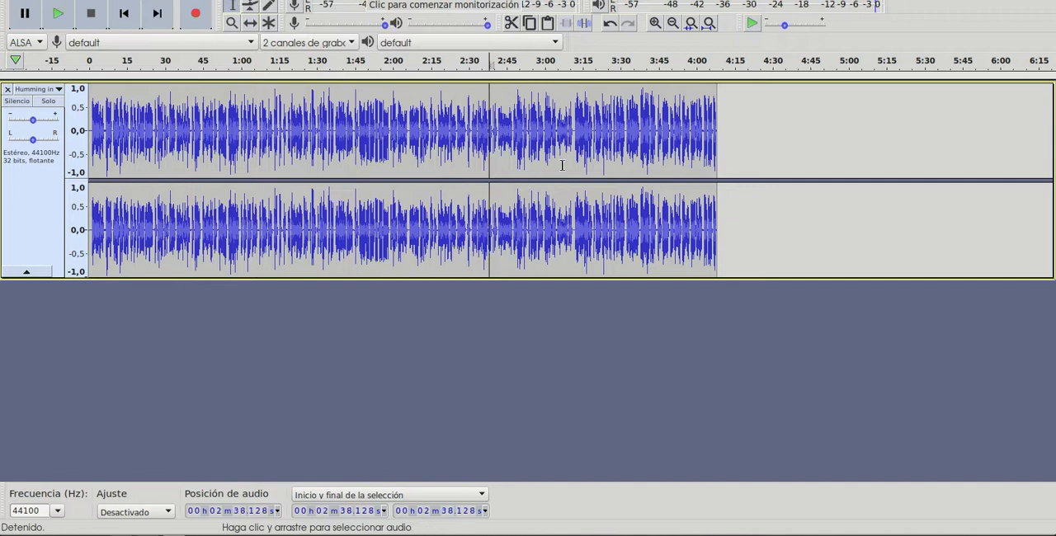
left_click(655, 23)
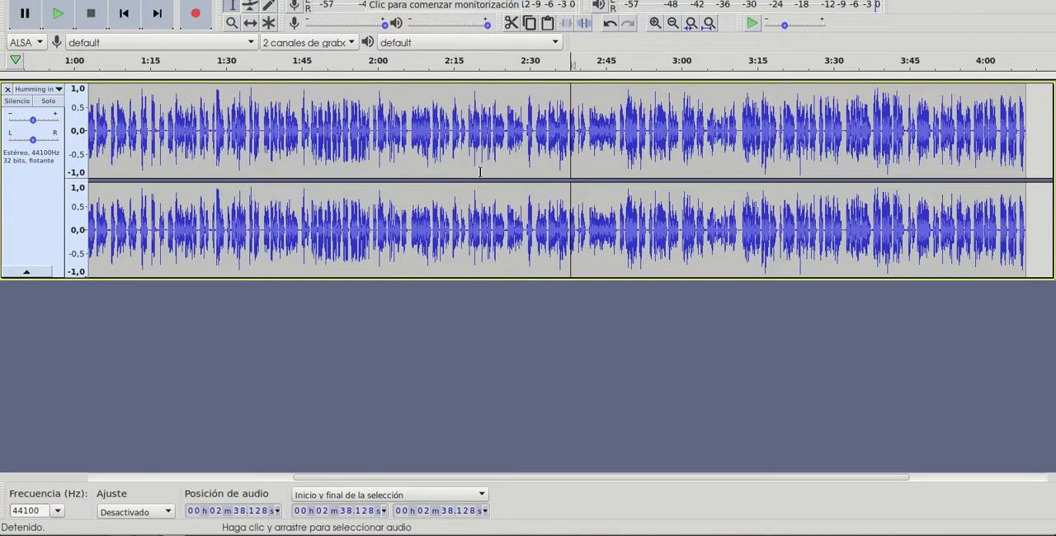
left_click_drag(373, 132, 301, 133)
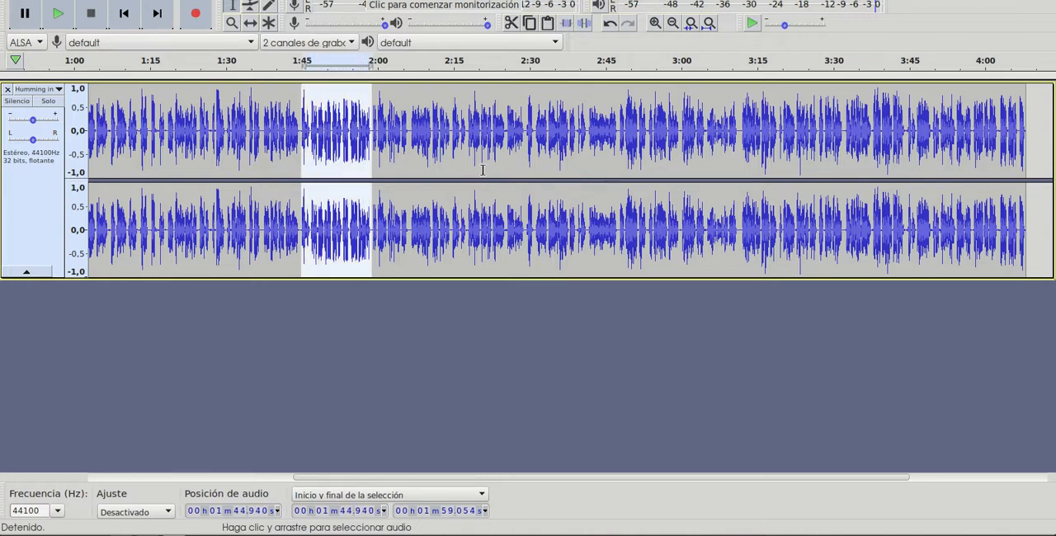
left_click(699, 136)
left_click(387, 144)
left_click_drag(467, 146, 415, 145)
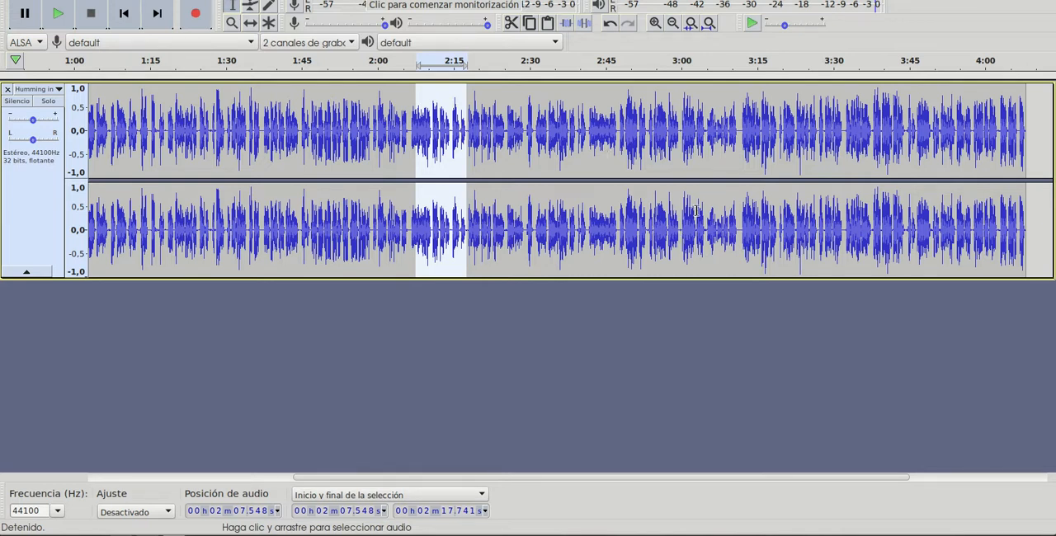
left_click(524, 210)
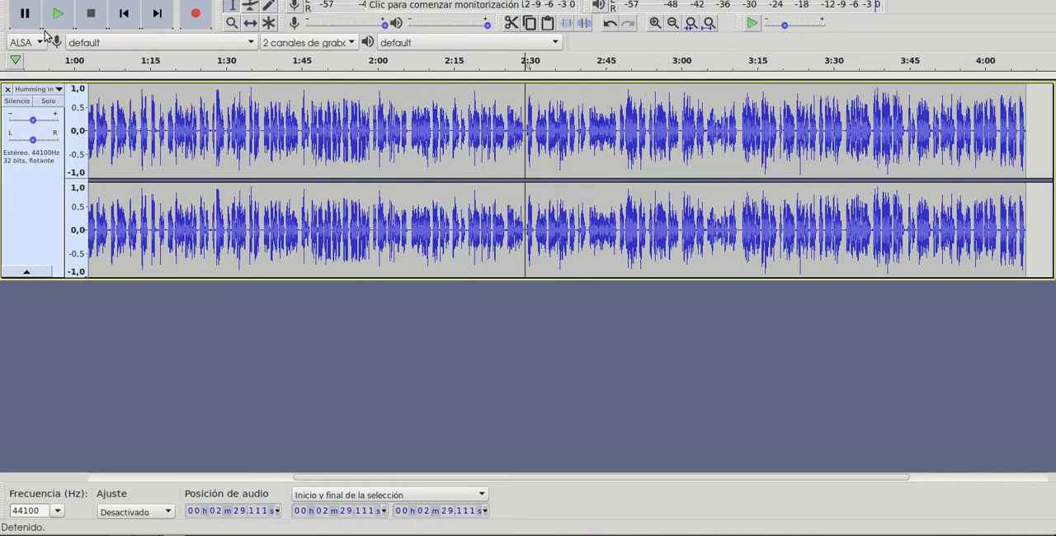
left_click(16, 0)
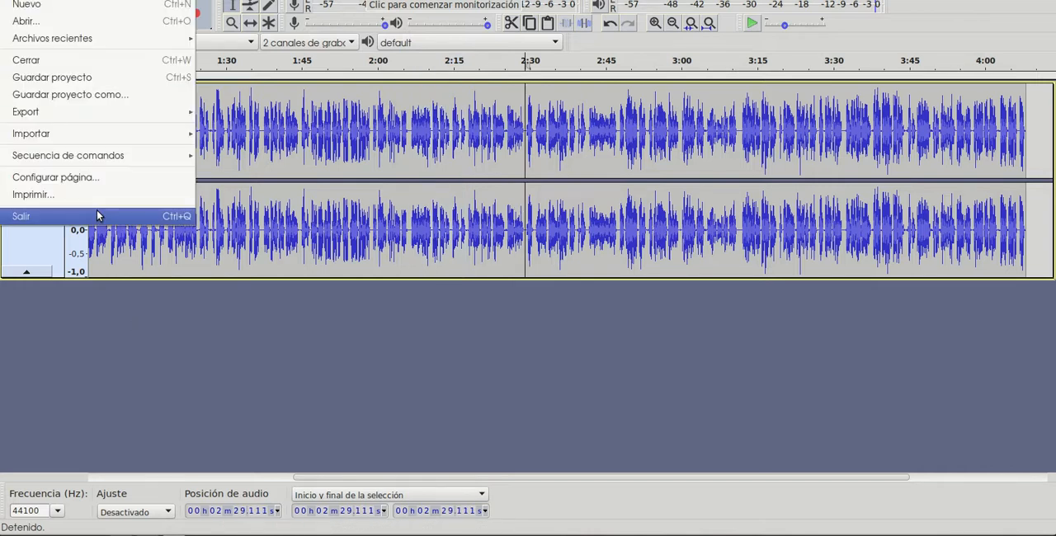
mouse_move(147, 114)
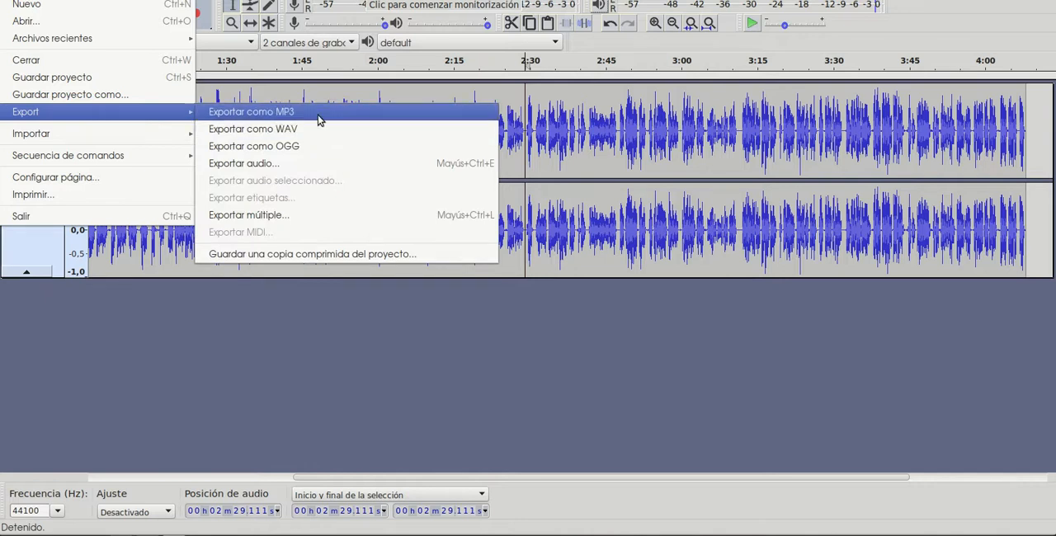
left_click(321, 168)
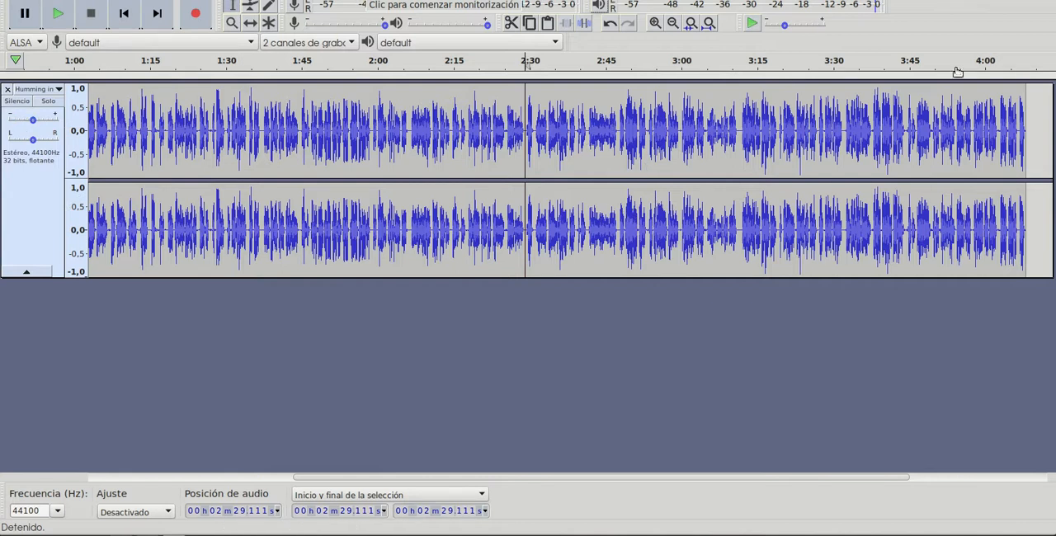
- Open the recording Touchstone 2-01.mp3 and play its opening seconds
left_click(16, 0)
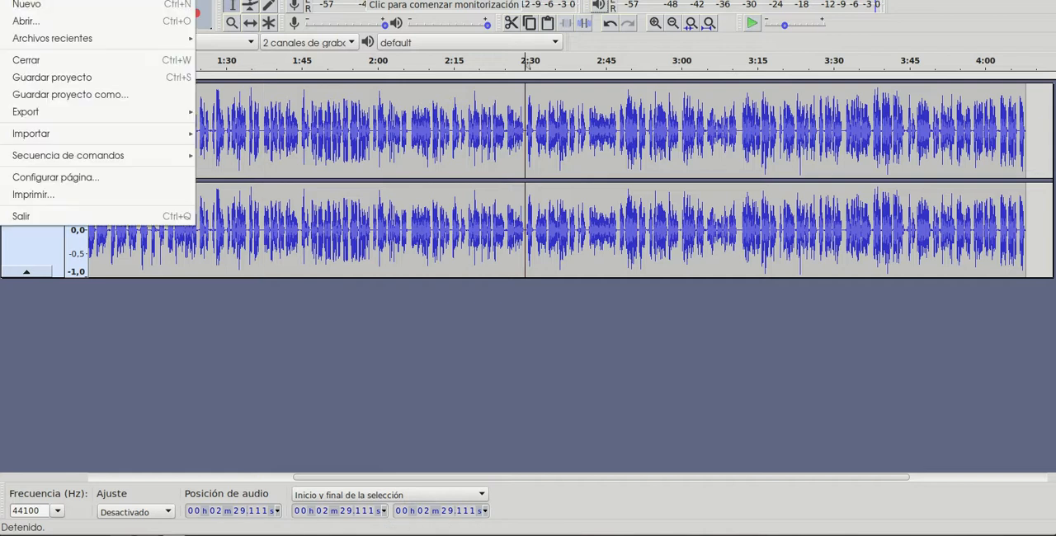
left_click(39, 23)
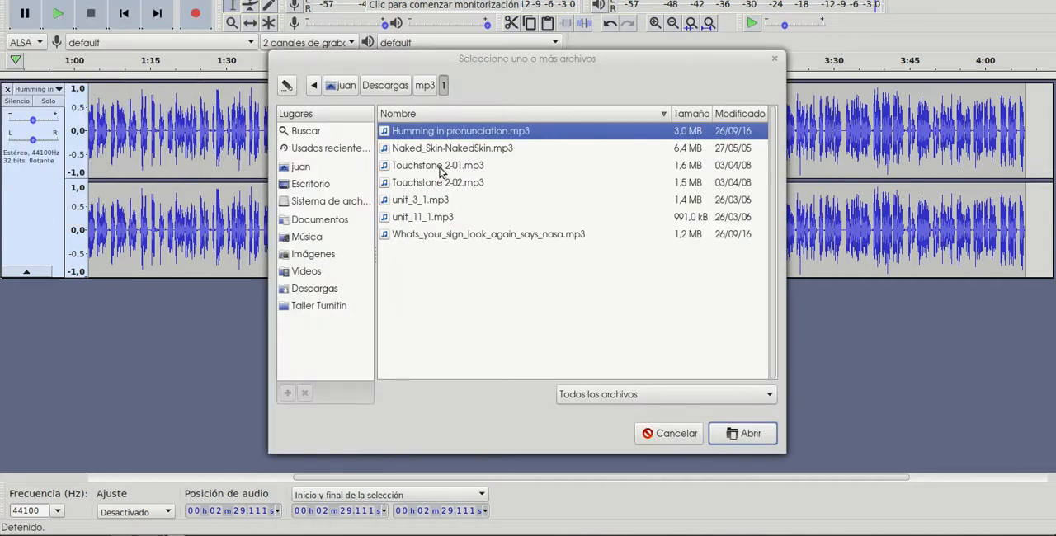
double_click(472, 168)
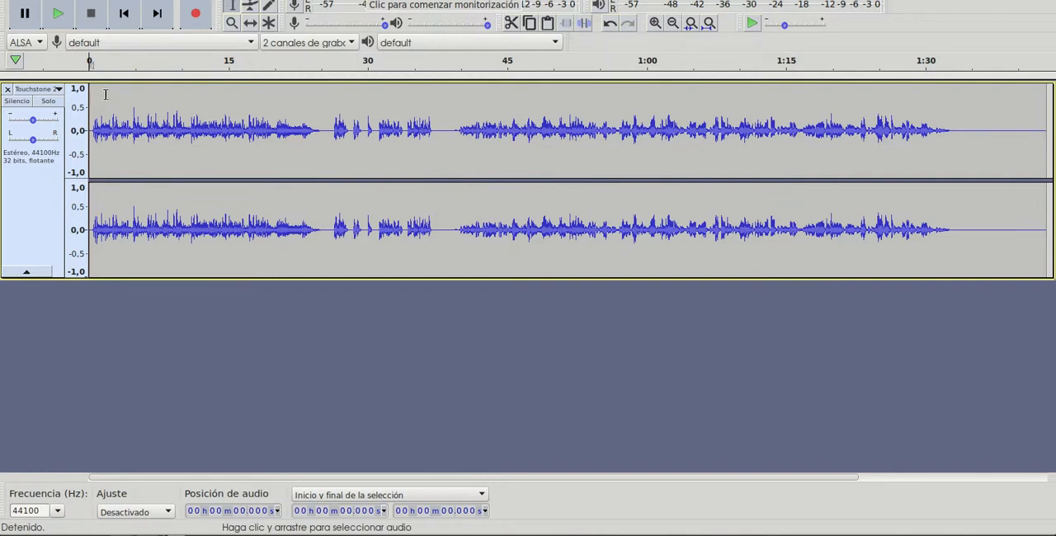
left_click(57, 15)
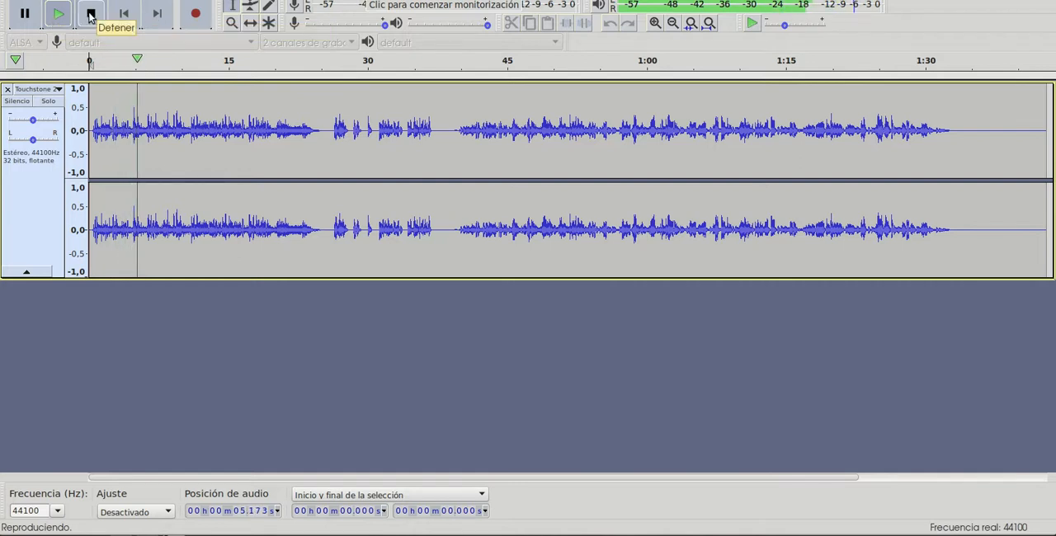
left_click(91, 14)
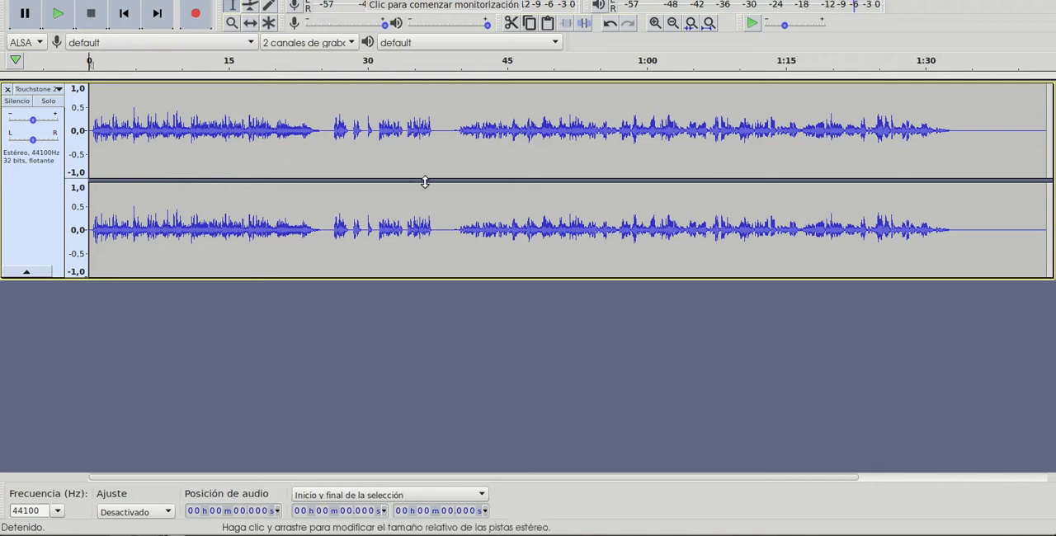
- Normalize the whole track to a maximum amplitude of -1.0 dB with DC offset removal, and play the result
double_click(402, 143)
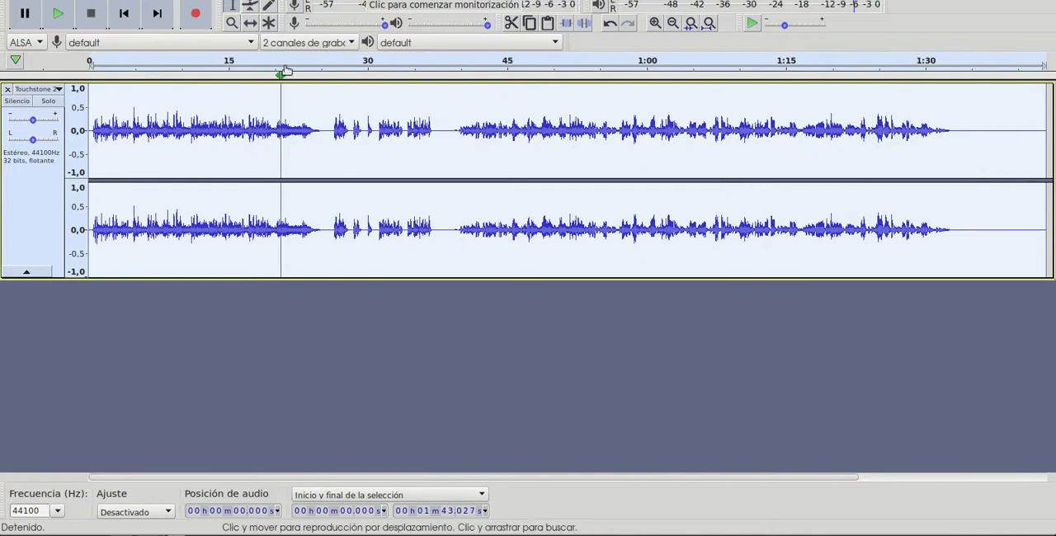
left_click(289, 1)
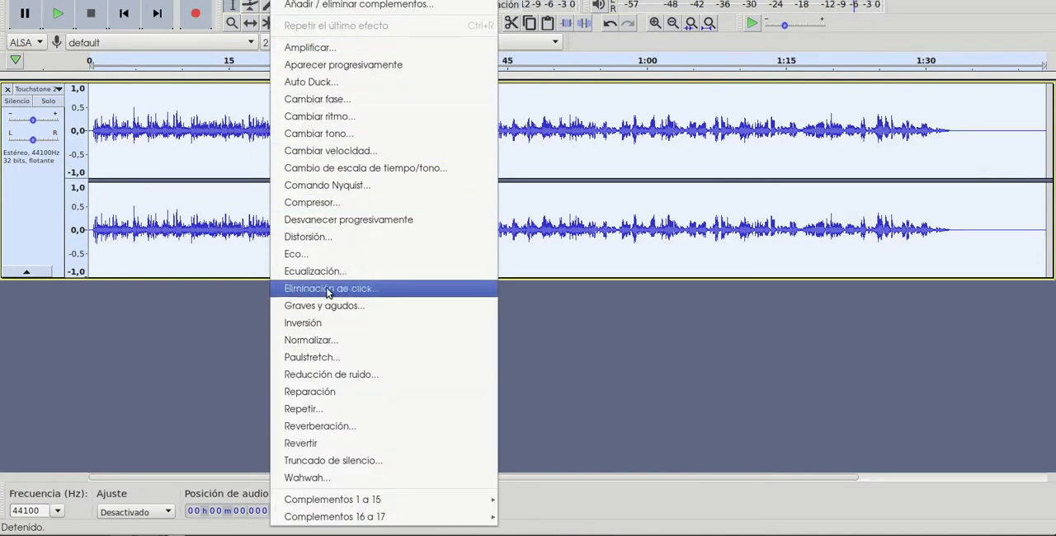
left_click(331, 341)
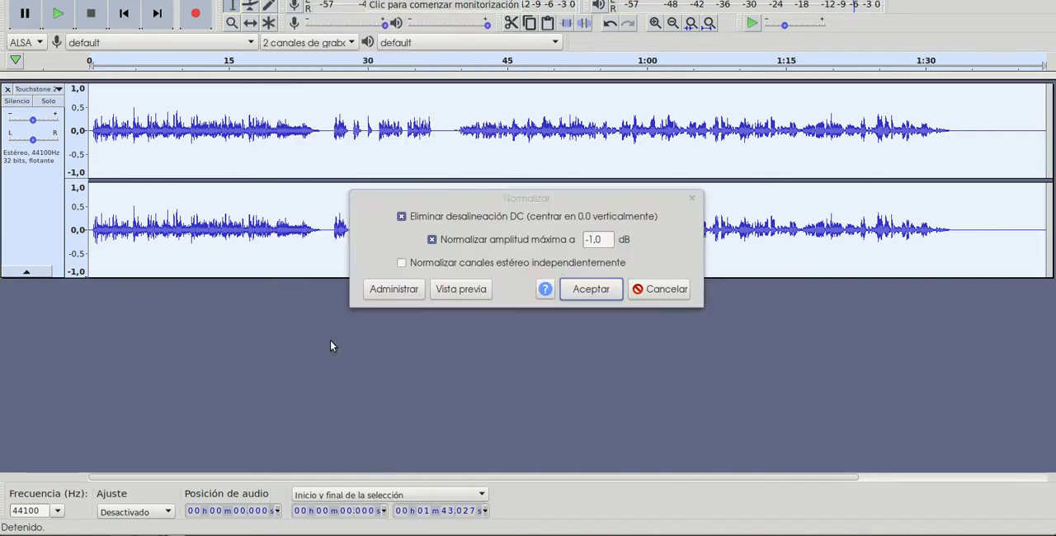
left_click(588, 288)
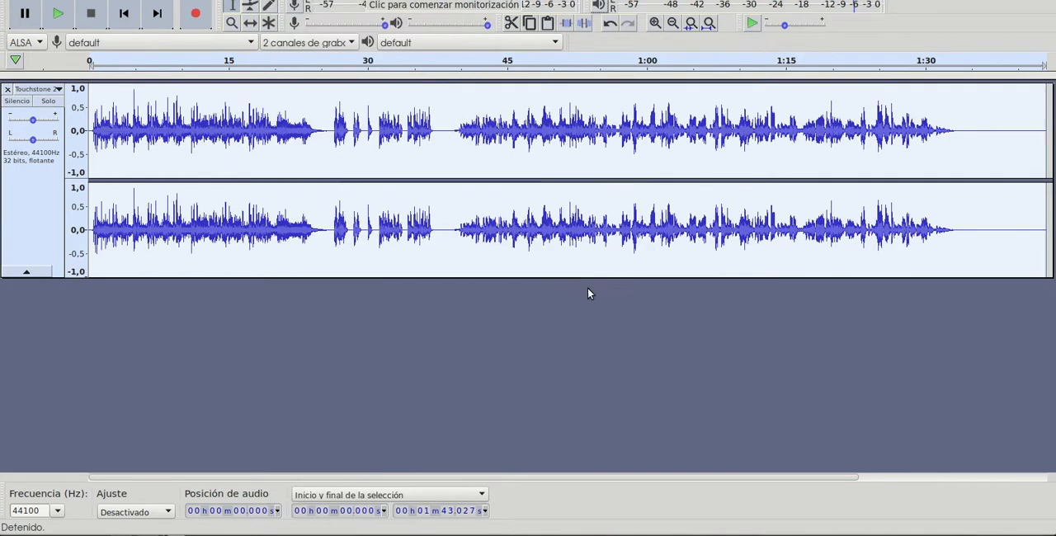
left_click(66, 14)
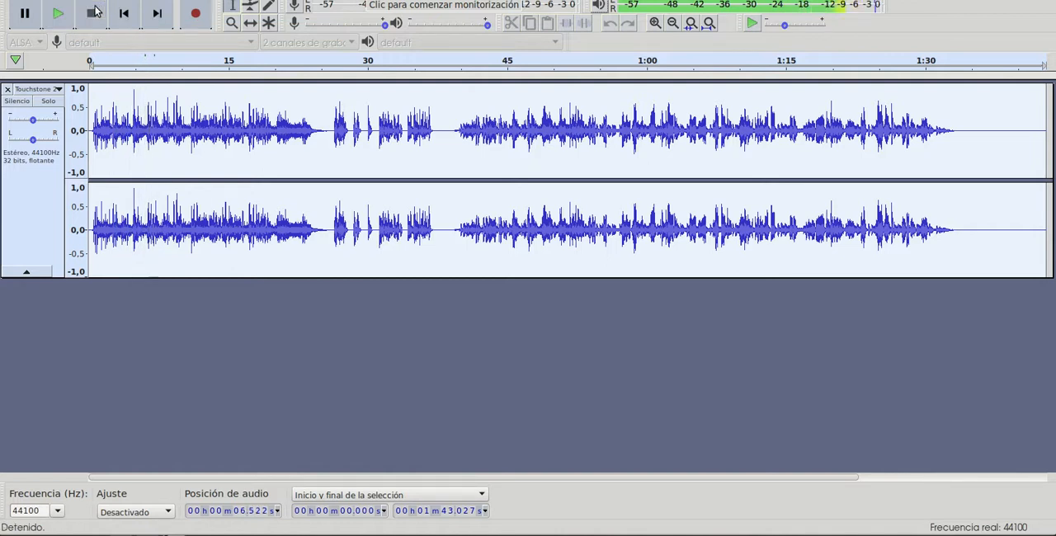
left_click(92, 12)
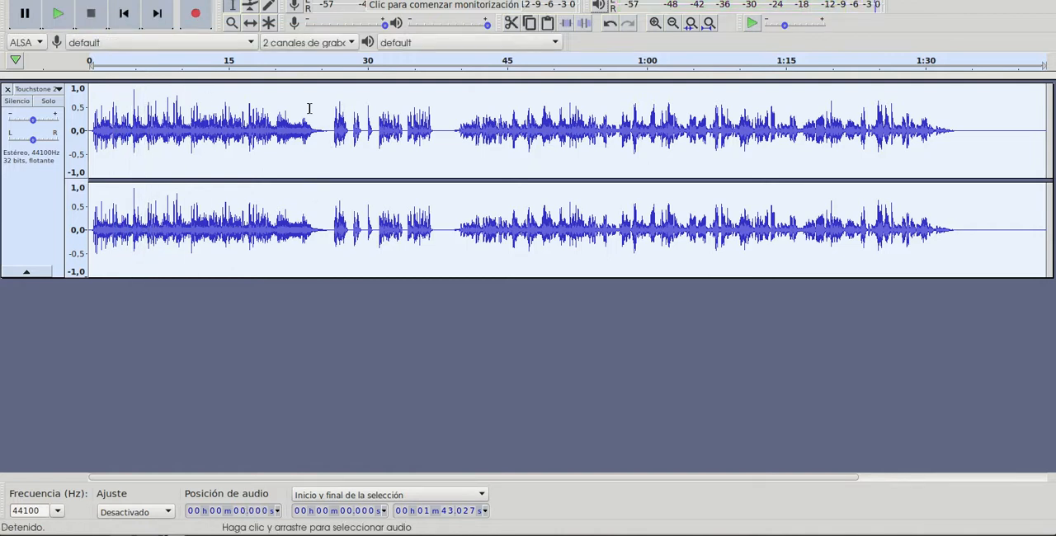
- Amplify the whole track by 1.0 dB and play the beginning of the result
left_click(305, 1)
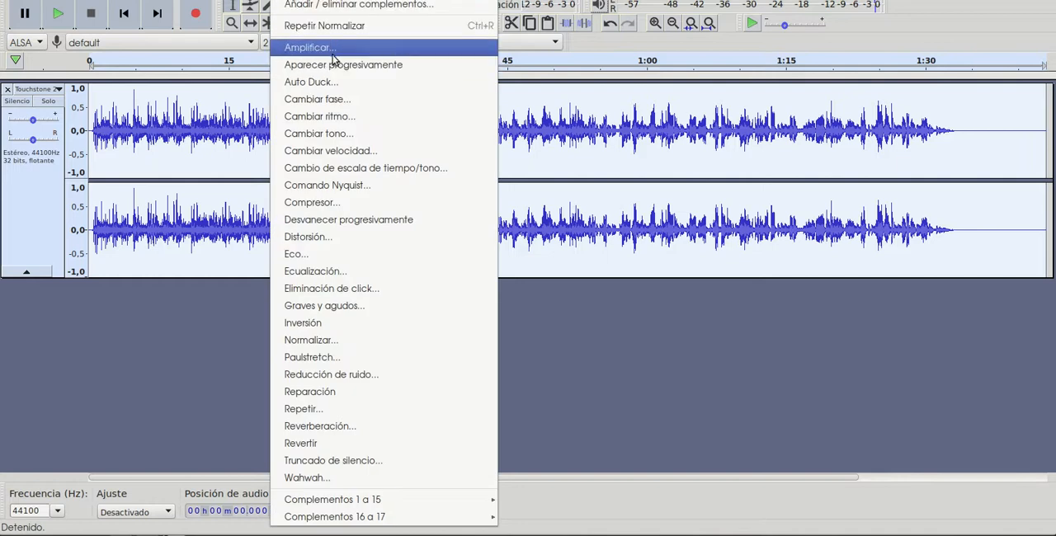
left_click(330, 44)
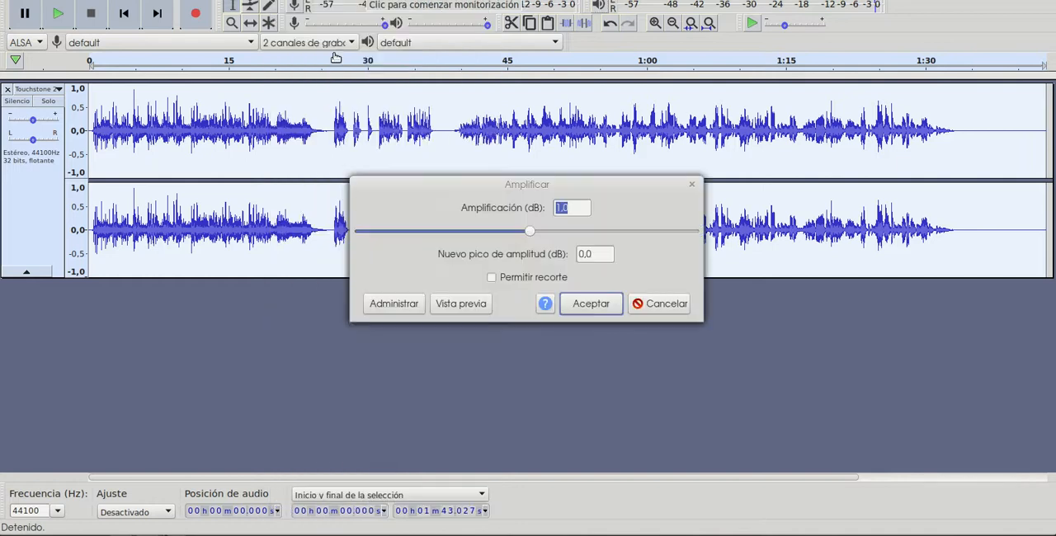
left_click(591, 304)
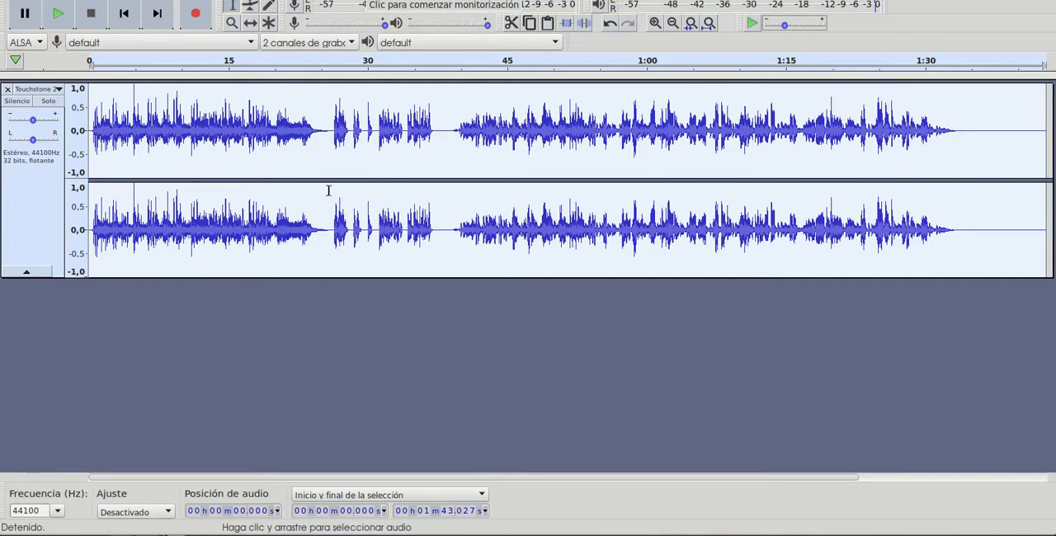
left_click(58, 14)
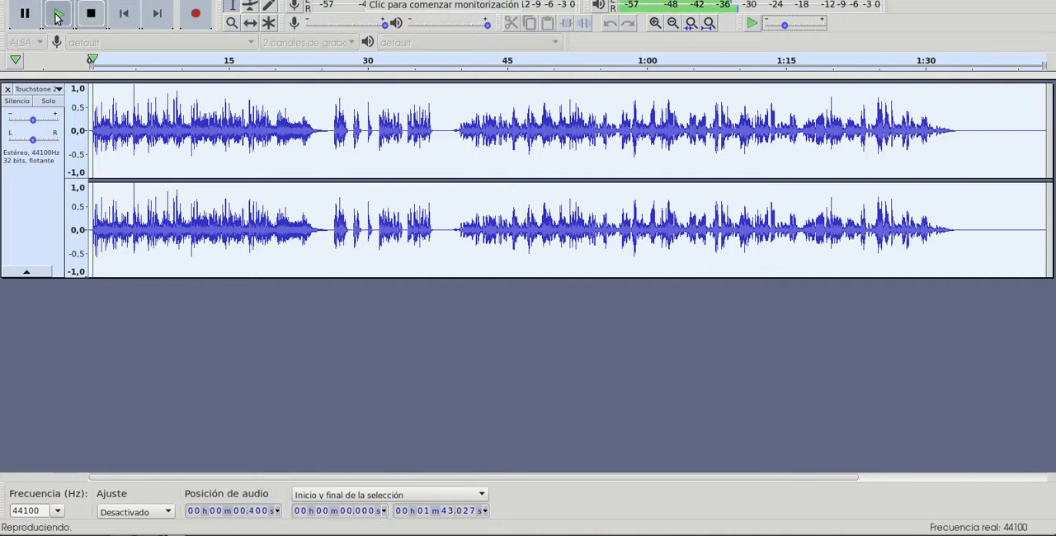
left_click(97, 15)
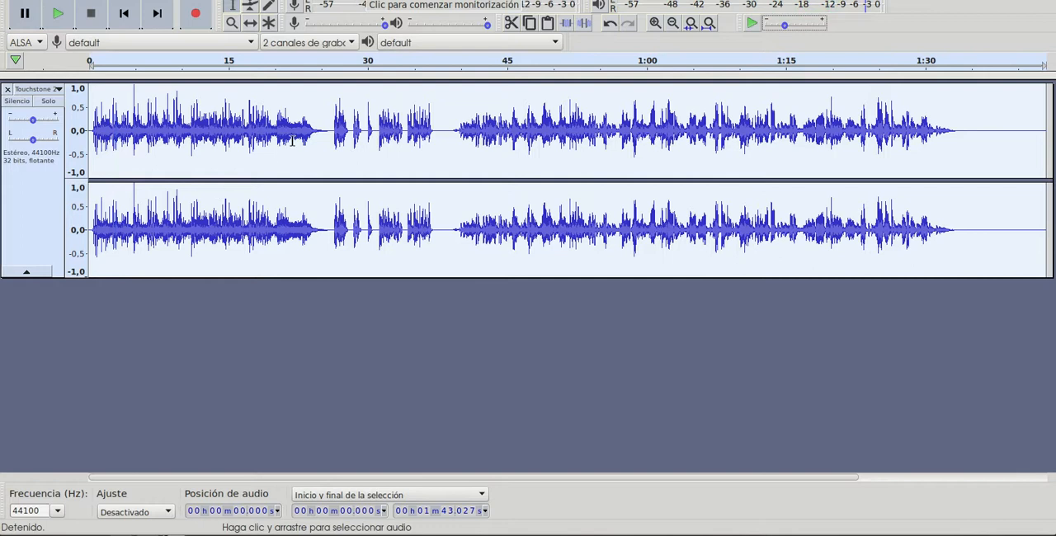
- Place the cursor in the silence at about 25.6 s and play the track from there
left_click_drag(315, 139, 118, 132)
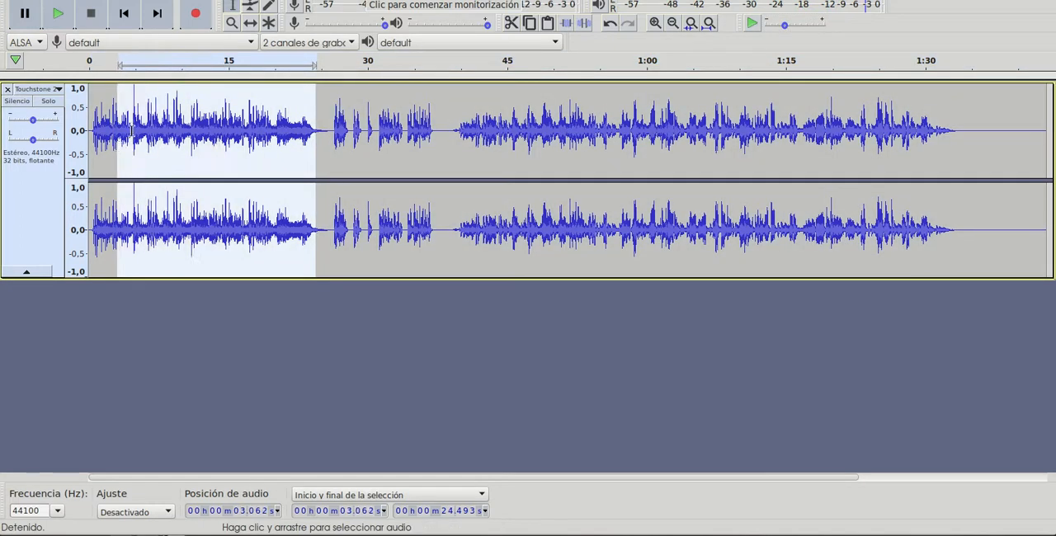
left_click(141, 131)
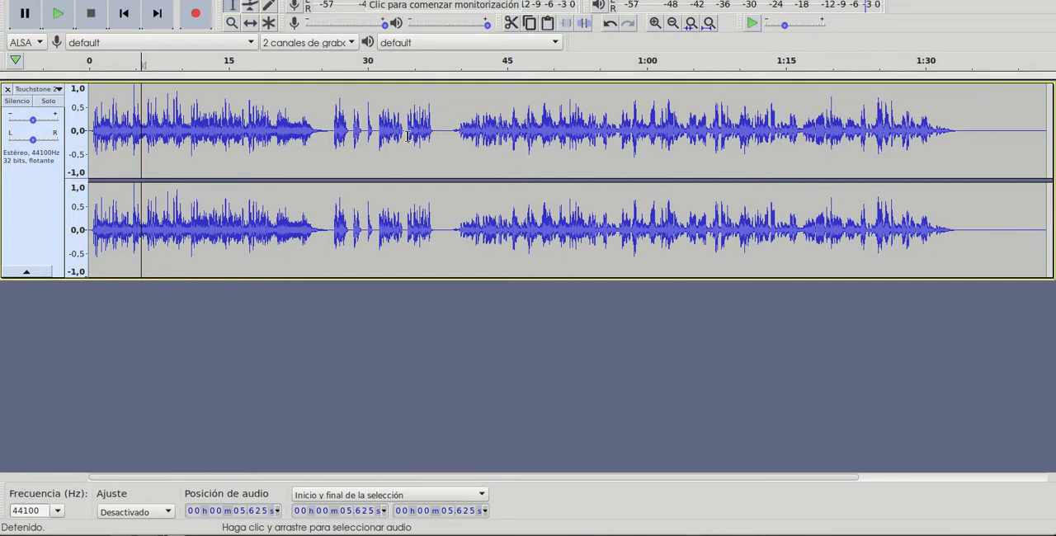
left_click(335, 121)
left_click(326, 123)
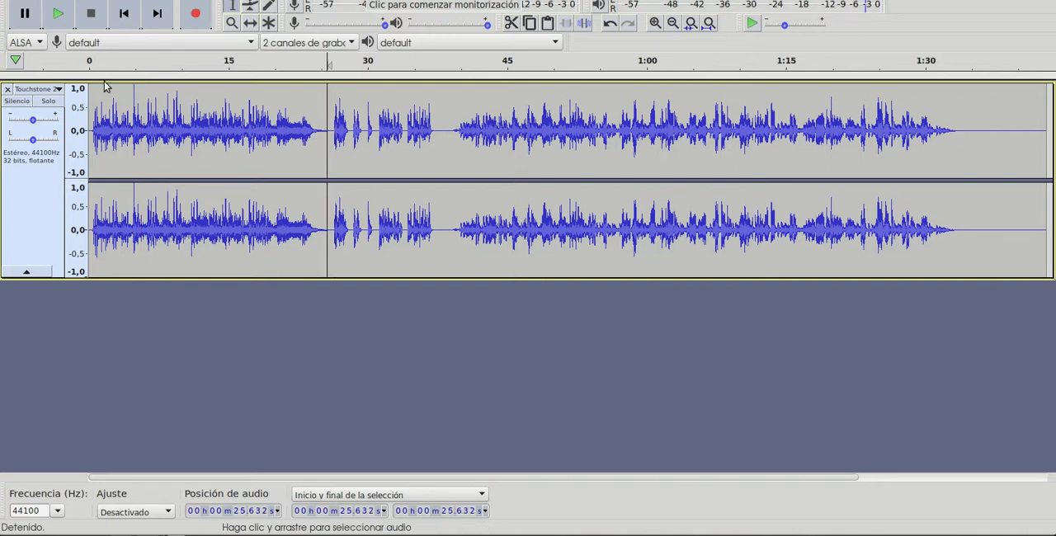
left_click(58, 14)
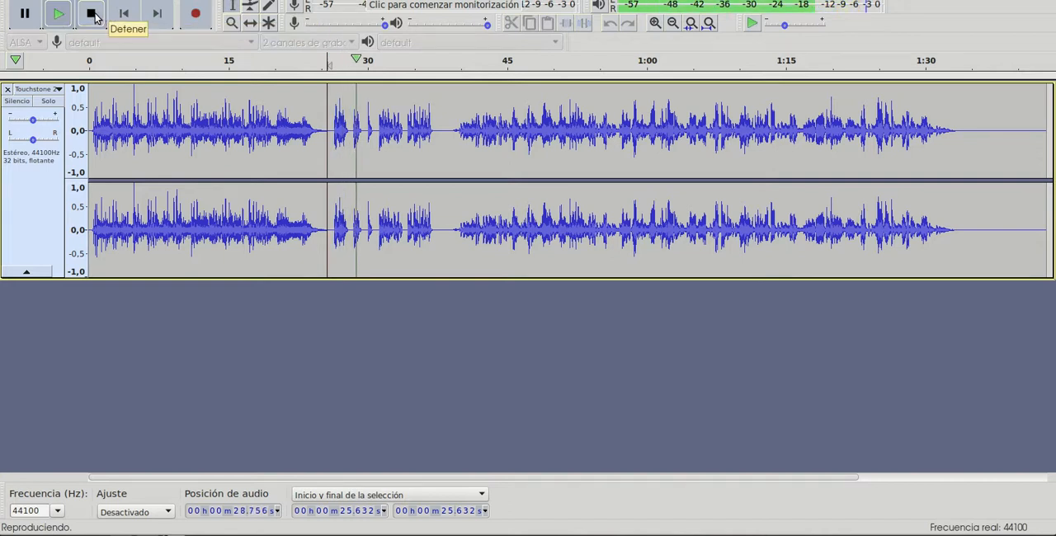
left_click(92, 14)
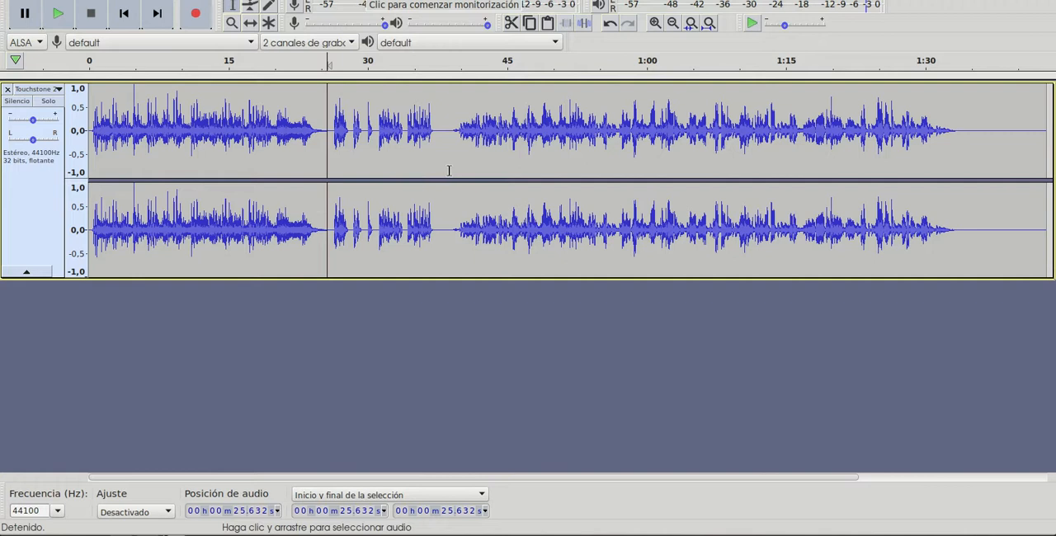
- Cut the track's opening section from 0 to about 37.6 s and play the remaining audio from the start
left_click(198, 123)
left_click(371, 136)
left_click(409, 138)
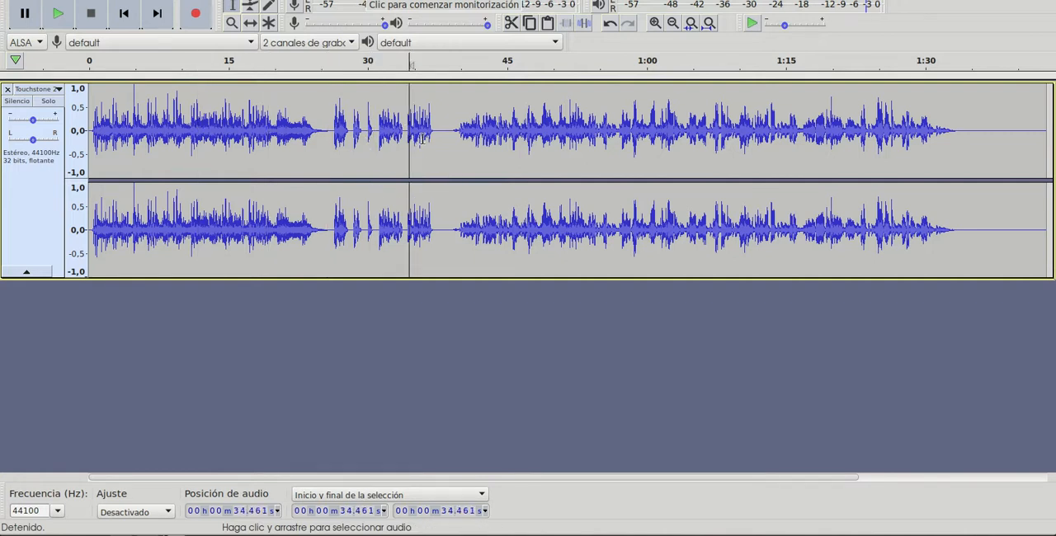
left_click_drag(438, 129, 89, 140)
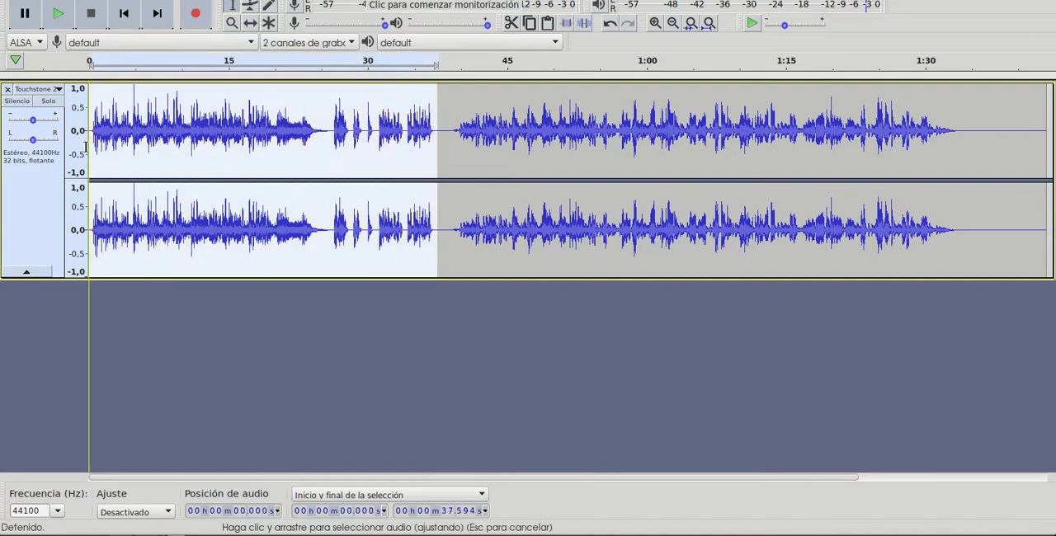
left_click(55, 0)
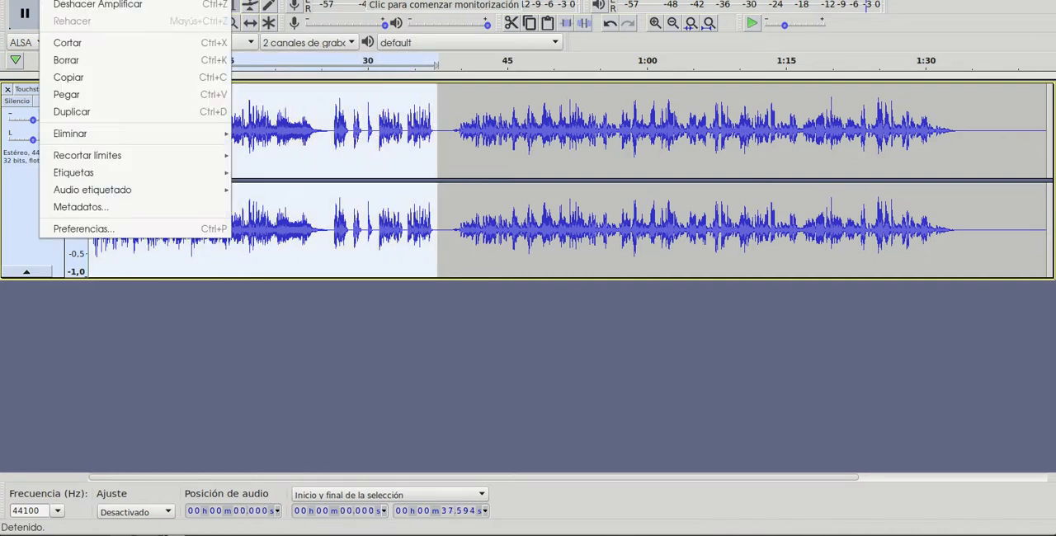
left_click(75, 48)
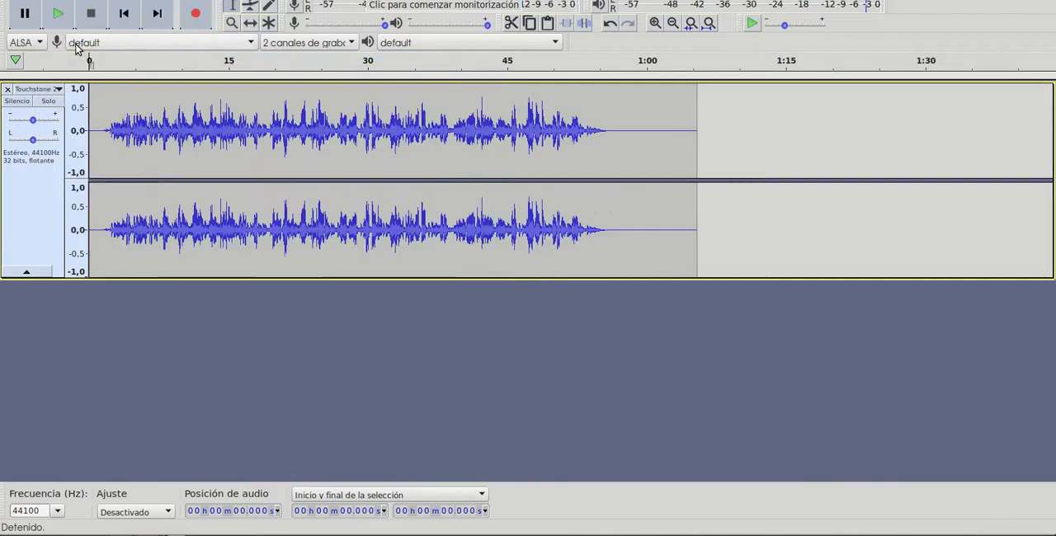
left_click(58, 13)
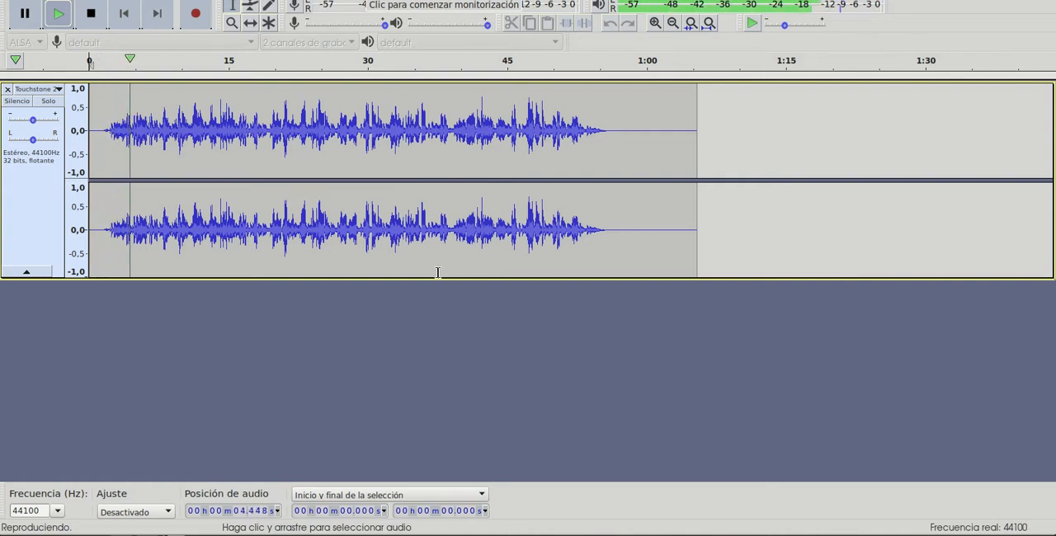
left_click(91, 14)
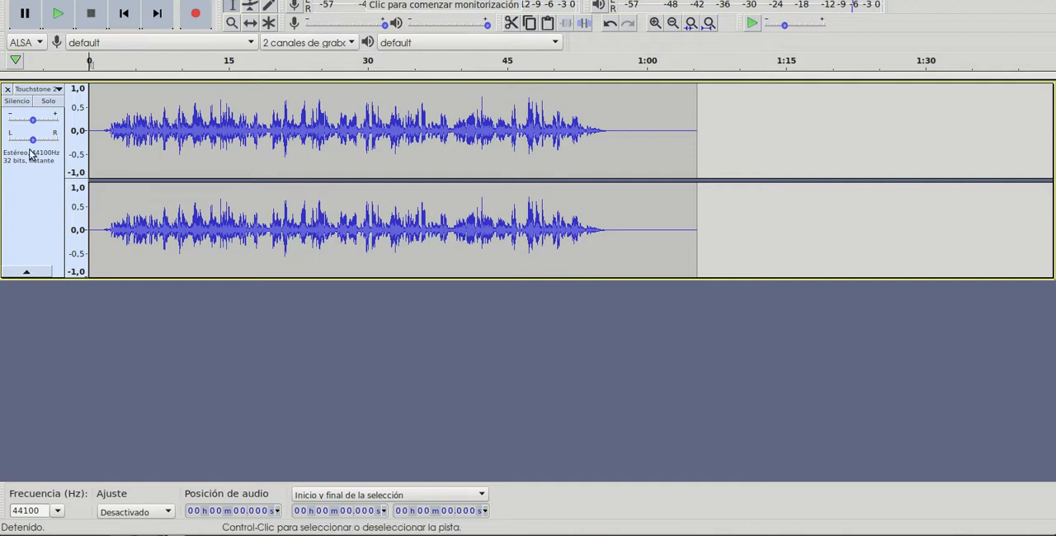
- Import Touchstone 2-02.mp3 into the project as a second track and mute the first track
left_click(27, 1)
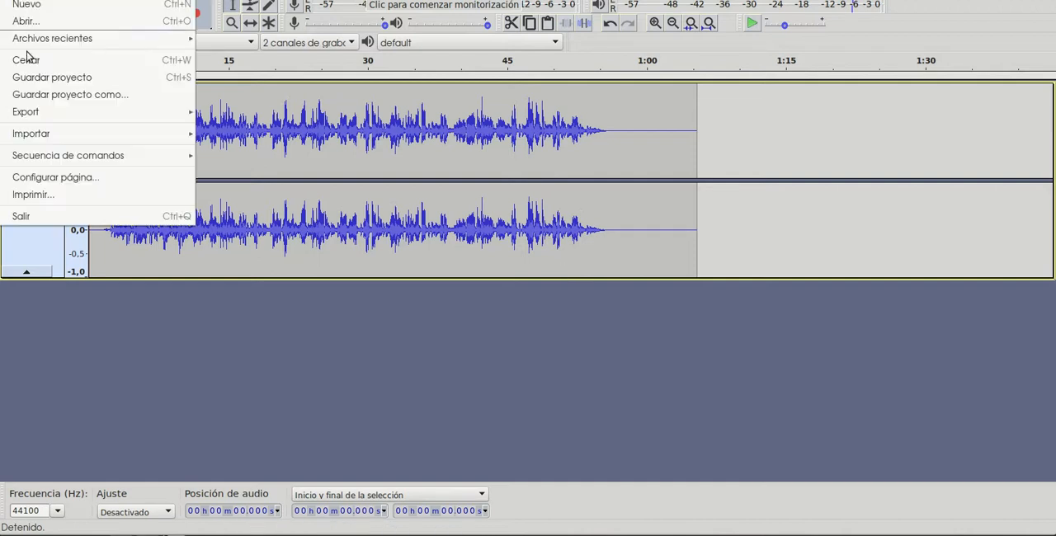
mouse_move(80, 135)
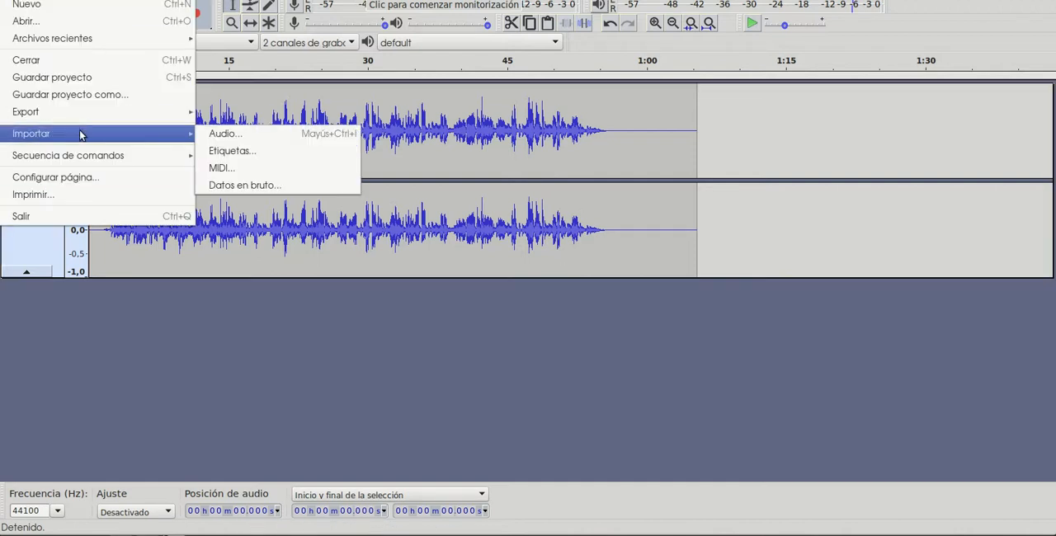
left_click(235, 134)
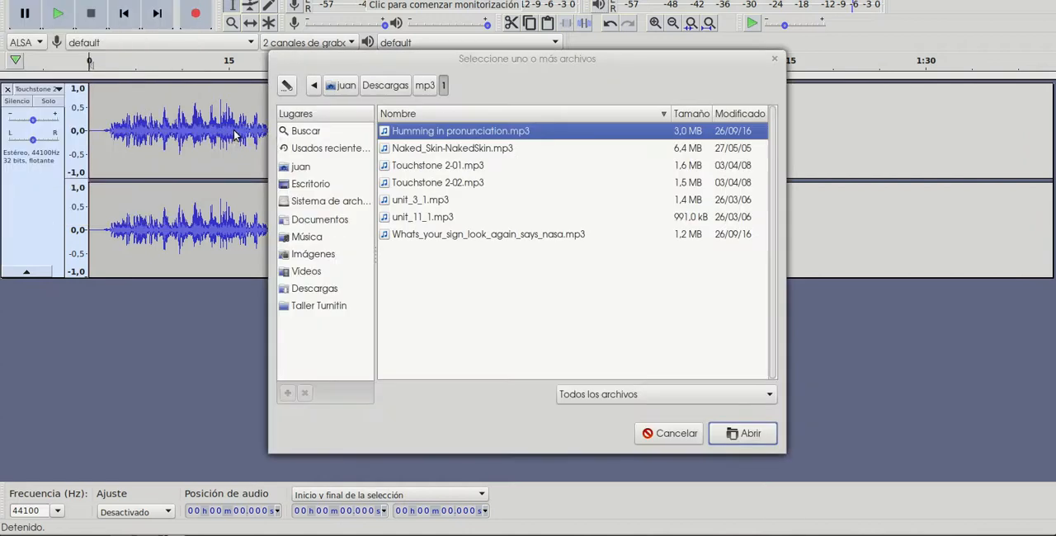
double_click(441, 184)
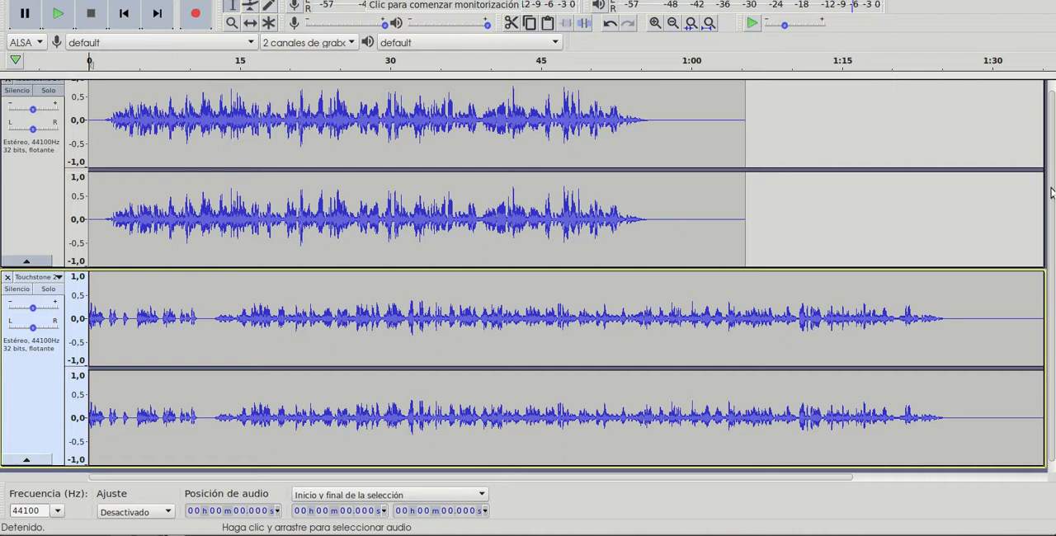
scroll(1052, 195, "up", 1)
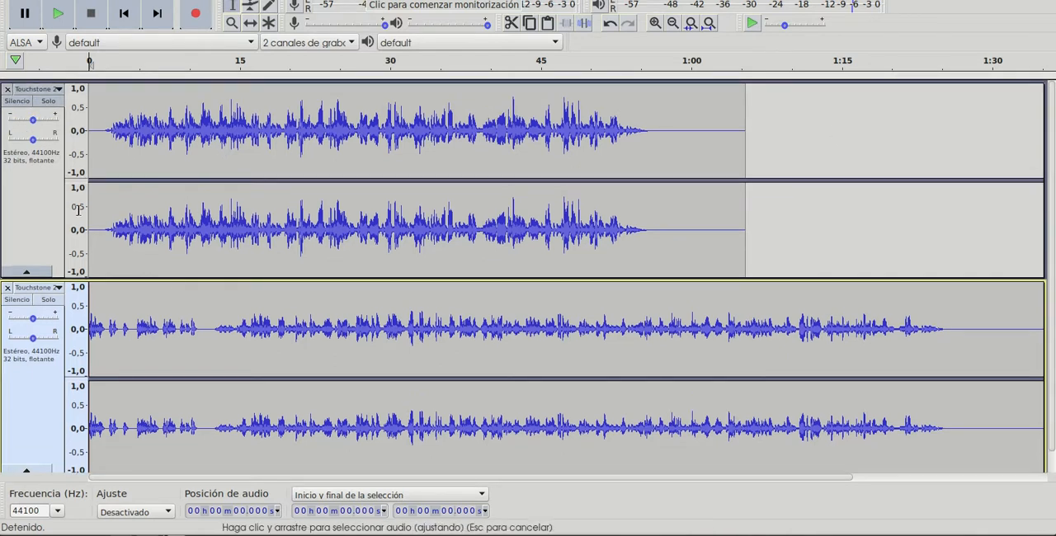
left_click(17, 102)
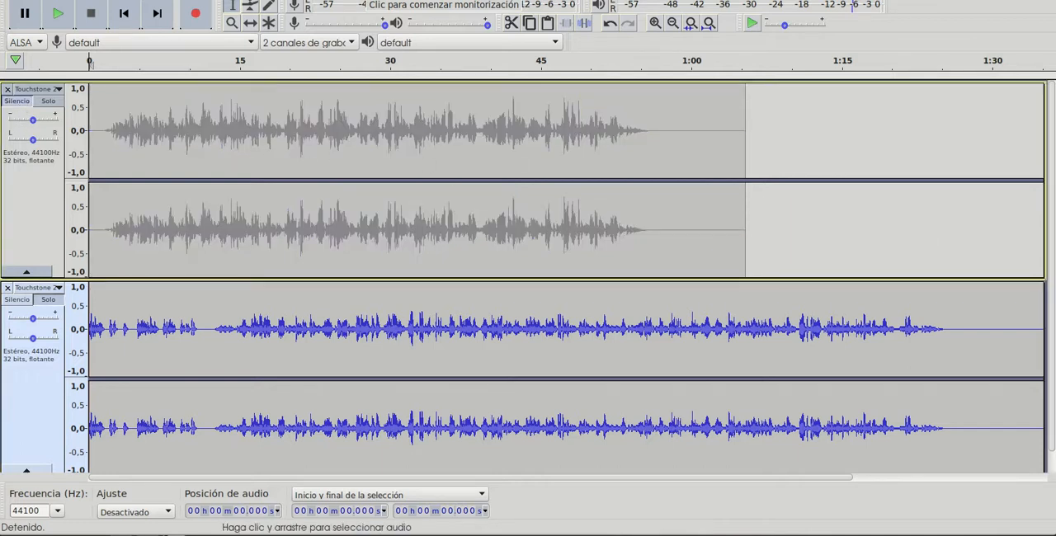
- Select the entire second track and normalize it
scroll(742, 289, "down", 1)
left_click(537, 349)
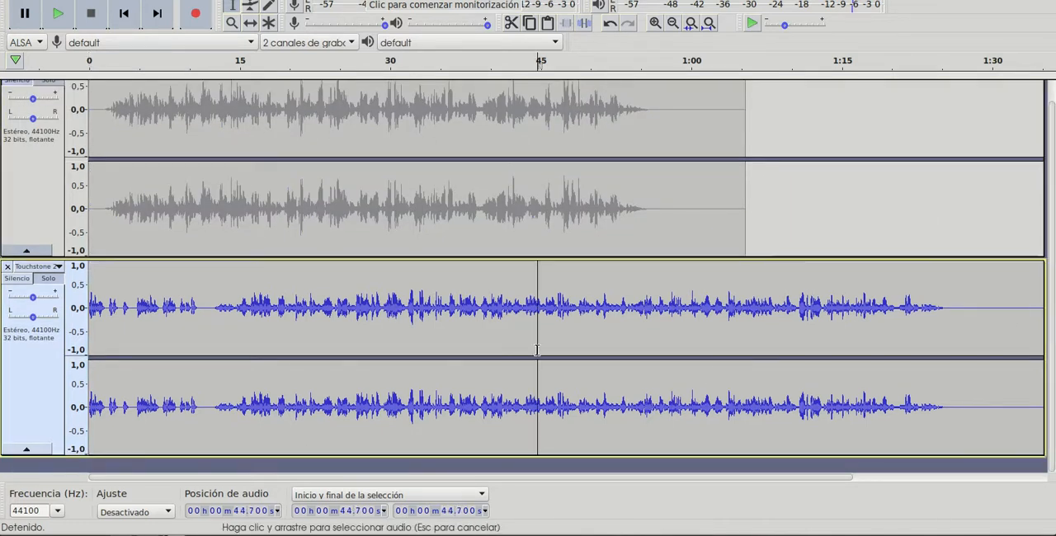
double_click(467, 304)
left_click(289, 1)
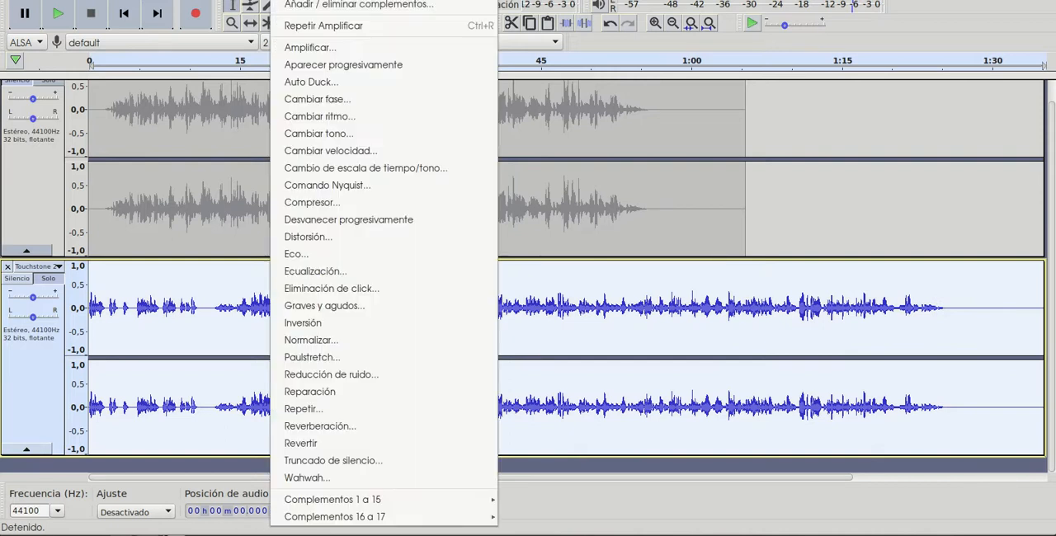
left_click(350, 340)
left_click(595, 297)
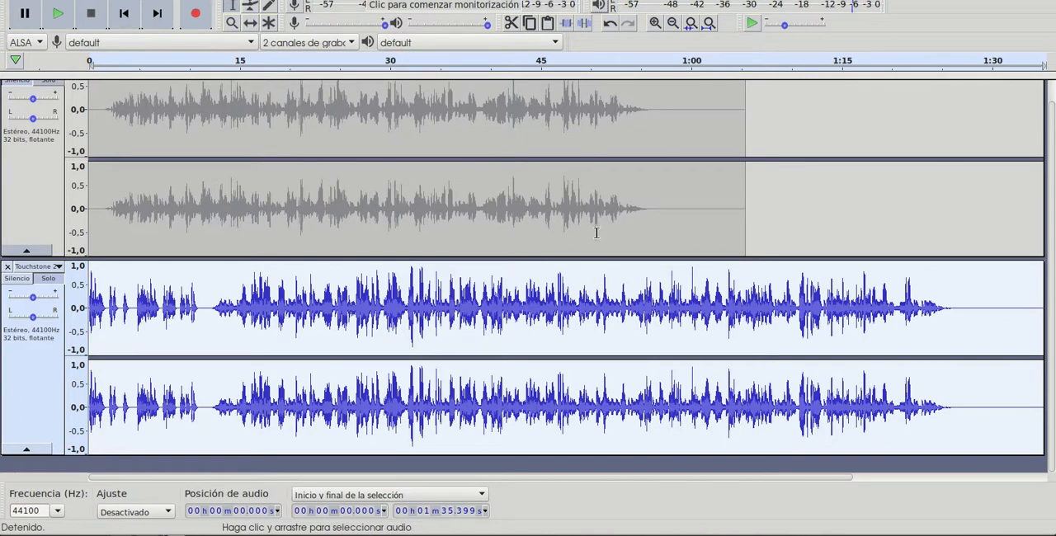
- Amplify the second track by 1.0 dB and play the beginning of the result
left_click(305, 0)
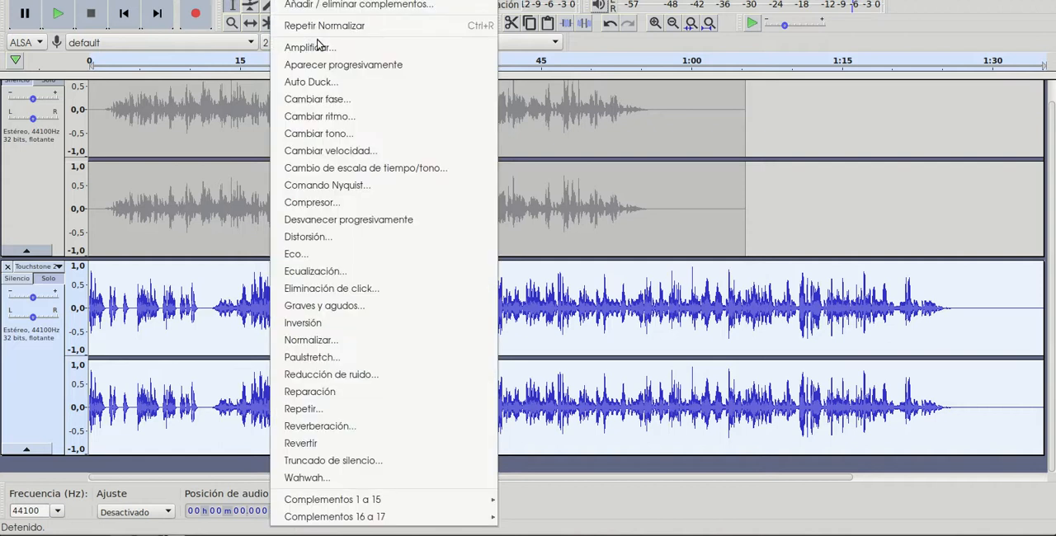
left_click(324, 43)
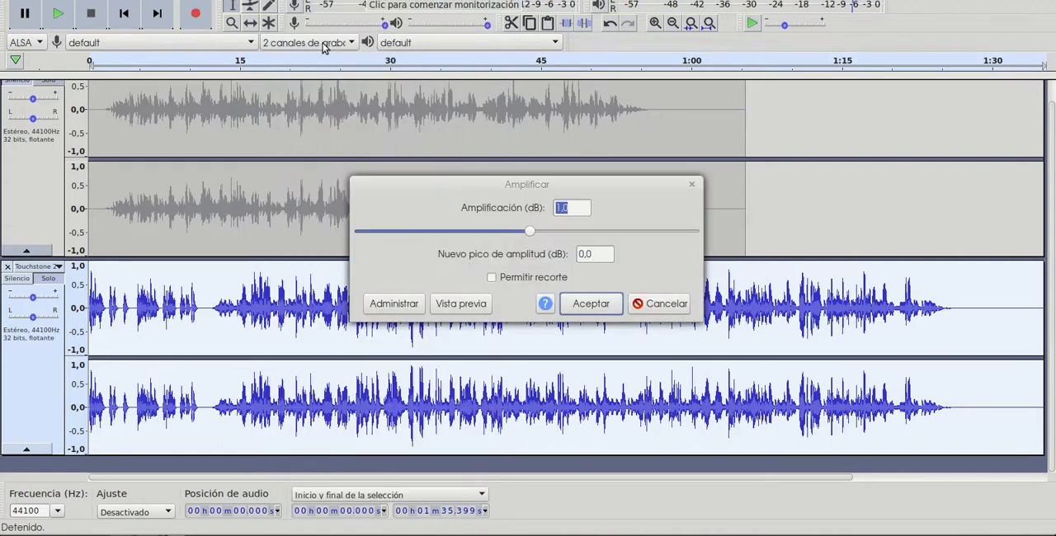
left_click(603, 309)
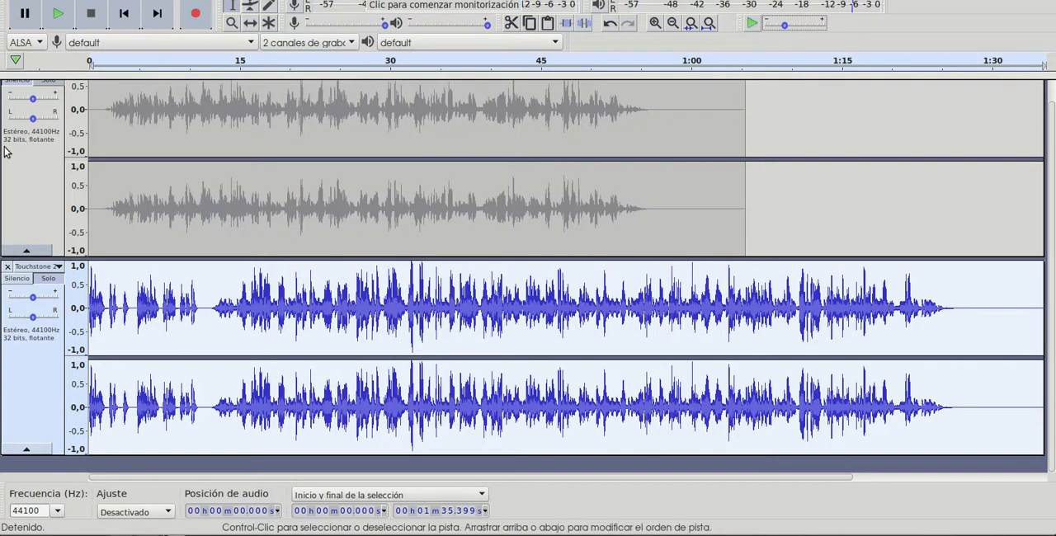
left_click(58, 12)
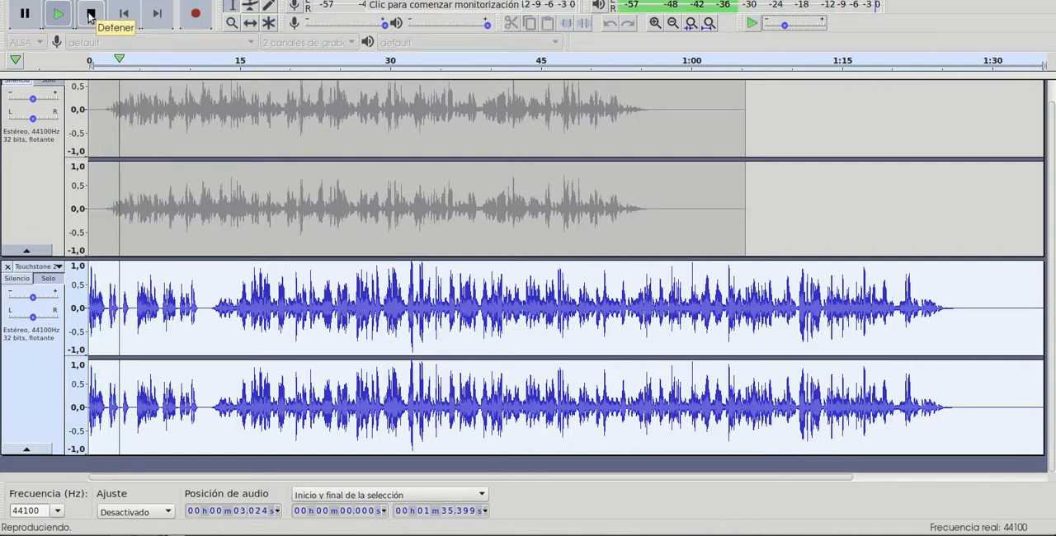
left_click(89, 15)
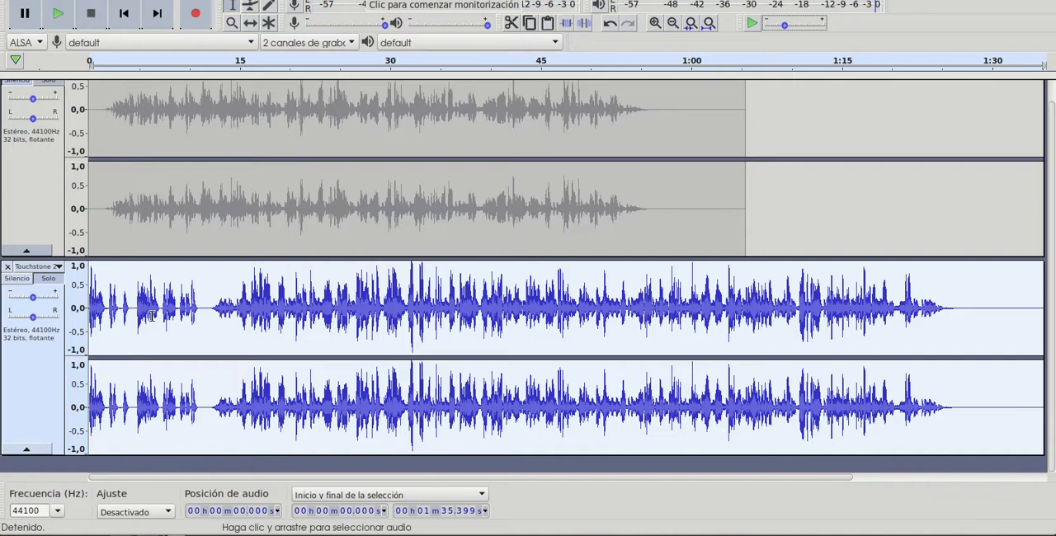
- Cut the second track's opening section from 0 to about 11.8 s and play the remaining audio from the start
left_click_drag(206, 307, 80, 307)
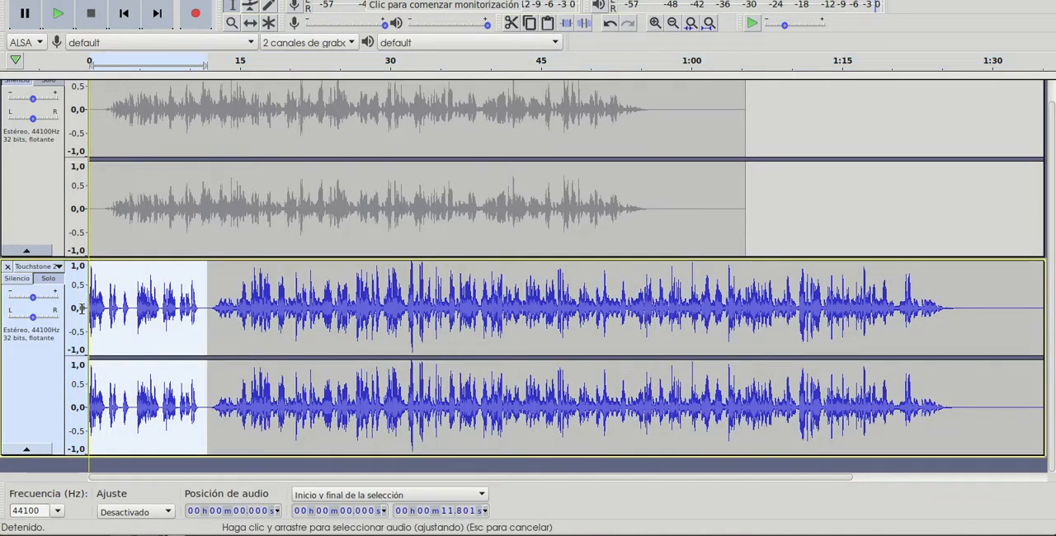
left_click(58, 1)
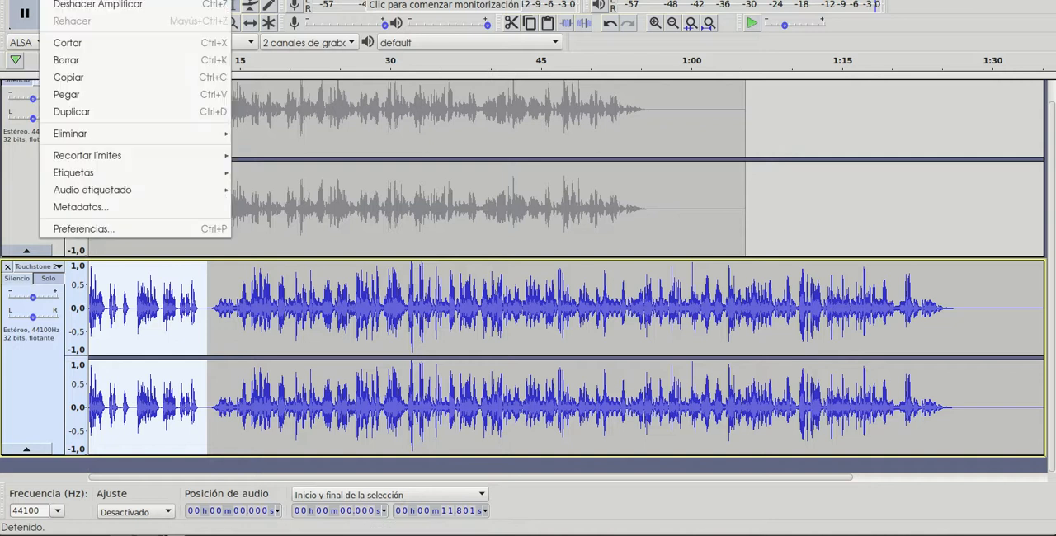
left_click(90, 47)
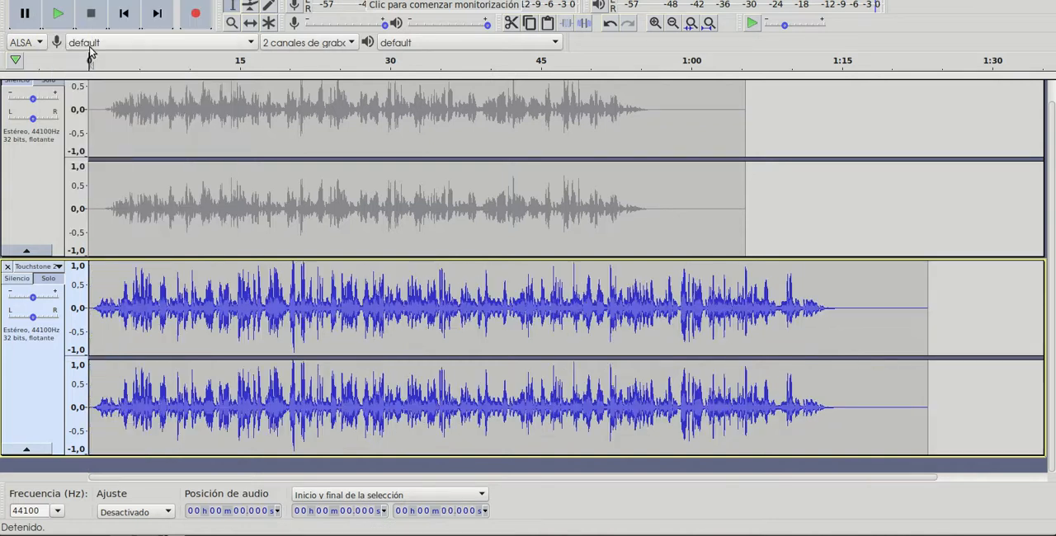
left_click(57, 14)
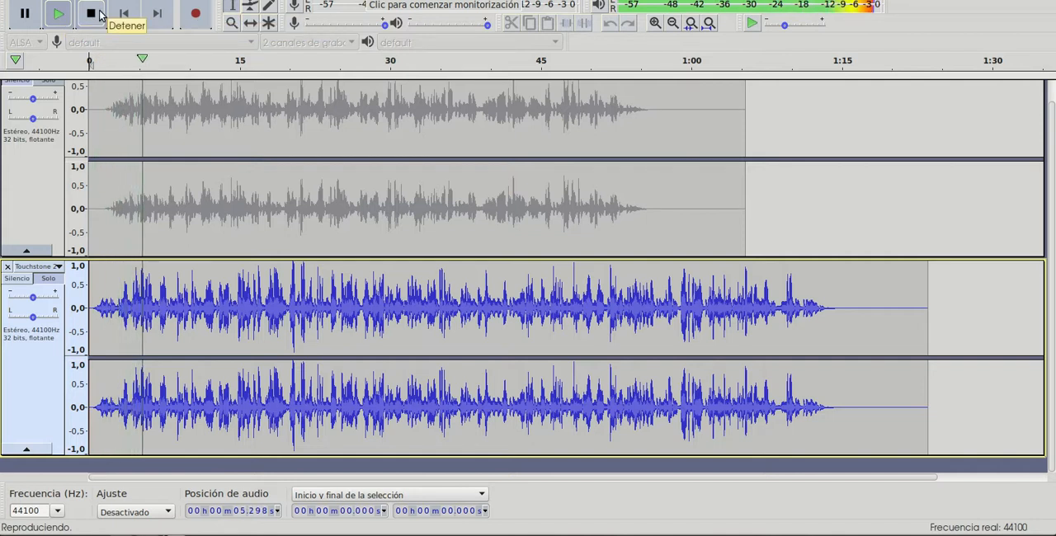
left_click(92, 14)
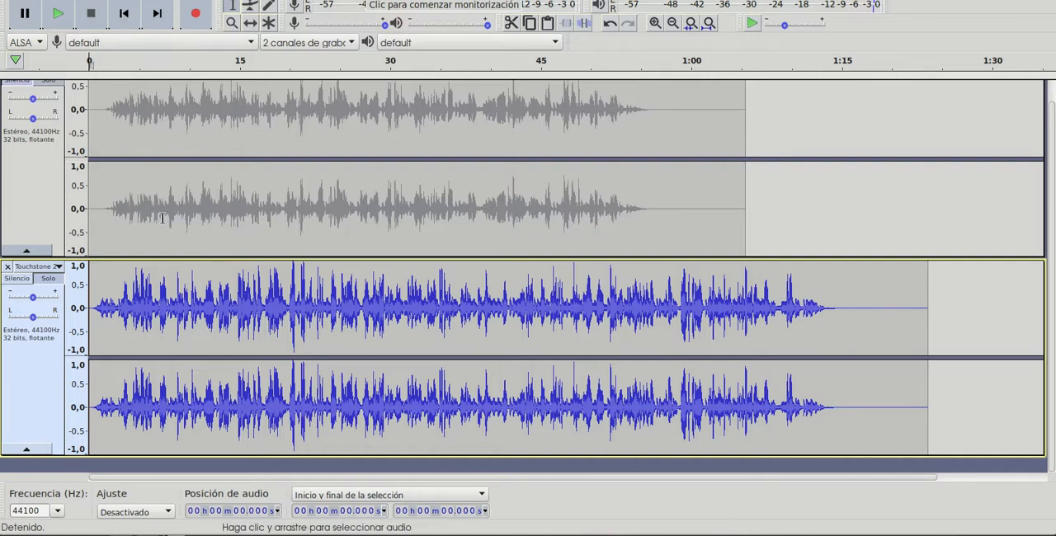
- Unmute the first track and play both tracks together from the start
scroll(97, 207, "up", 1)
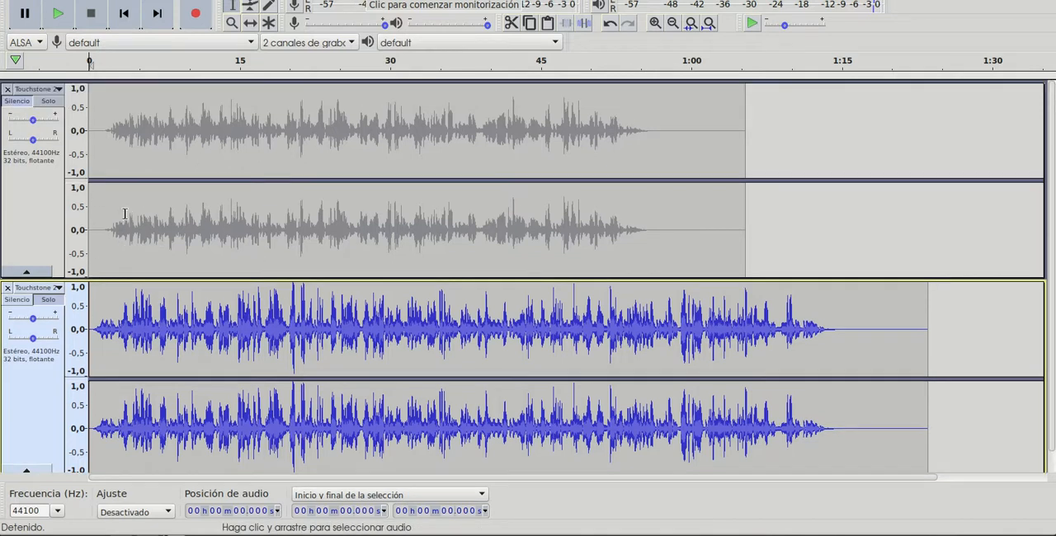
left_click(18, 102)
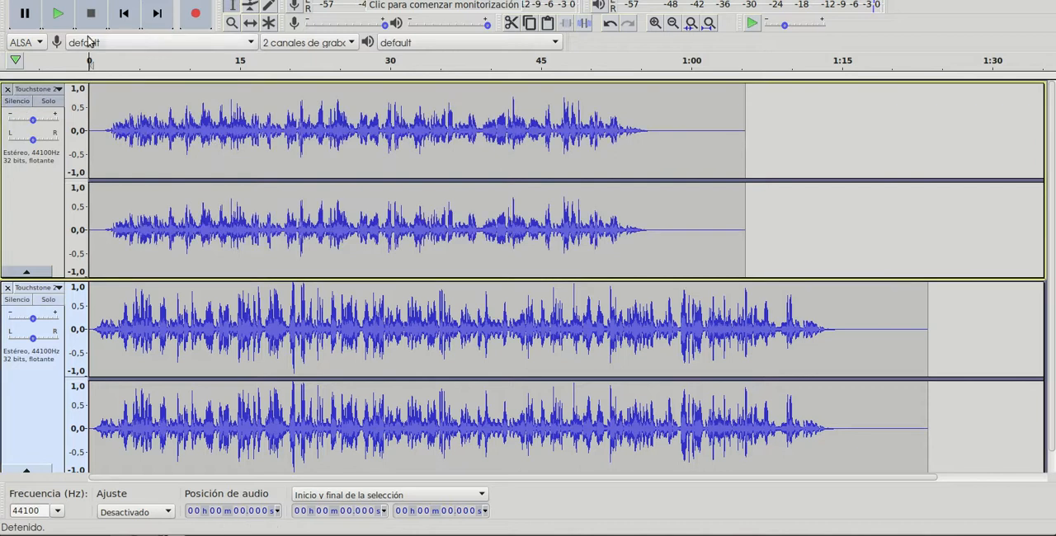
left_click(59, 13)
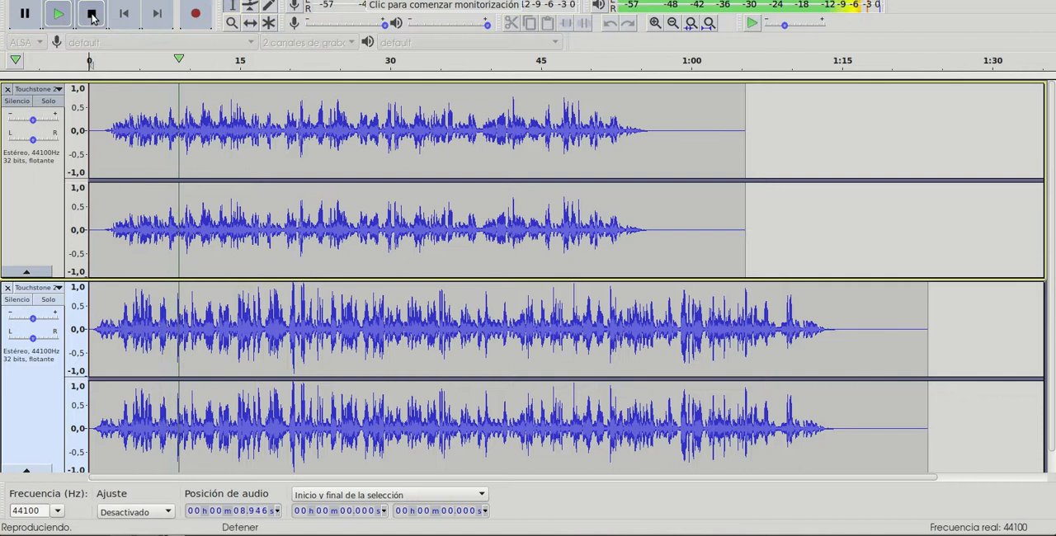
left_click(91, 13)
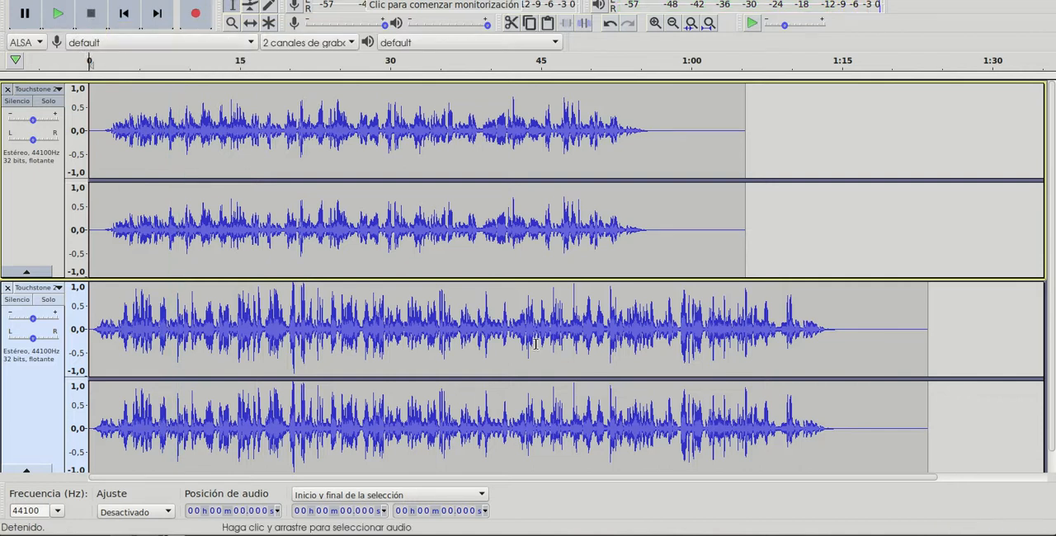
- Shift the second track in time to start at about 53 s and play the transition from about 47.9 s
left_click(254, 28)
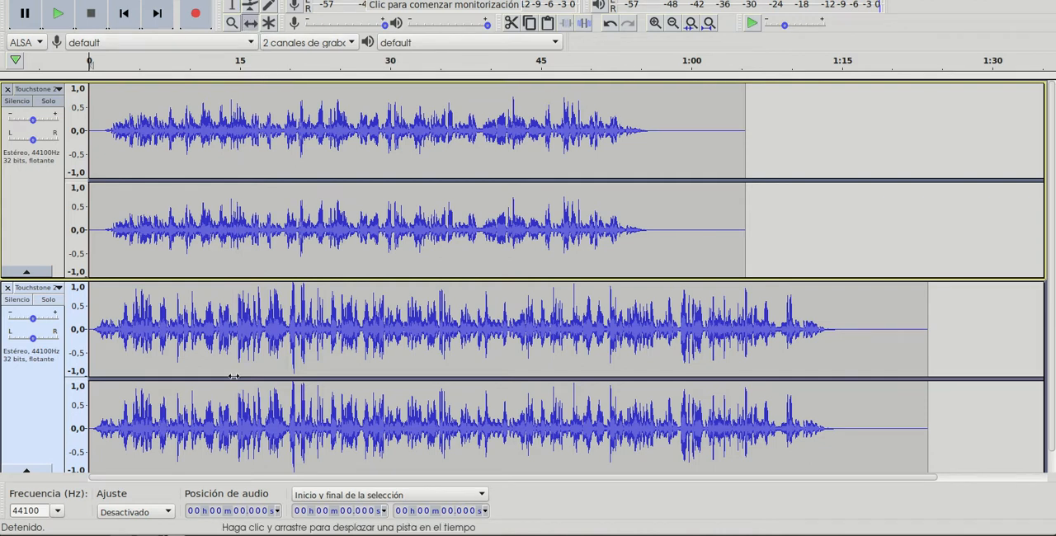
left_click_drag(216, 361, 750, 357)
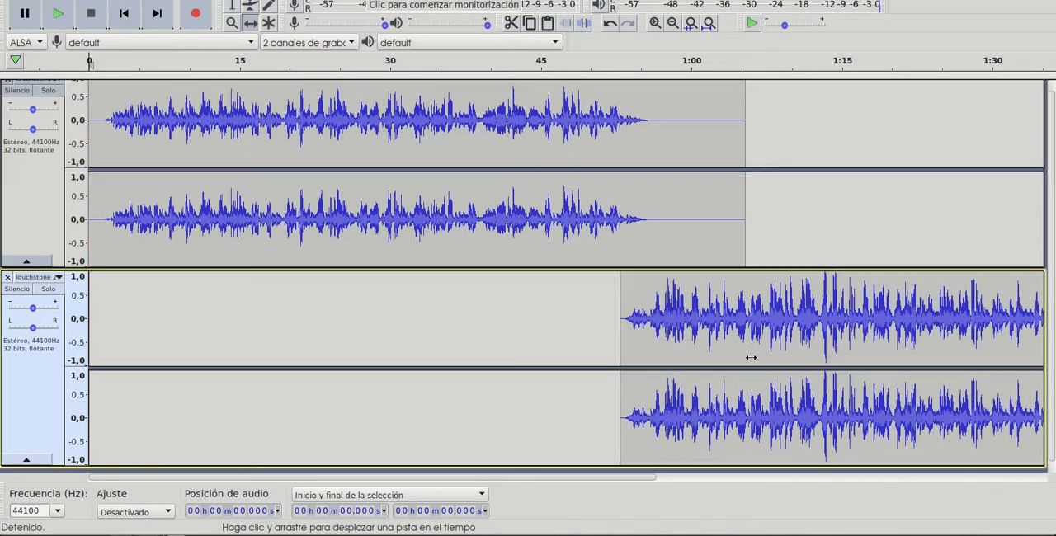
left_click(231, 6)
left_click(569, 126)
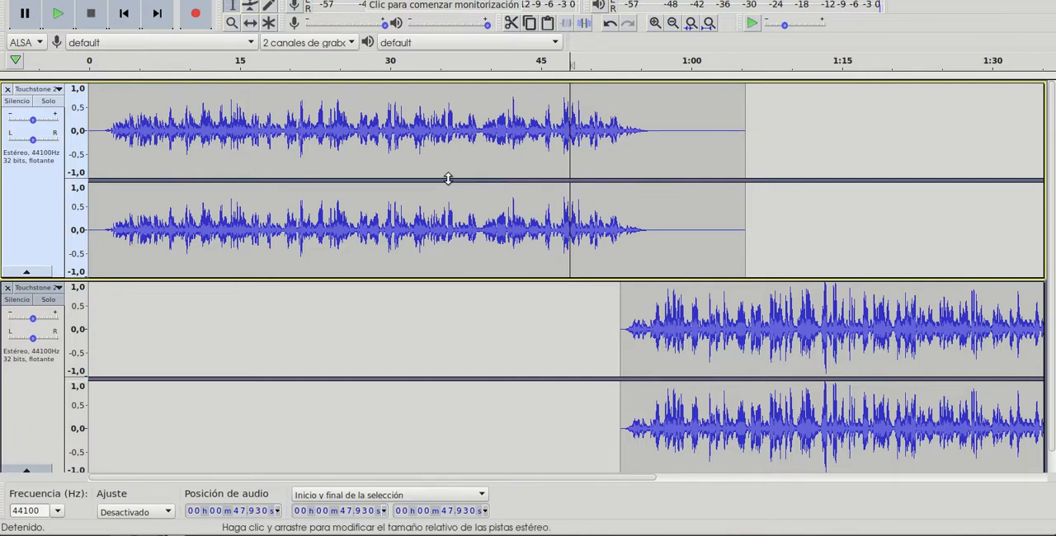
left_click(55, 16)
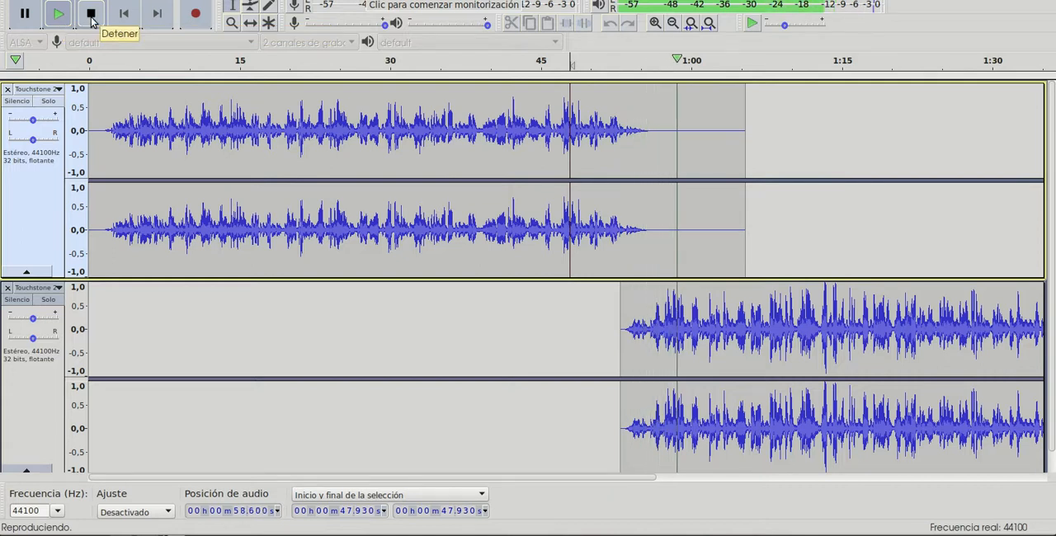
left_click(91, 15)
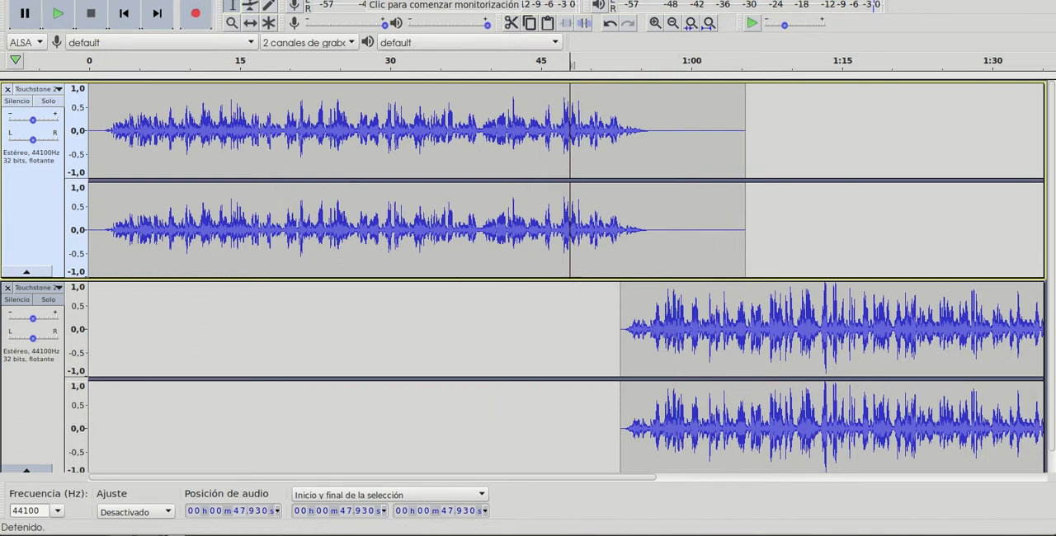
- Export the project as Touchstone 2-01.mp3 to the Descargas folder with the standard 170-210 kbps preset, accepting the mixdown to two stereo channels
left_click(17, 0)
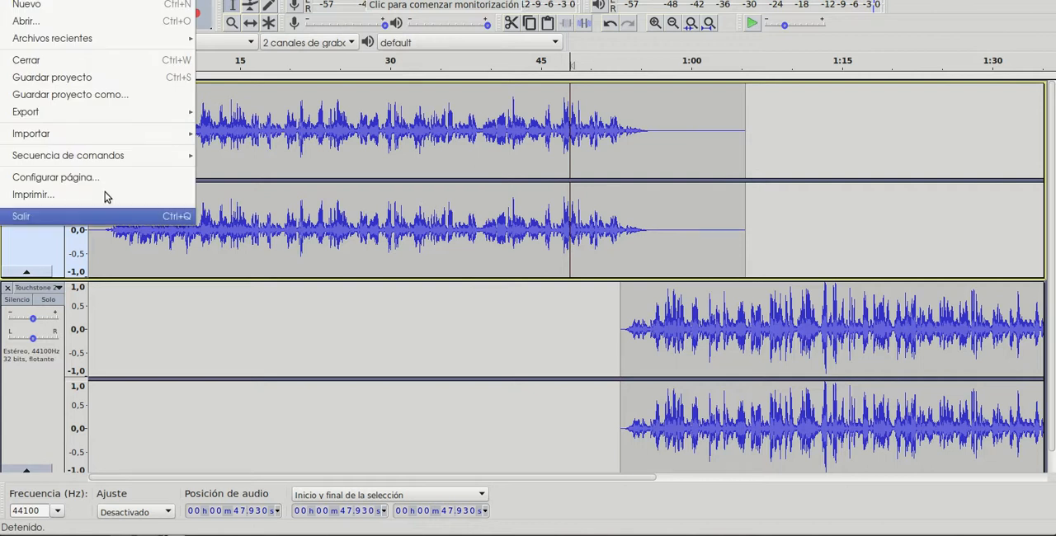
mouse_move(123, 114)
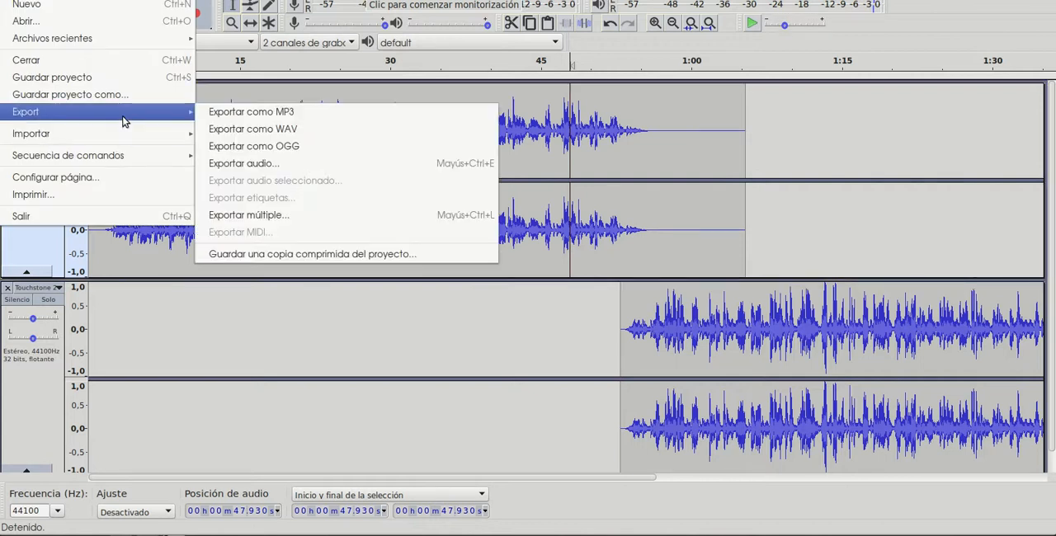
left_click(248, 113)
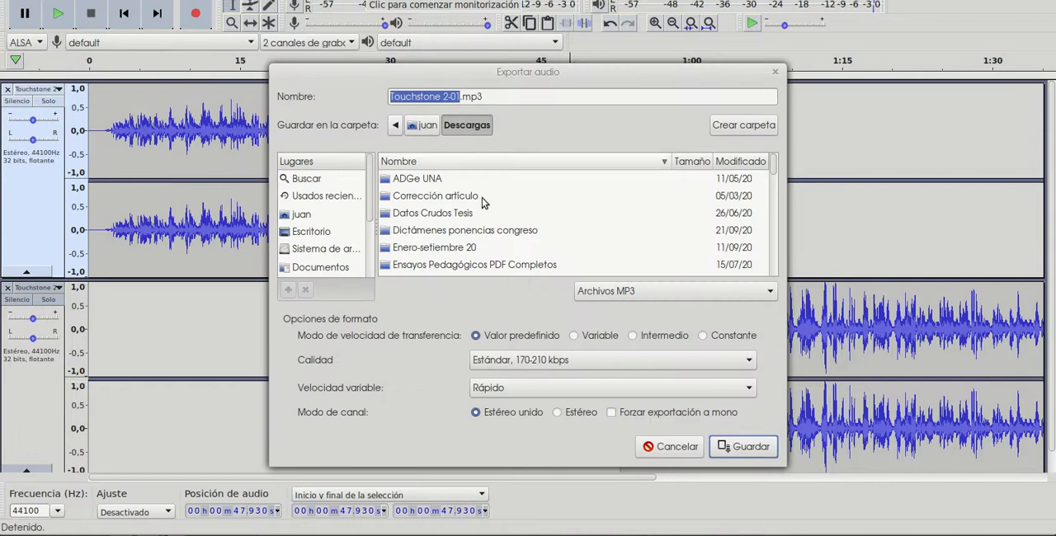
left_click(745, 447)
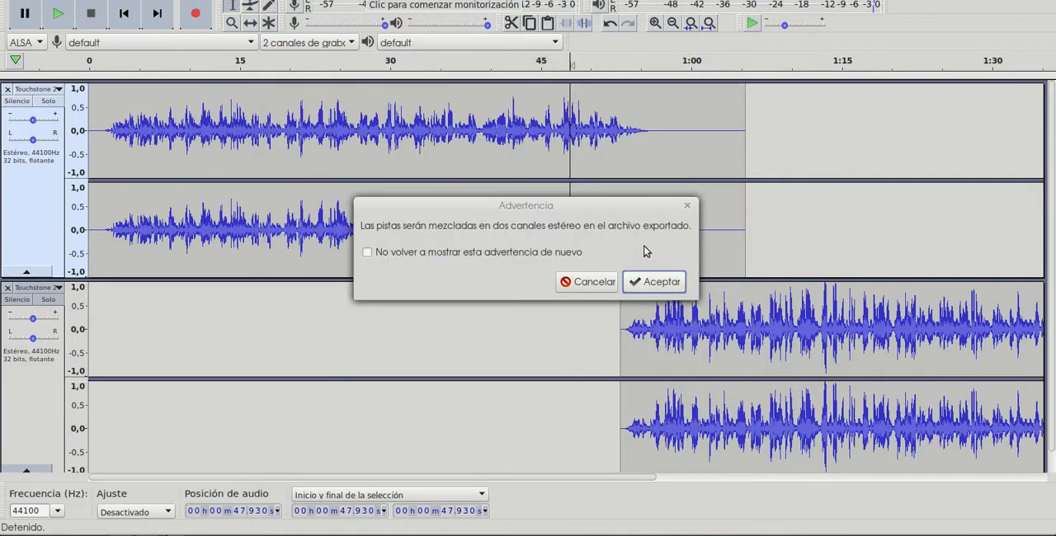
left_click(658, 282)
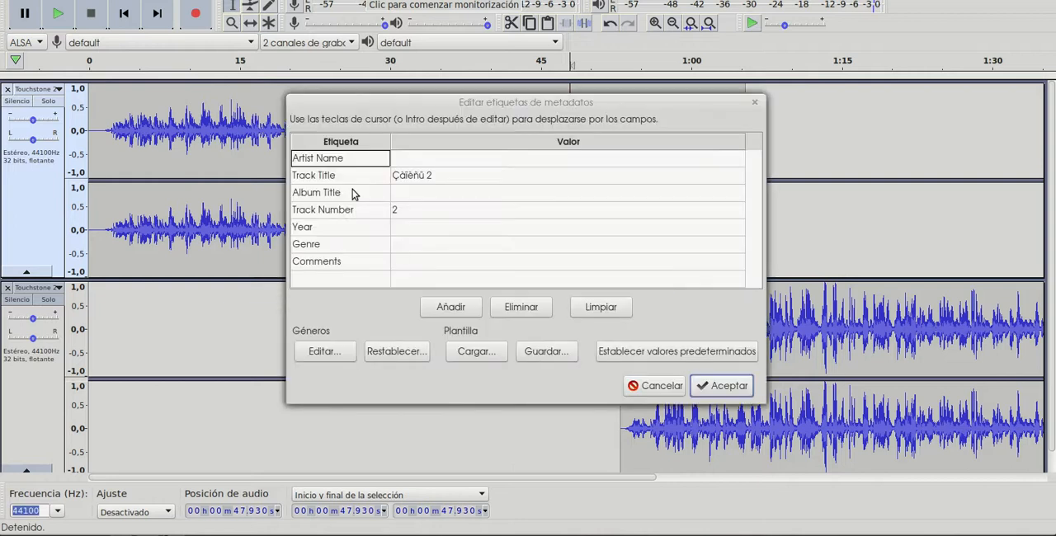
- Go through the artist, track title, album and track number metadata values and accept the tags to complete the MP3 export
left_click(418, 177)
left_click(406, 192)
left_click(404, 211)
left_click(411, 193)
left_click(419, 175)
left_click(430, 158)
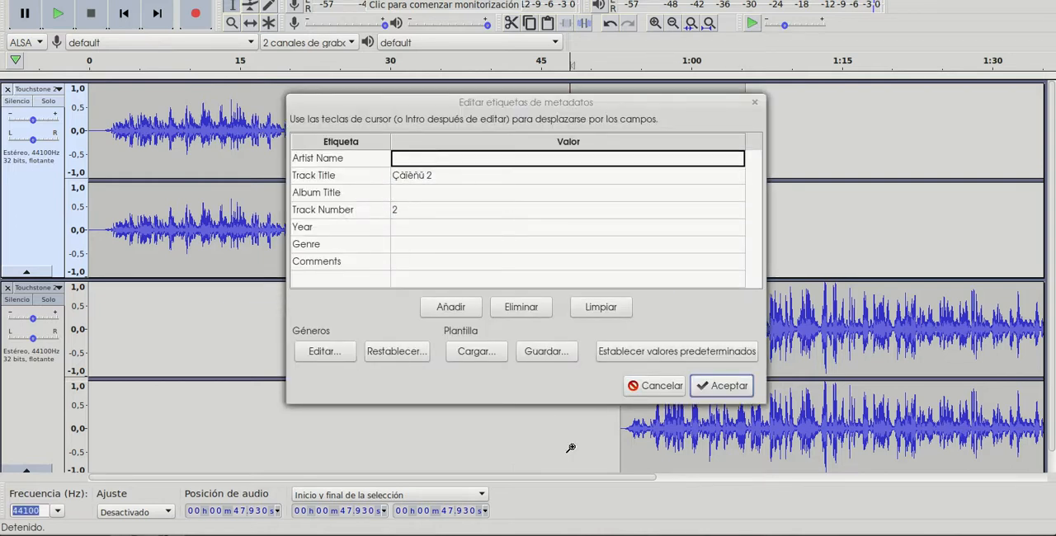
left_click(707, 388)
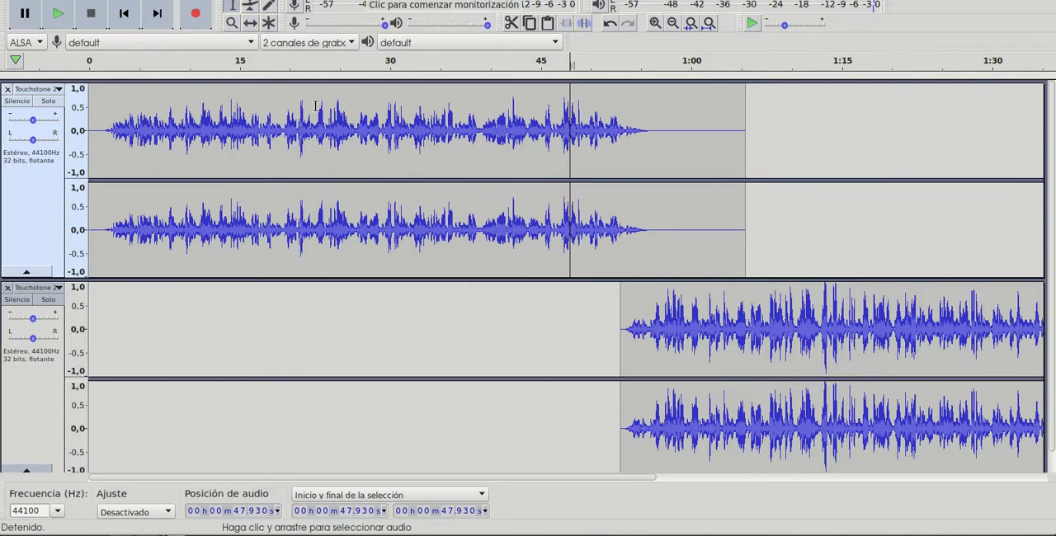
- Open unit_3_1.mp3 from the mp3/1 folder and play it from the start, stopping after listening for noise
left_click(24, 0)
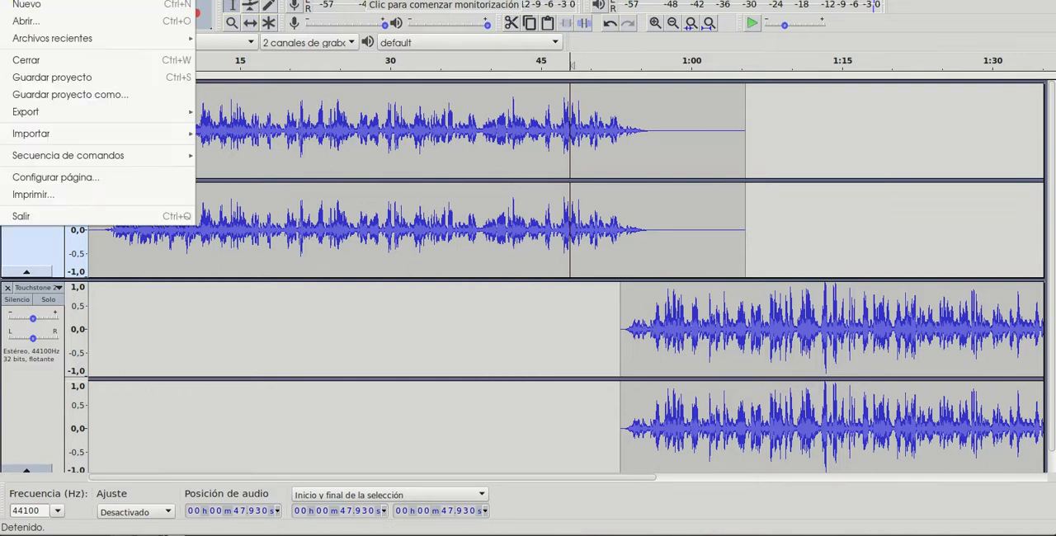
left_click(37, 24)
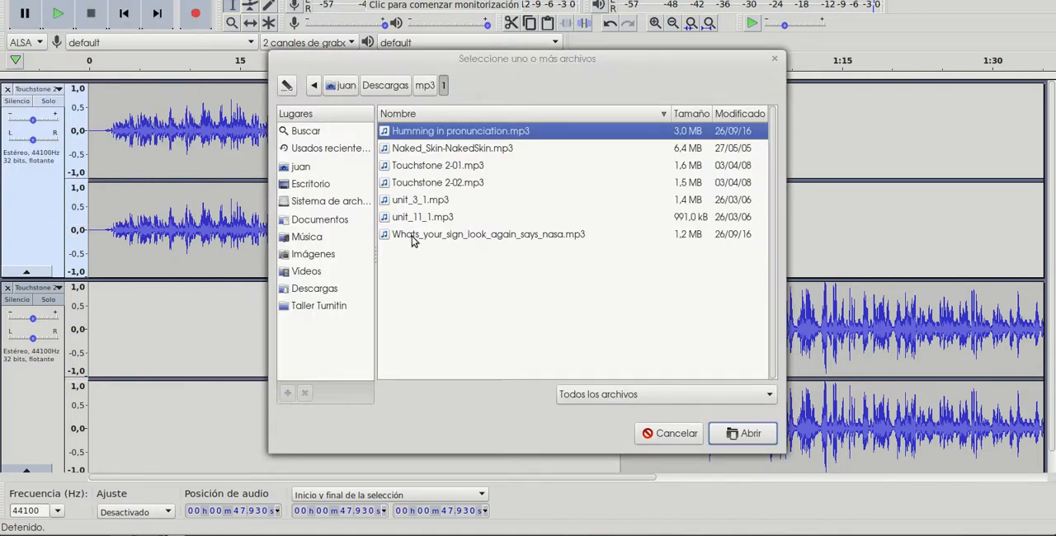
double_click(421, 203)
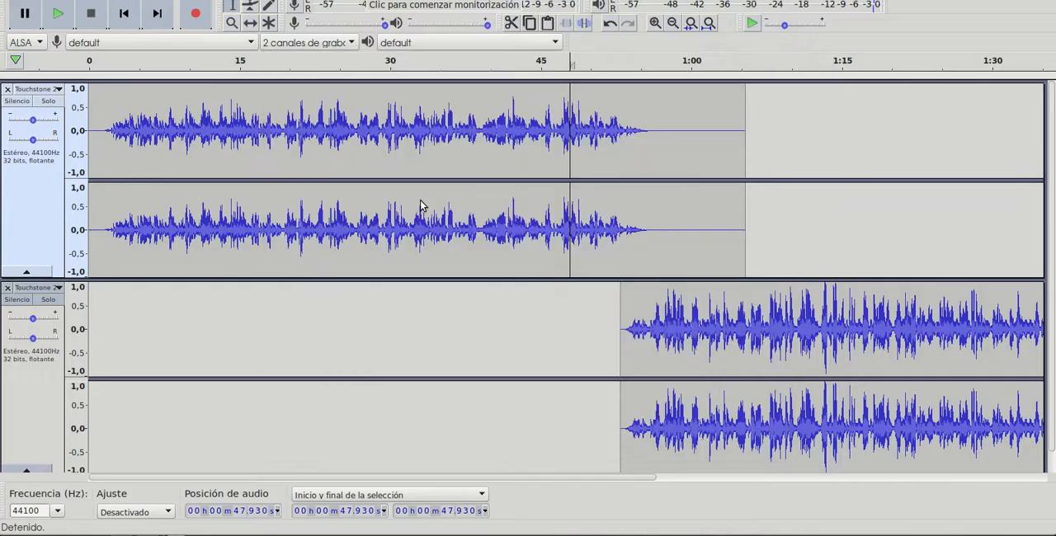
left_click(63, 22)
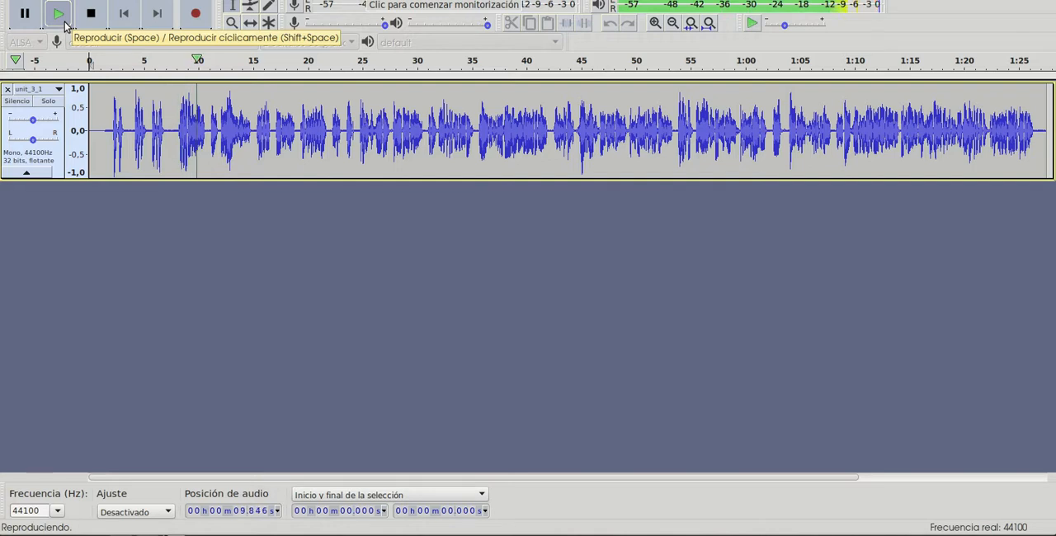
left_click(89, 14)
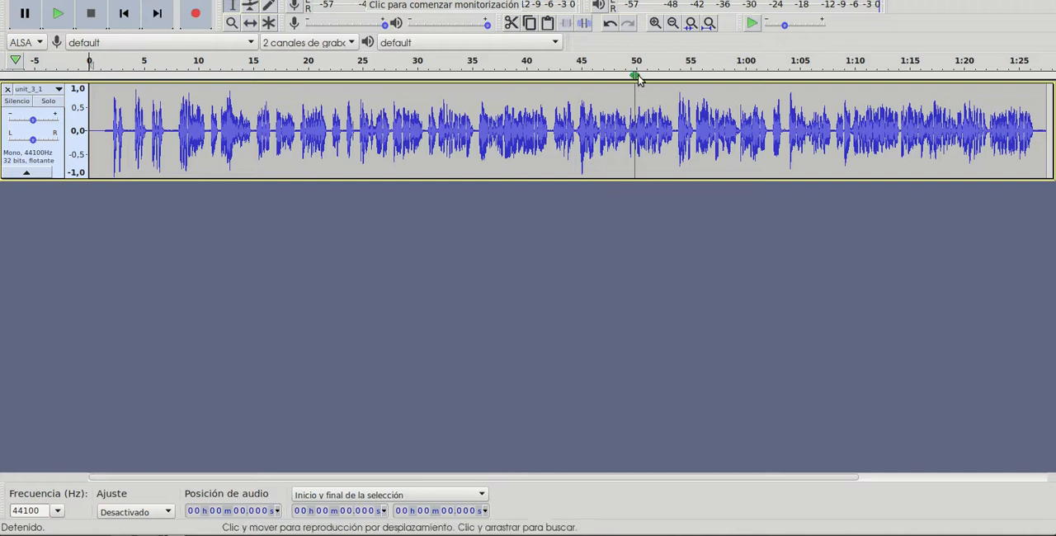
- Select the quiet gap from about 7.1 to 8.1 s and capture it as the noise profile for Noise Reduction
left_click(654, 24)
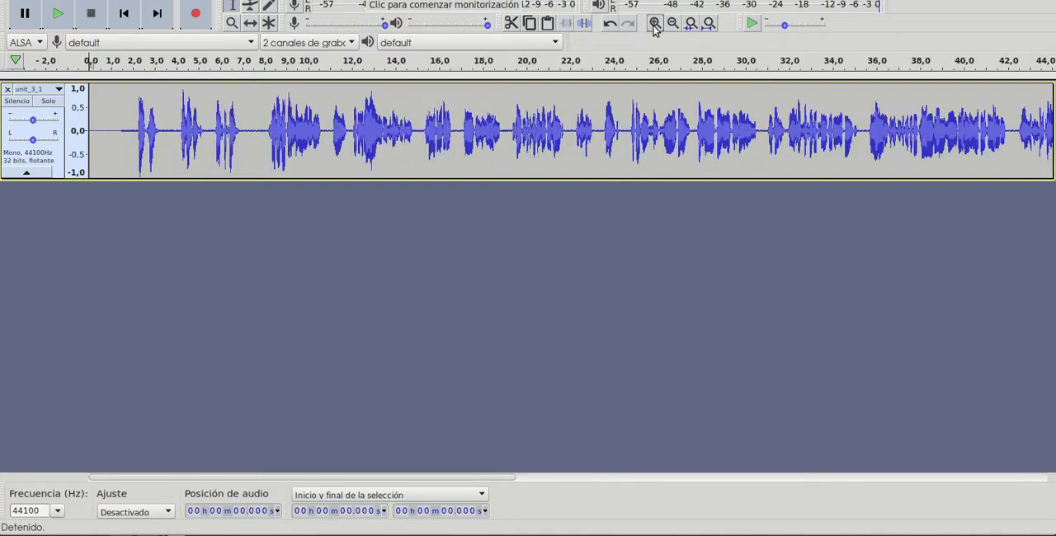
left_click(654, 24)
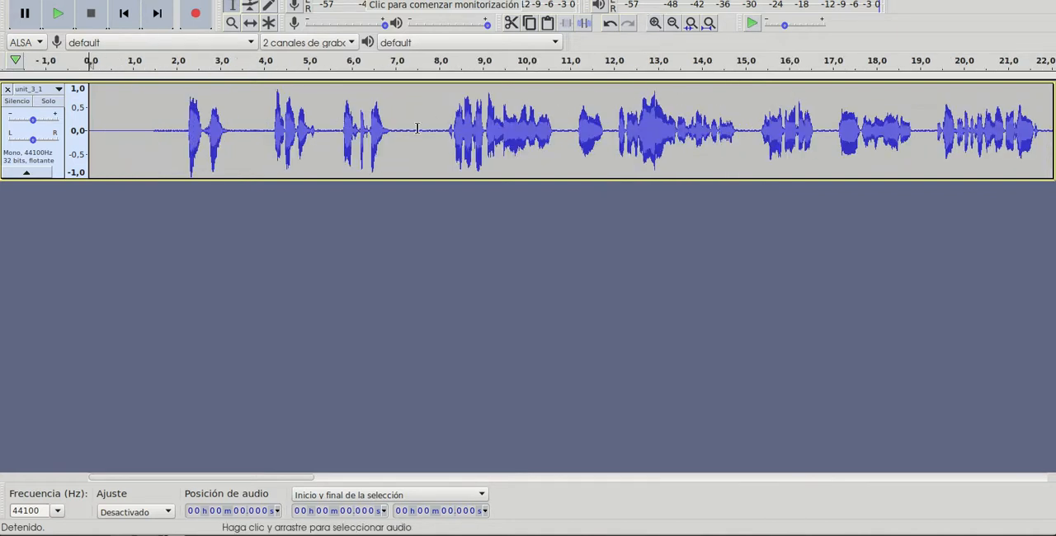
left_click_drag(437, 125, 399, 132)
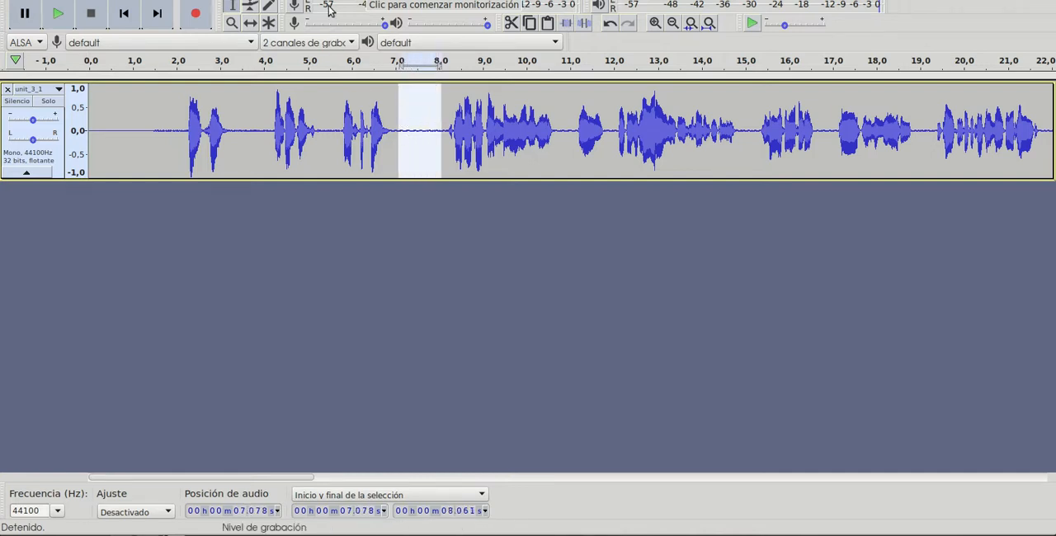
left_click(290, 0)
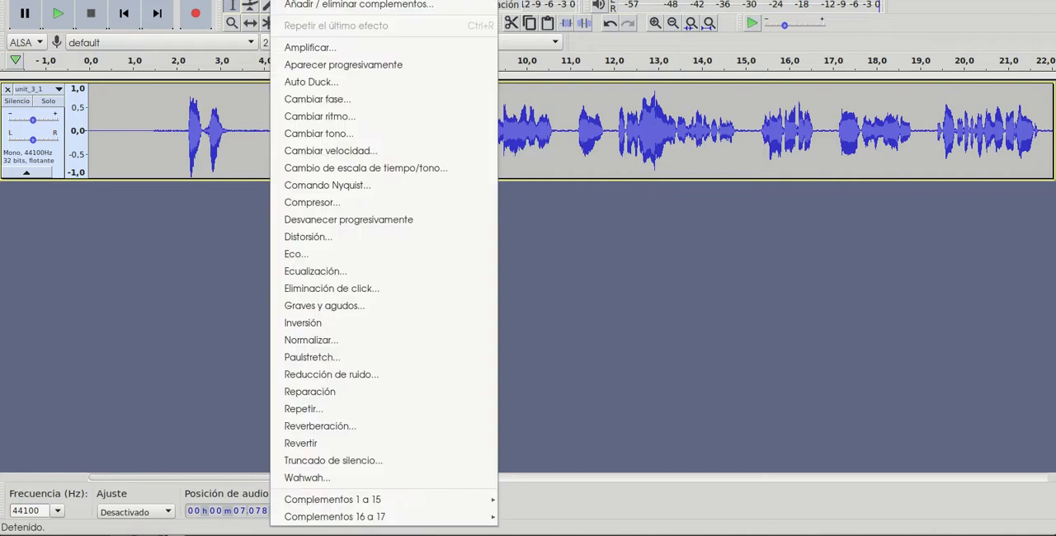
left_click(389, 377)
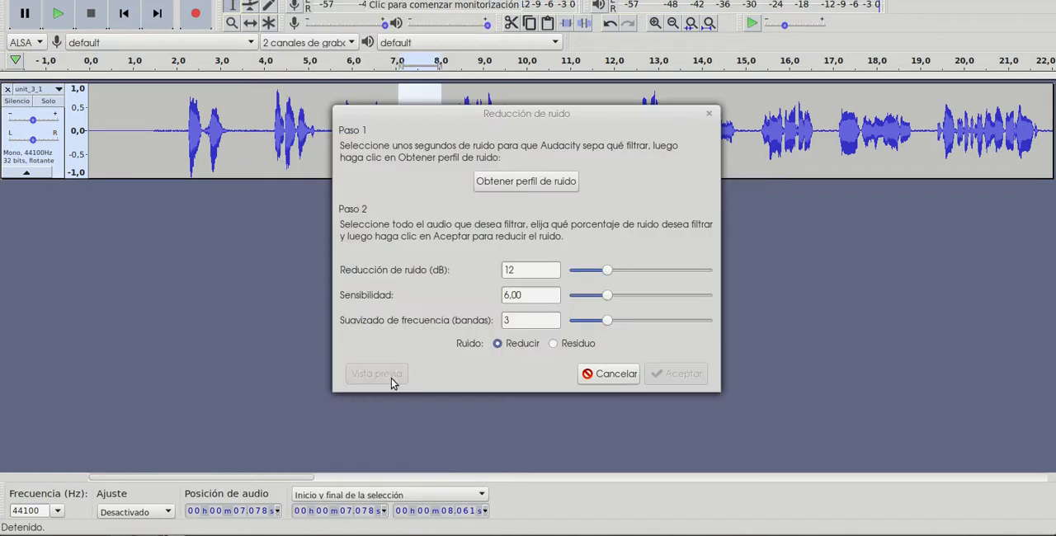
left_click(542, 183)
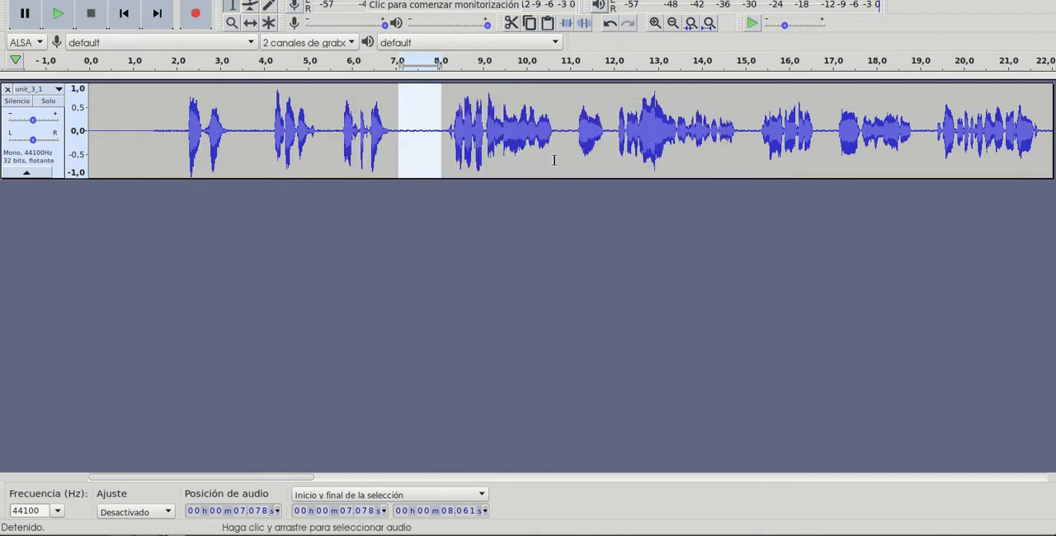
- Apply Noise Reduction to the entire unit_3_1 track with 12 dB reduction, sensitivity 6,00 and 3 frequency smoothing bands
left_click(673, 23)
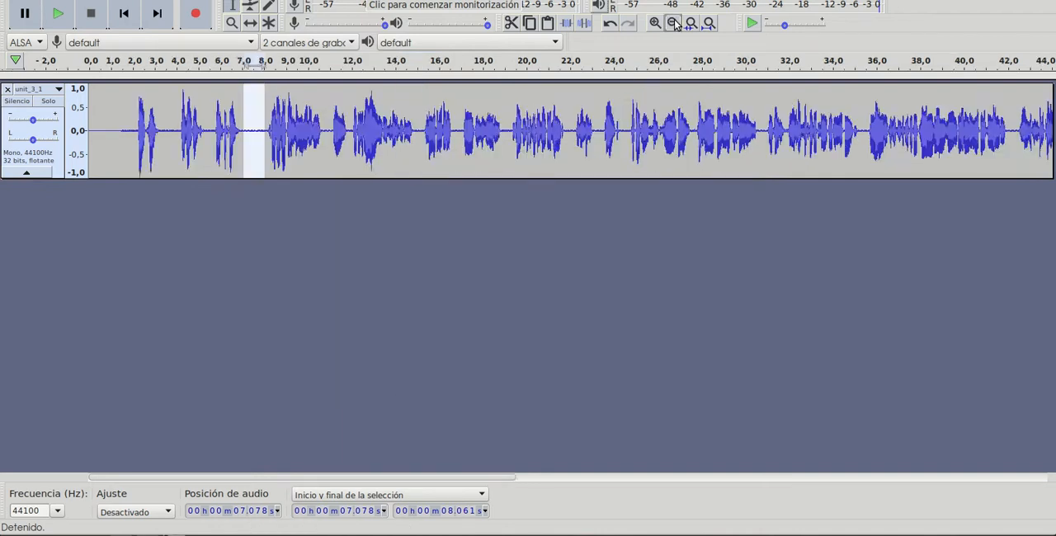
left_click(673, 23)
left_click(673, 23)
double_click(303, 142)
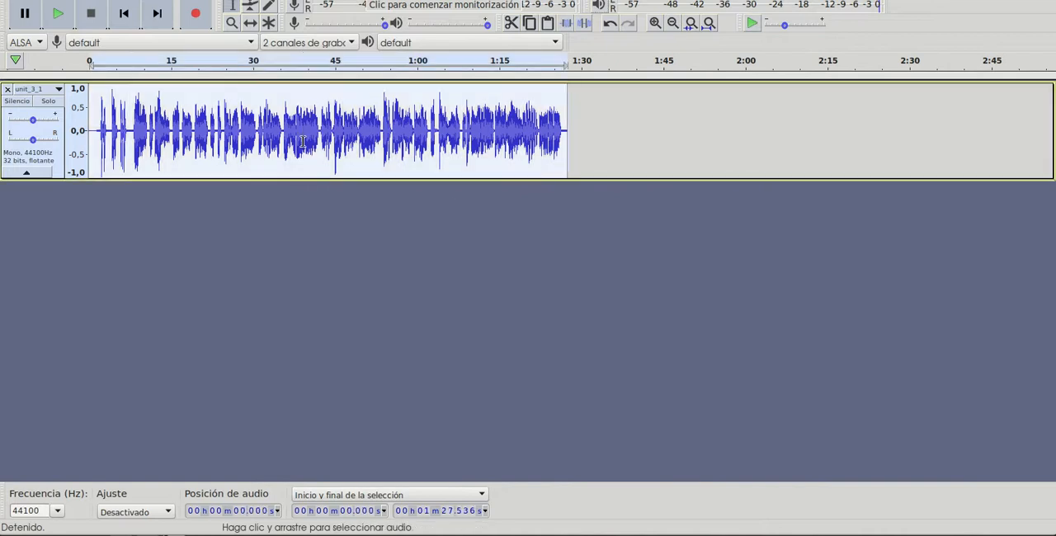
left_click(283, 0)
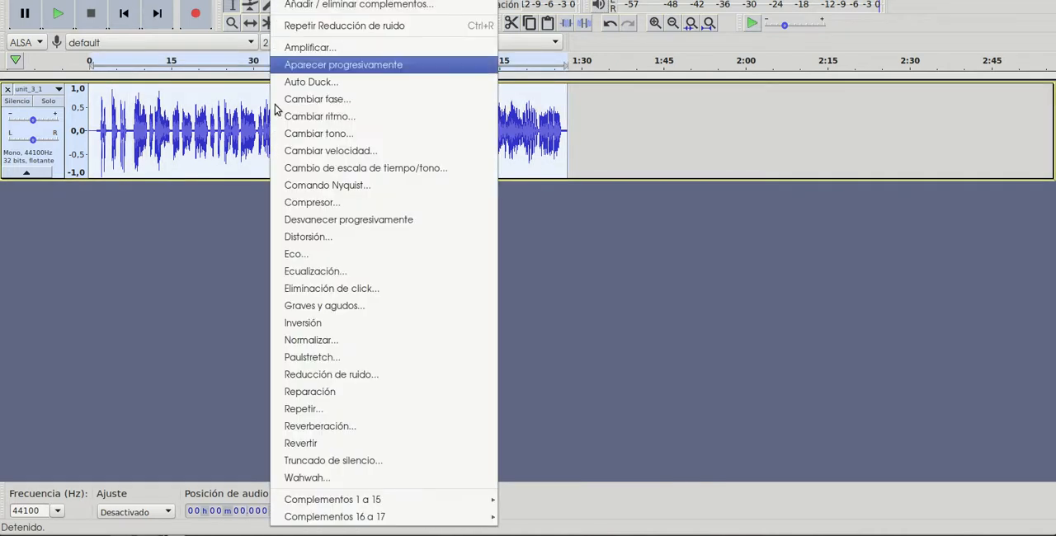
left_click(345, 375)
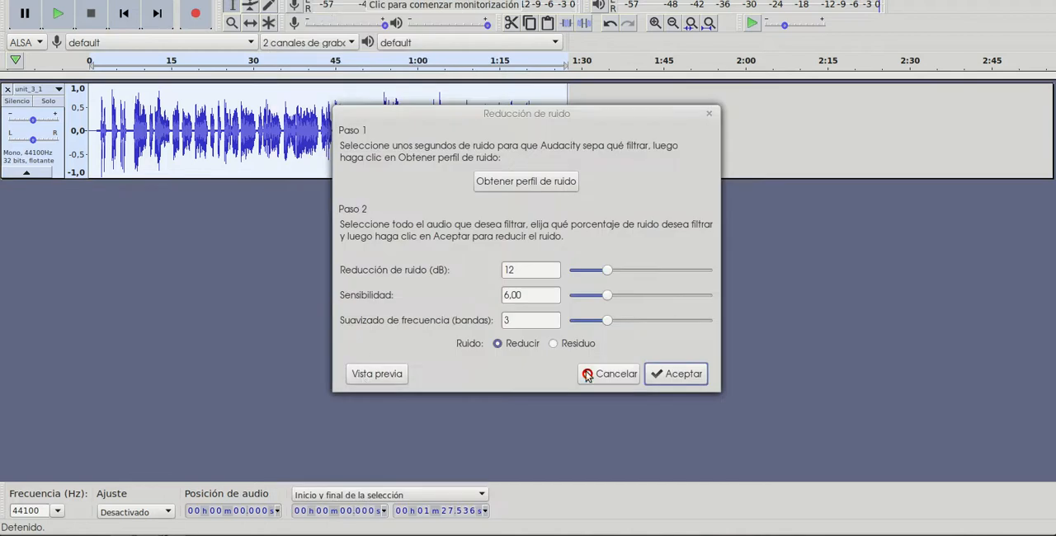
left_click(658, 373)
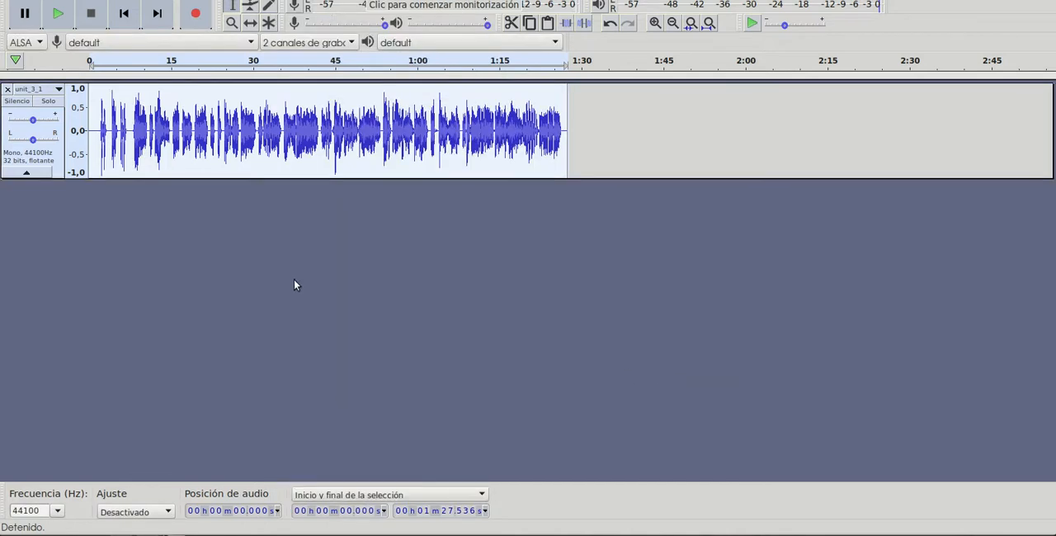
- Play the noise-reduced track from about 2.1 s and stop after checking the result
left_click(101, 130)
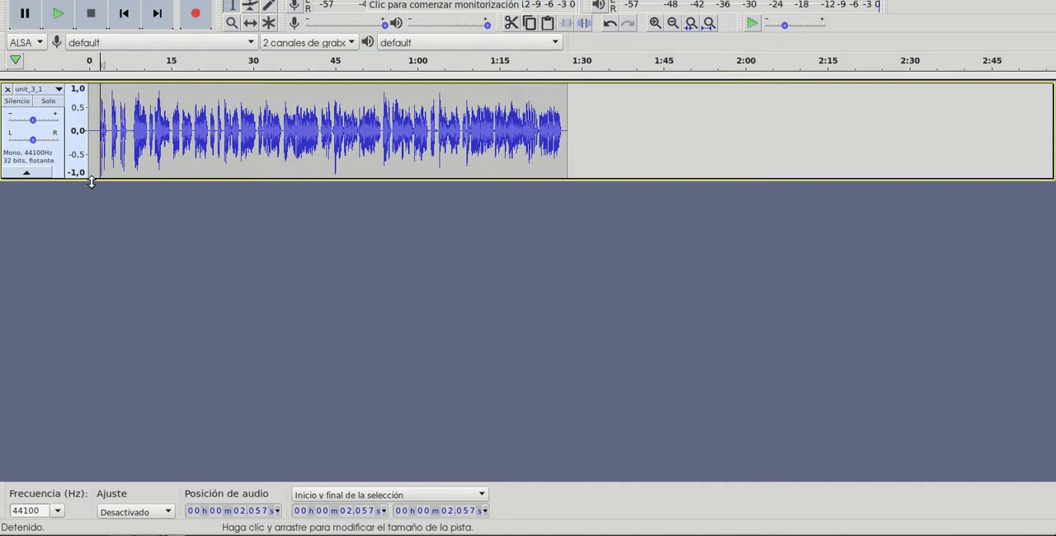
left_click(57, 14)
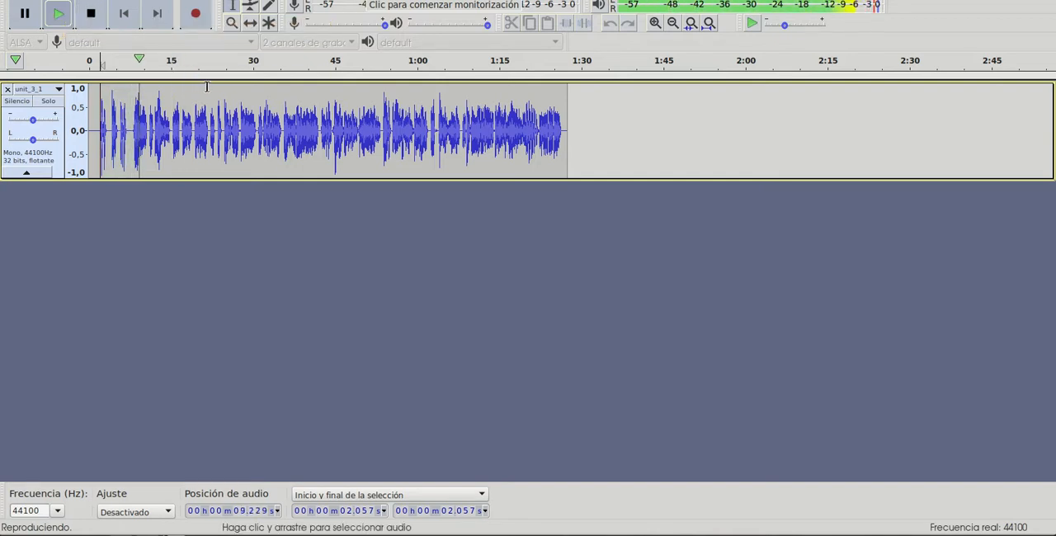
key("space")
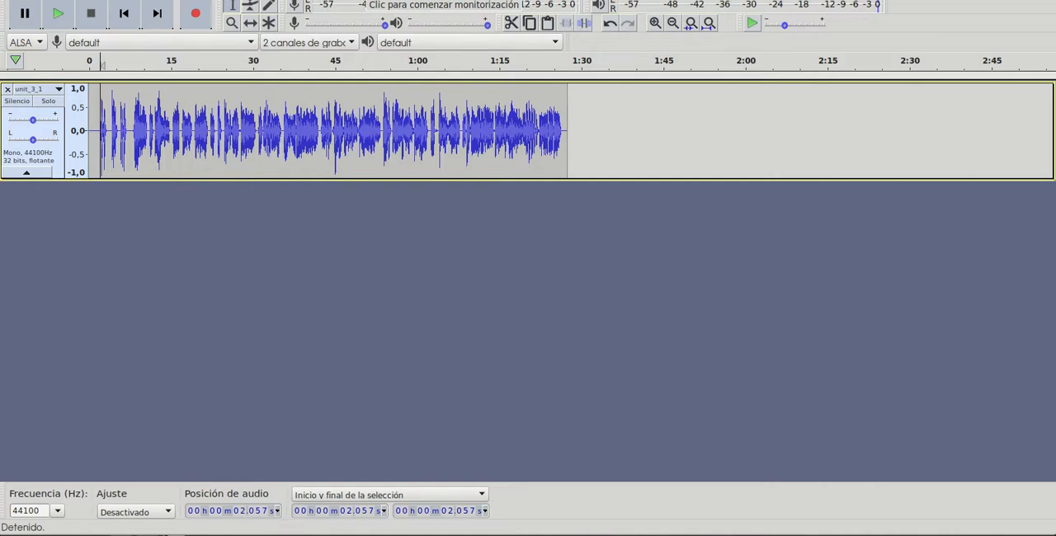
- Open Whats_your_sign_look_again_says_nasa.mp3 and listen to its beginning at the original speed
left_click(23, 4)
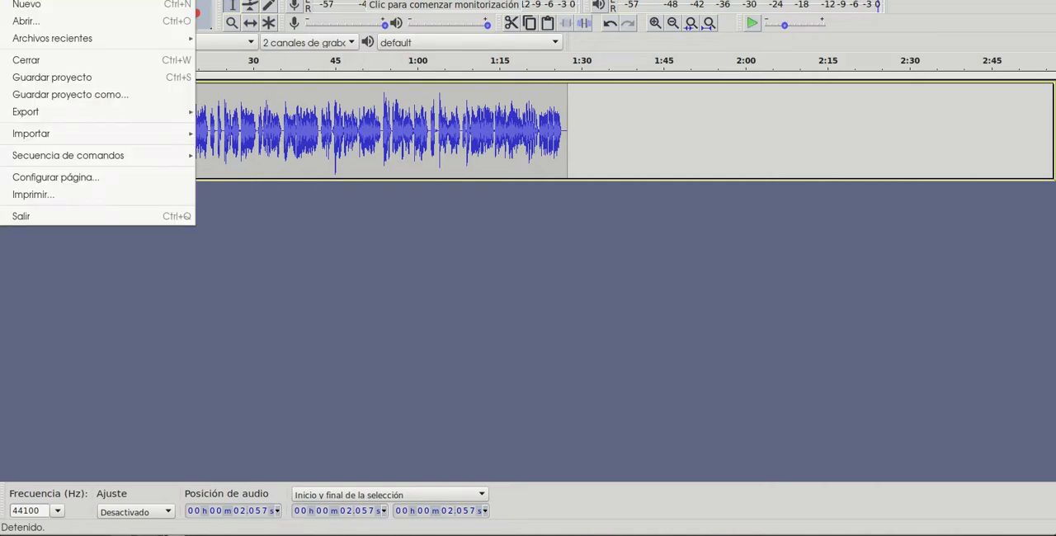
left_click(61, 25)
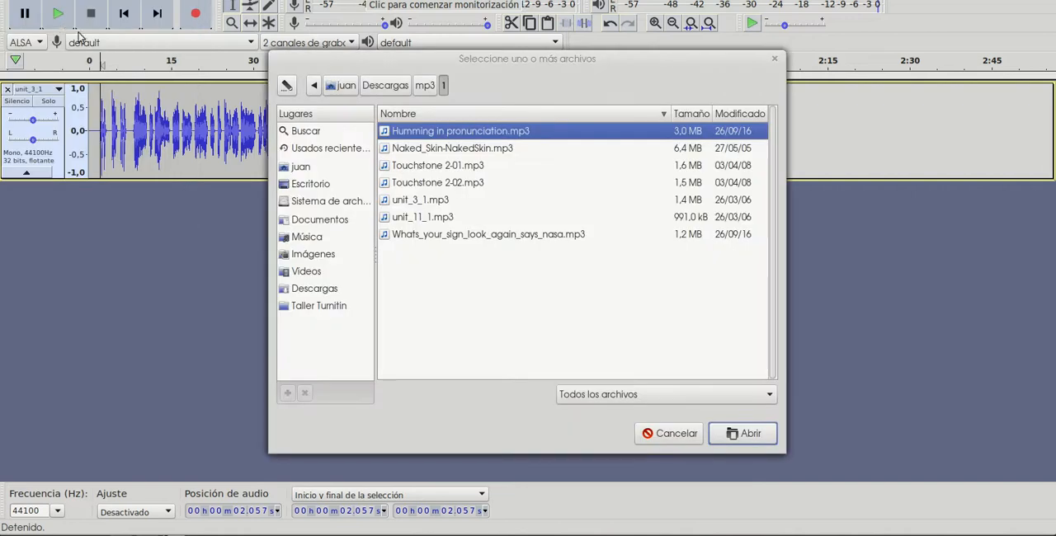
double_click(472, 235)
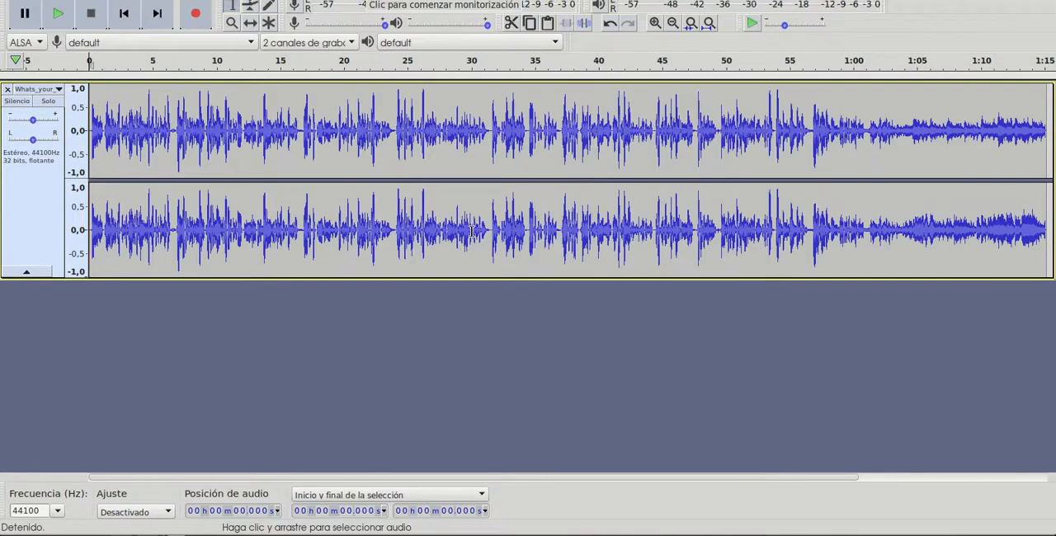
left_click(57, 14)
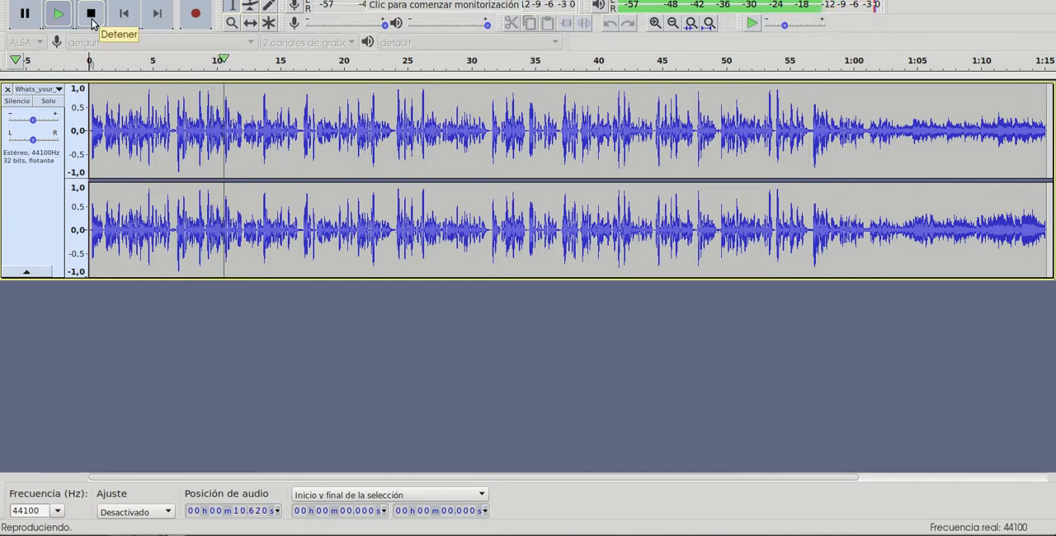
left_click(91, 16)
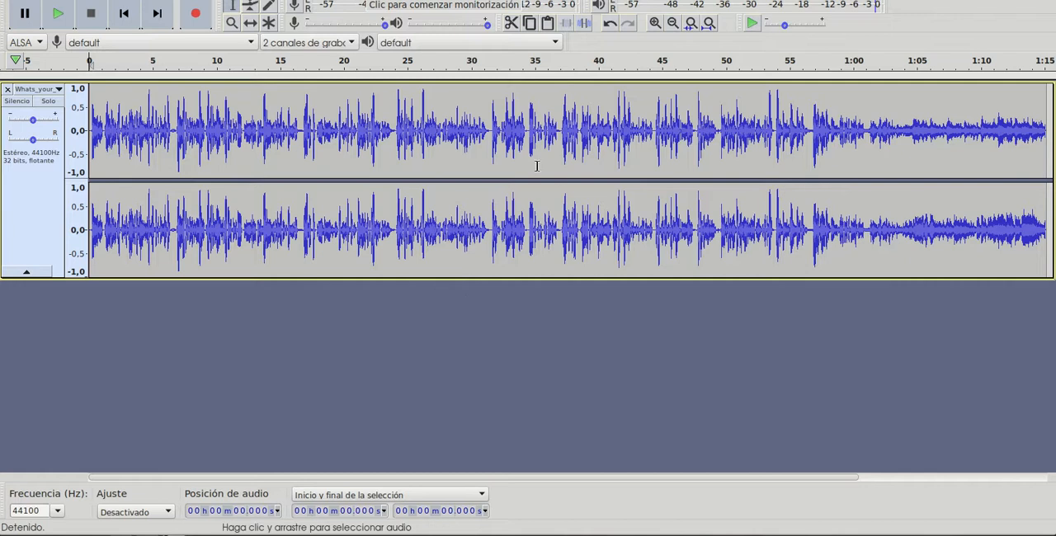
- Select the whole NASA recording, start the Change Speed effect and preview it with a 1,010 speed multiplier
left_click_drag(847, 152, 617, 124)
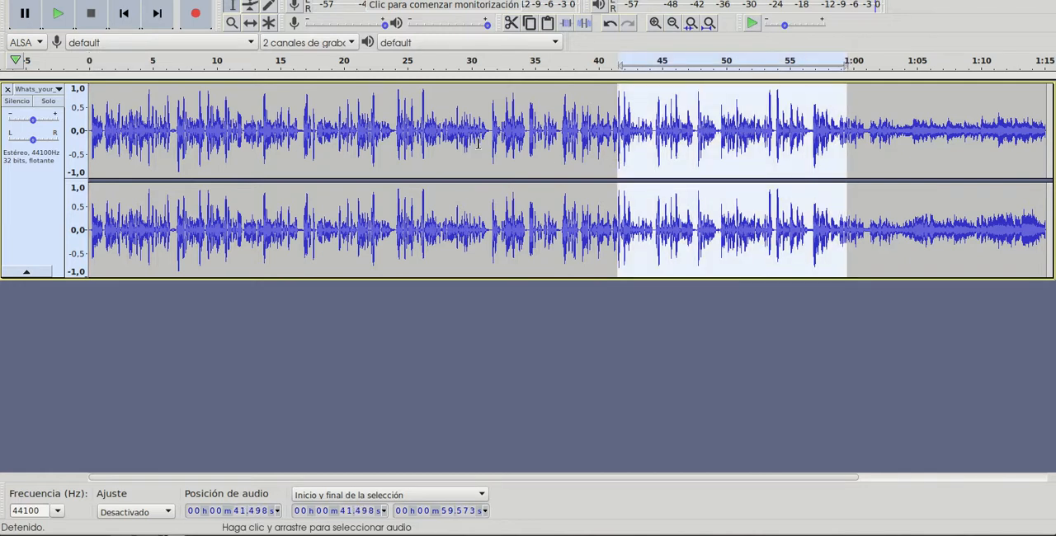
key("ctrl+a")
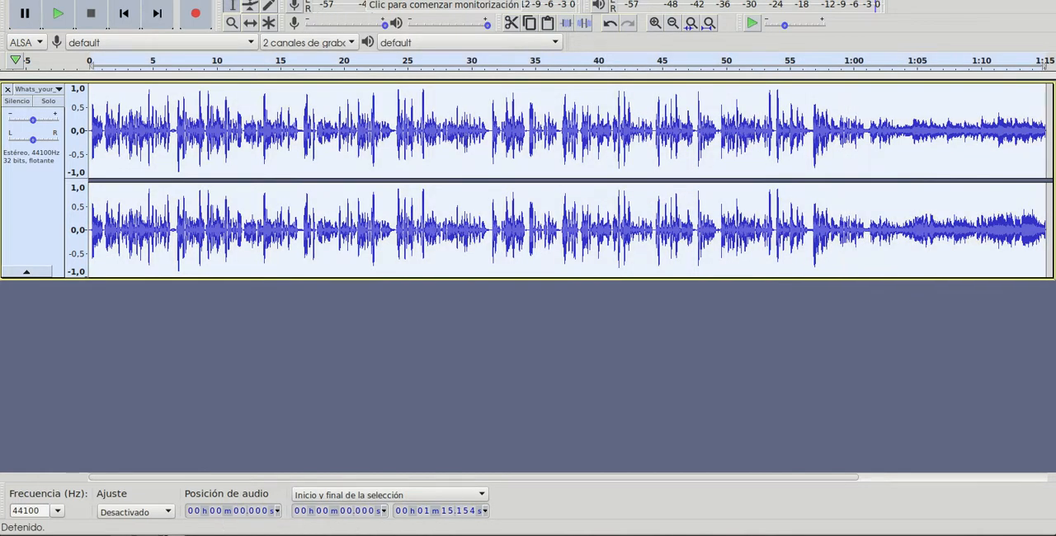
left_click(288, 0)
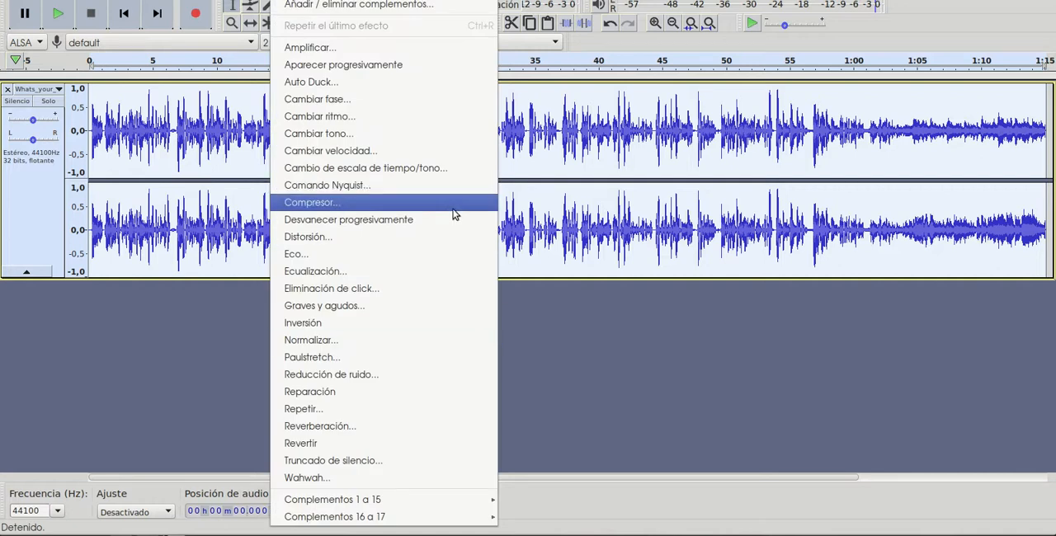
left_click(380, 153)
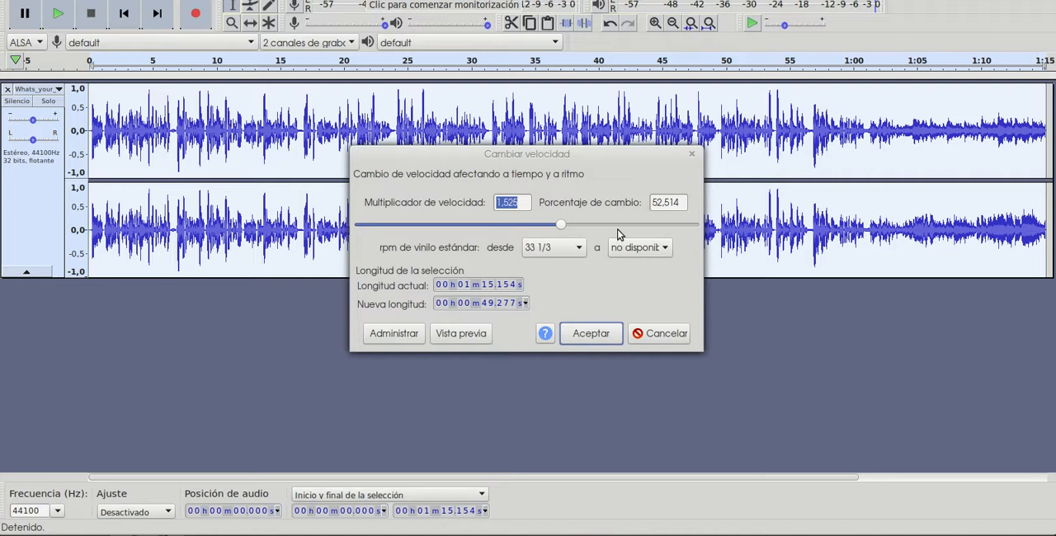
left_click(532, 225)
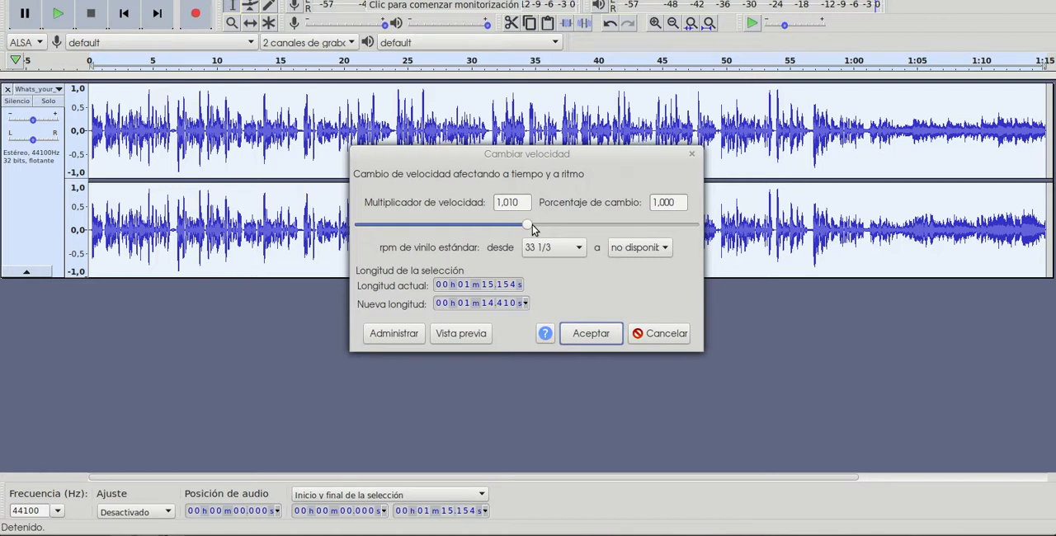
left_click(452, 336)
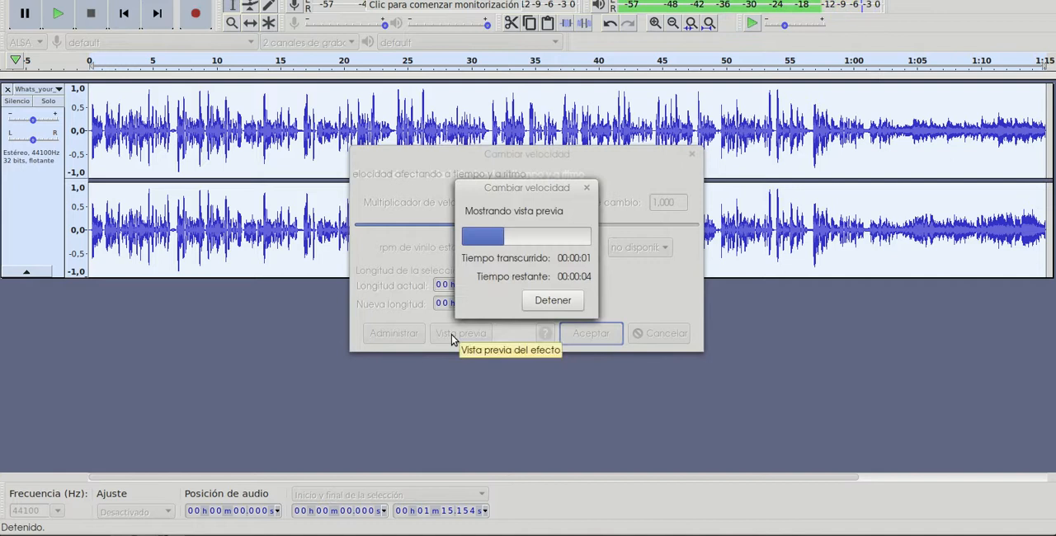
left_click(549, 300)
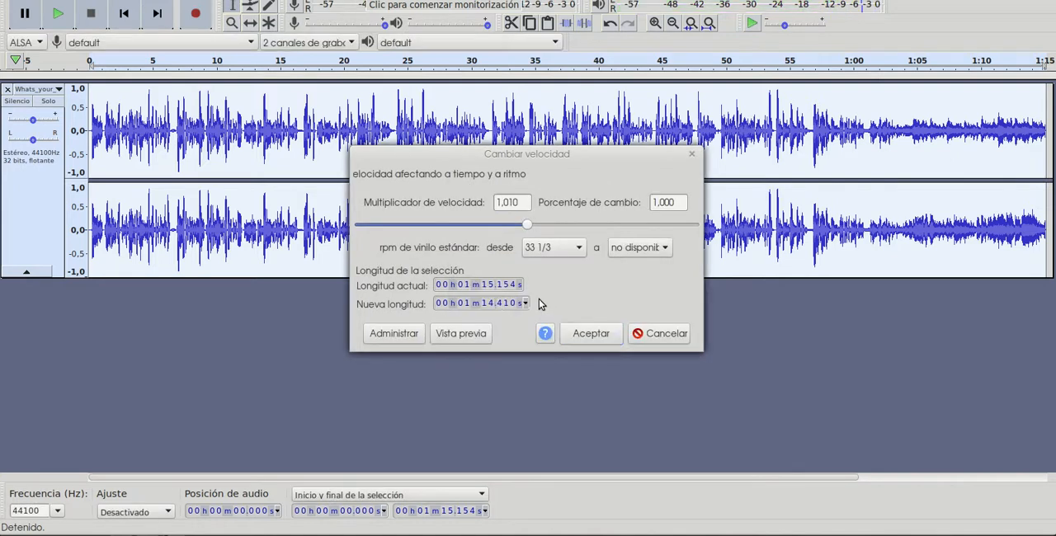
- Set the speed multiplier to 0,810 (-19,000 percent), preview it and apply the change to the whole recording
left_click(509, 232)
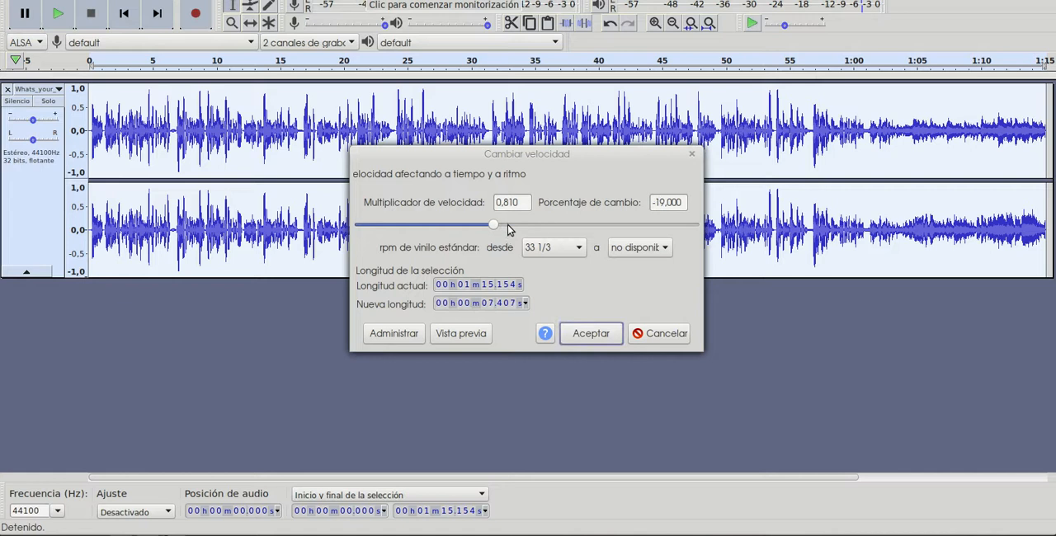
left_click(469, 333)
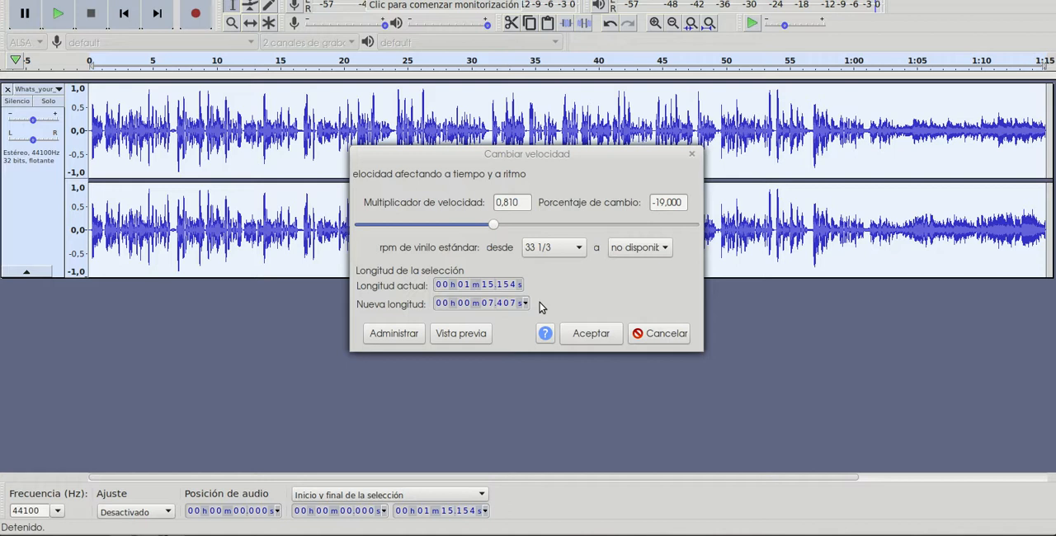
left_click(590, 334)
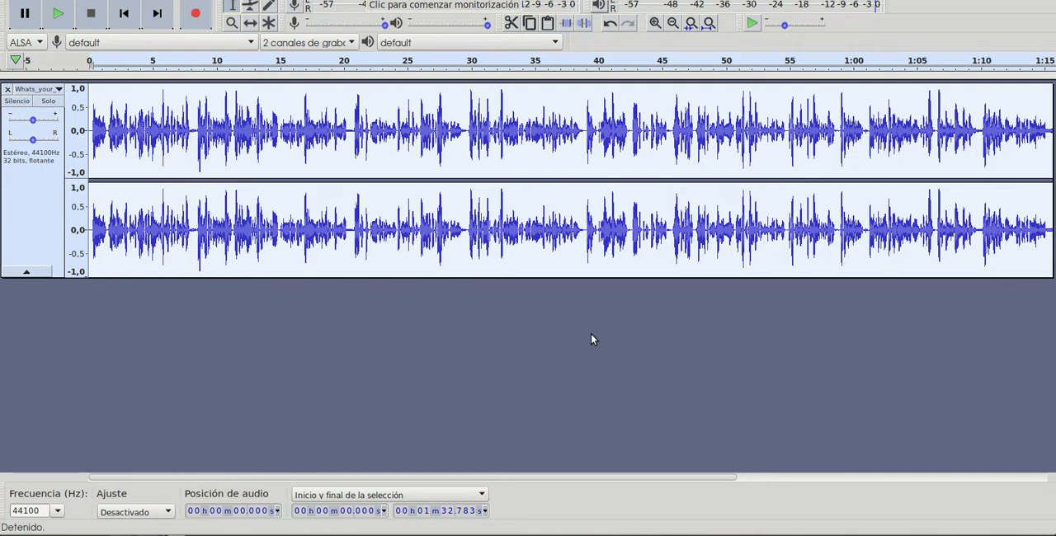
- Play the slowed-down NASA recording from about 0.2 s and stop after checking the new speed
left_click(91, 131)
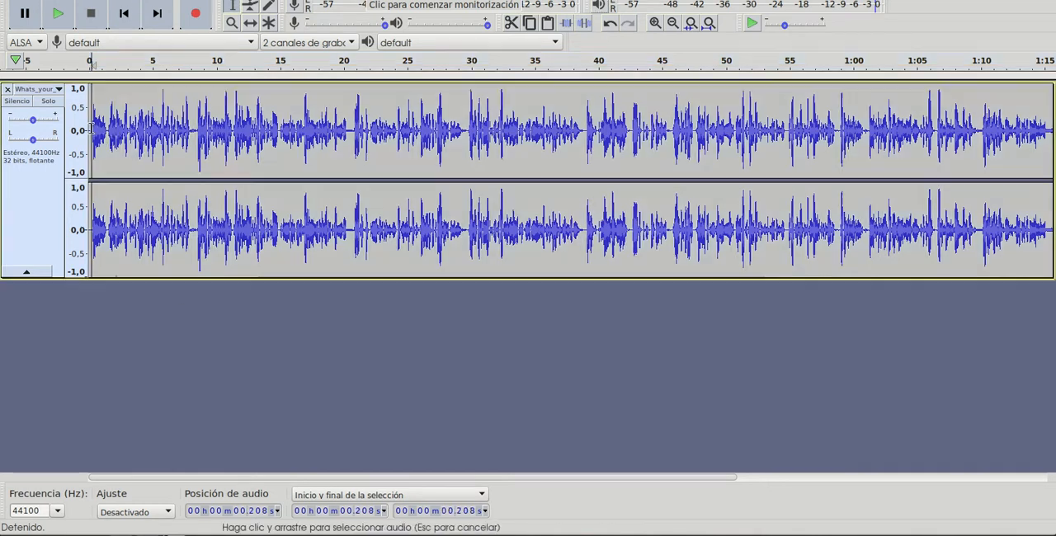
left_click(54, 16)
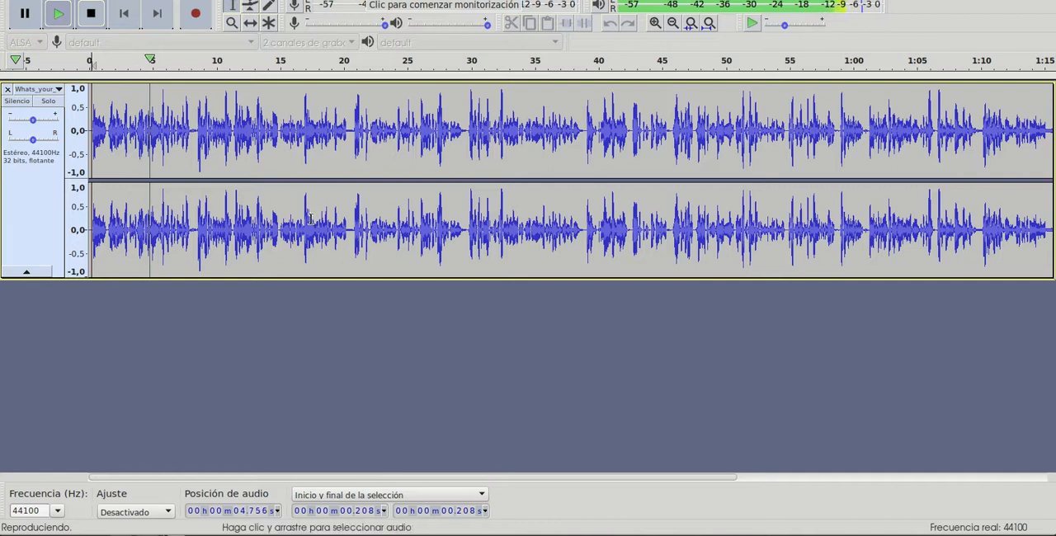
left_click(91, 13)
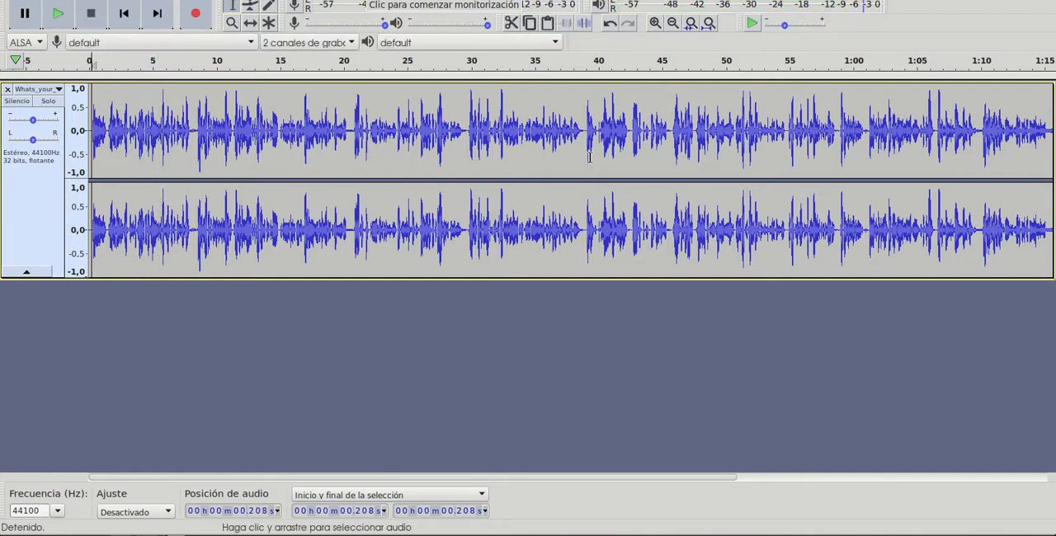
- Select the whole recording, start the Change Pitch effect and preview it with a -13,000 percent change
key("ctrl+a")
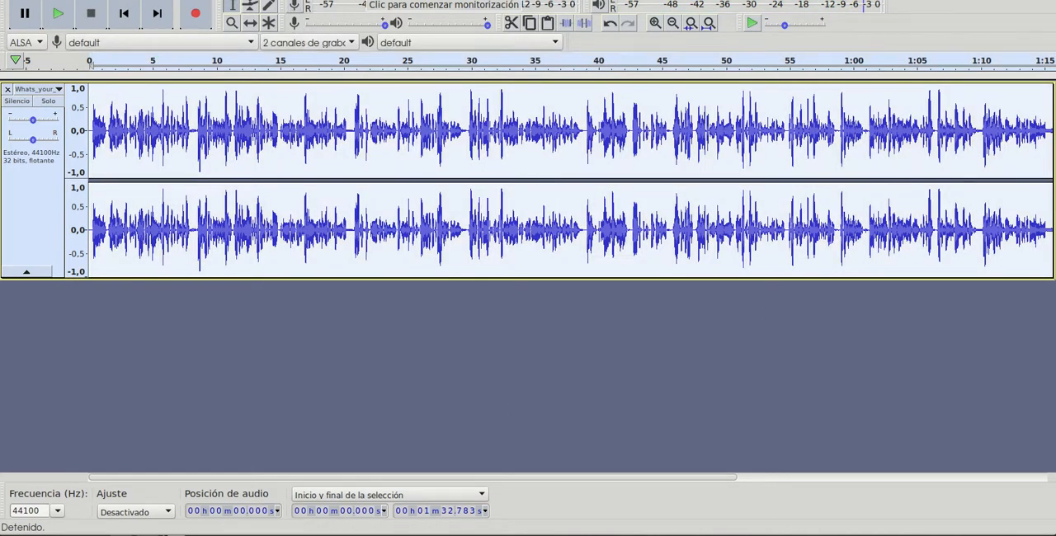
left_click(289, 0)
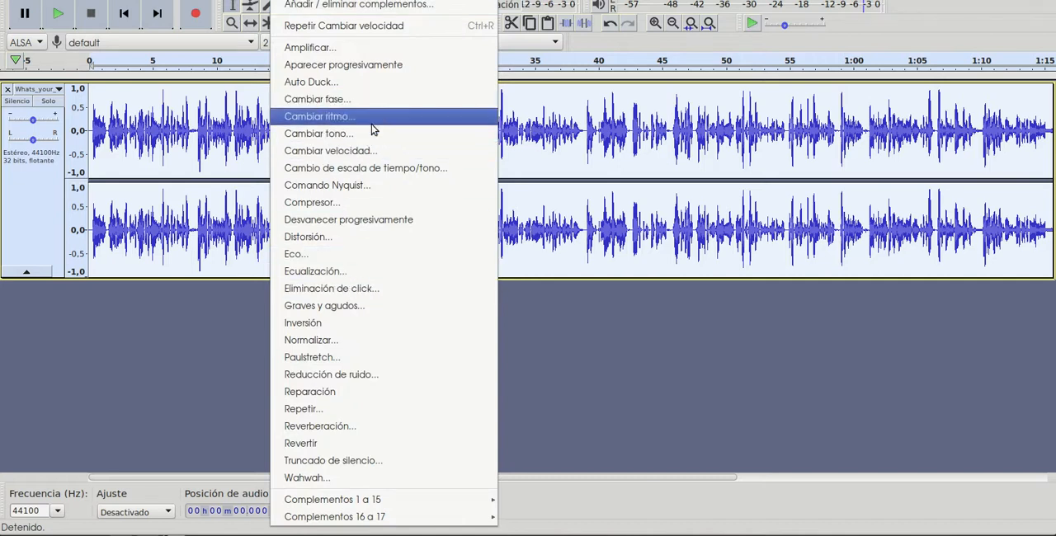
left_click(340, 138)
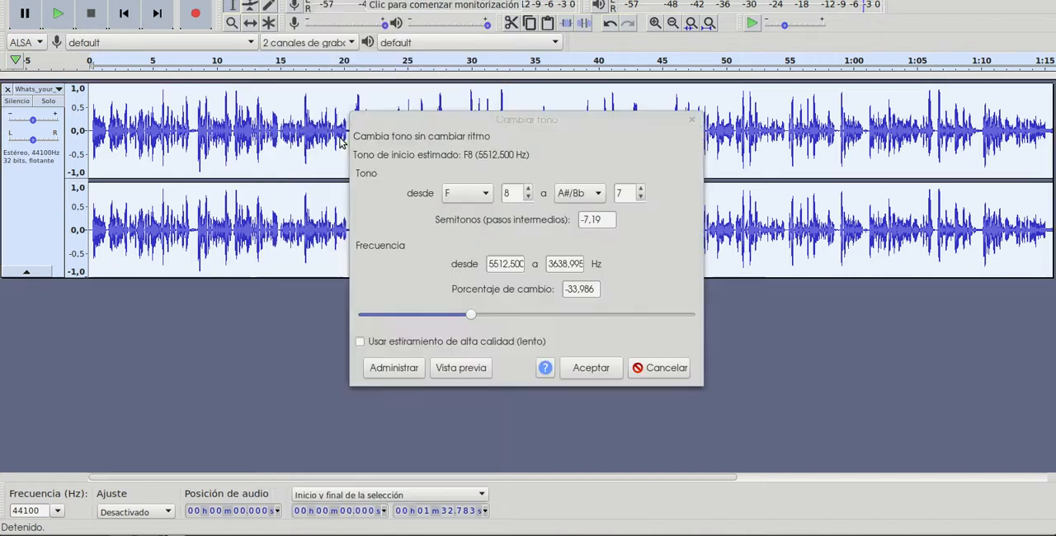
left_click(489, 318)
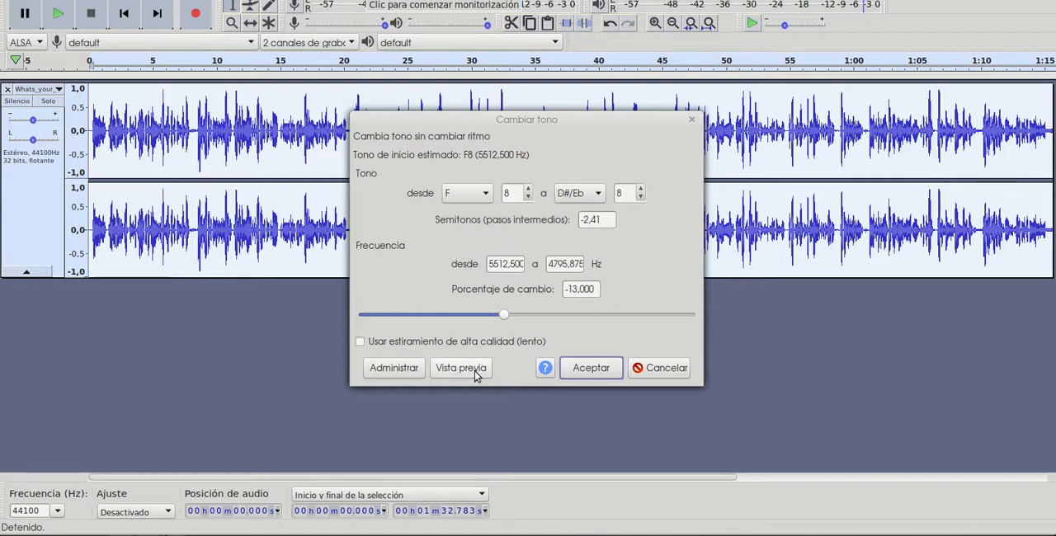
left_click(475, 374)
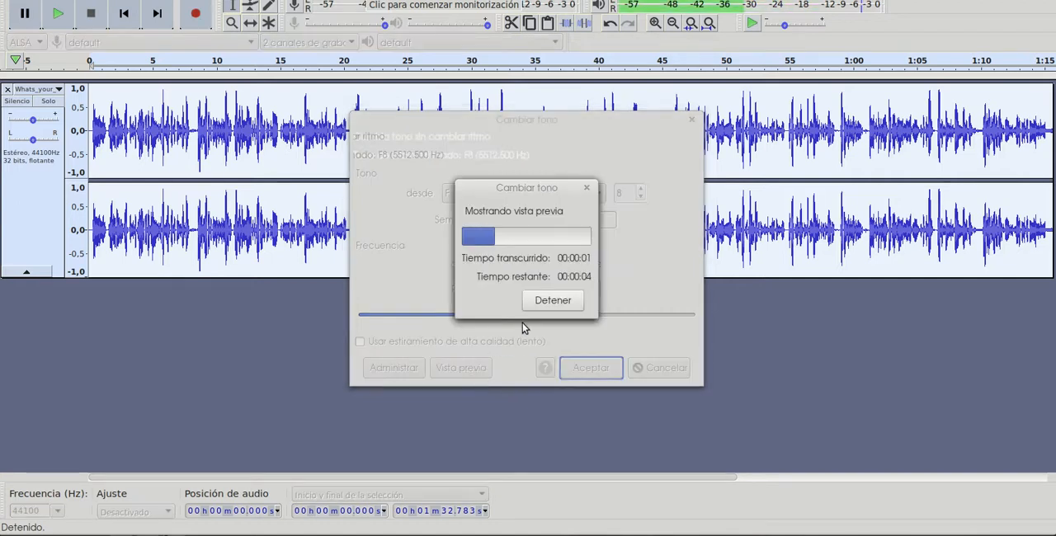
left_click(538, 303)
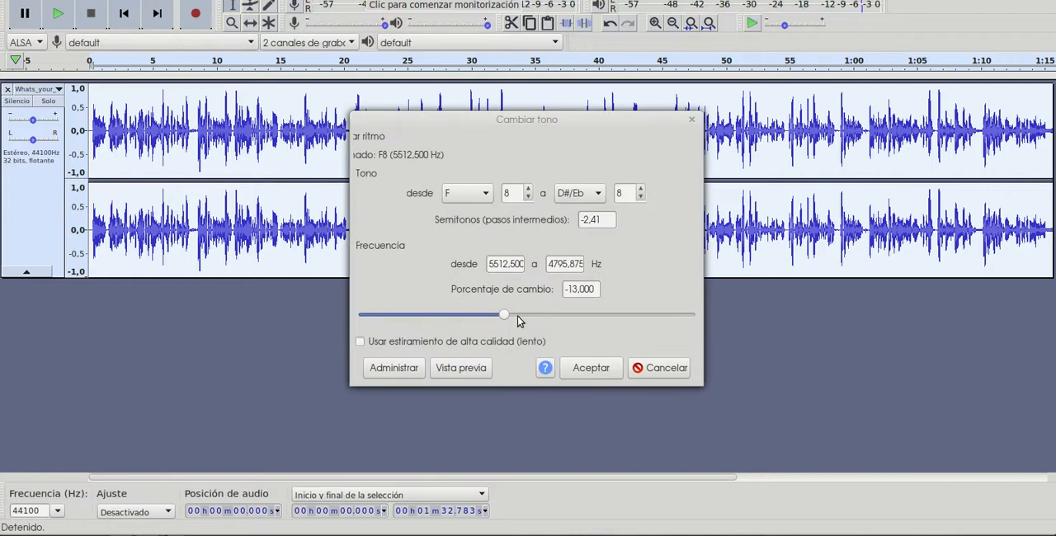
- Preview the pitch change at 12,575 percent and at 72,824 percent, stopping each preview early
left_click(521, 318)
left_click(476, 368)
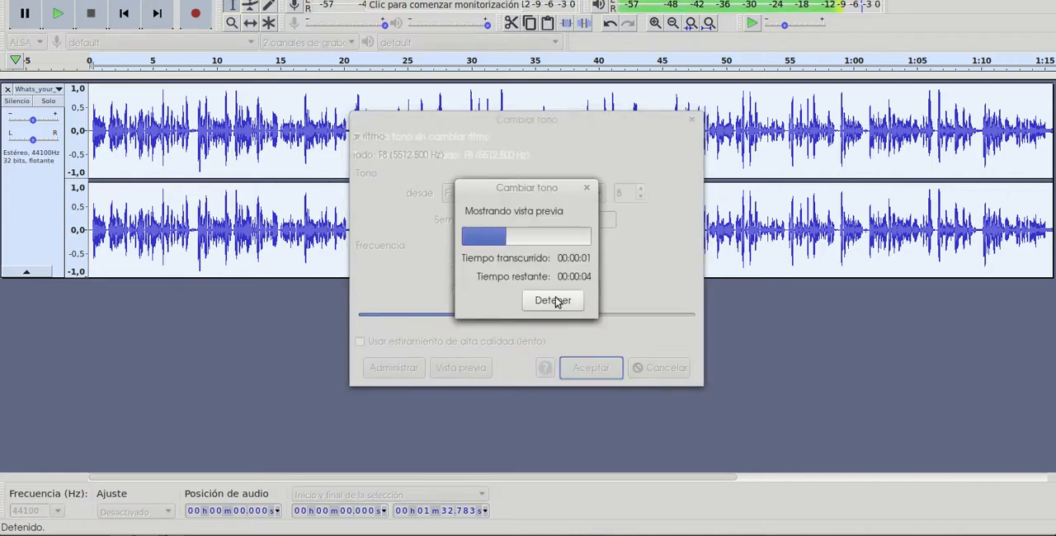
left_click(561, 300)
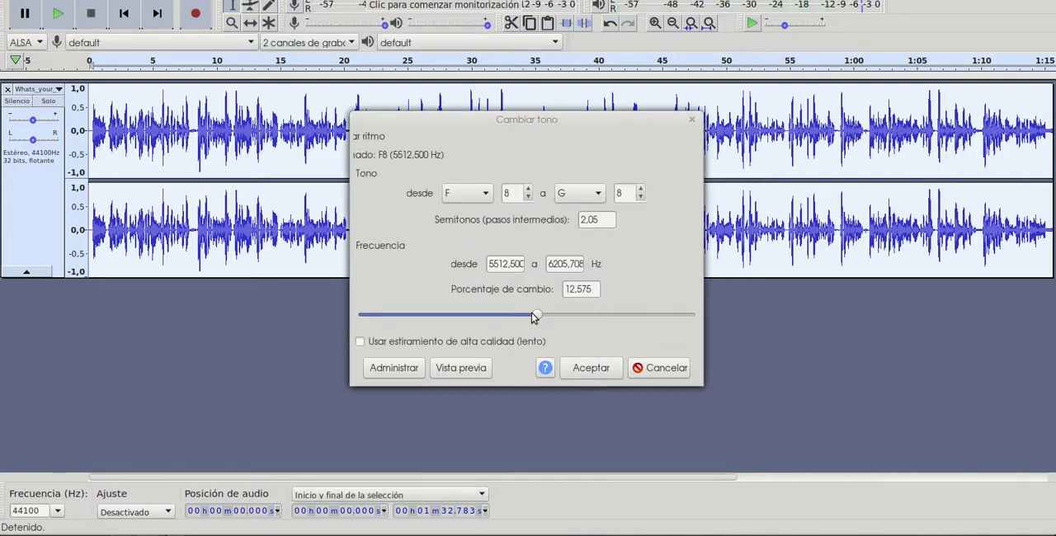
left_click(549, 318)
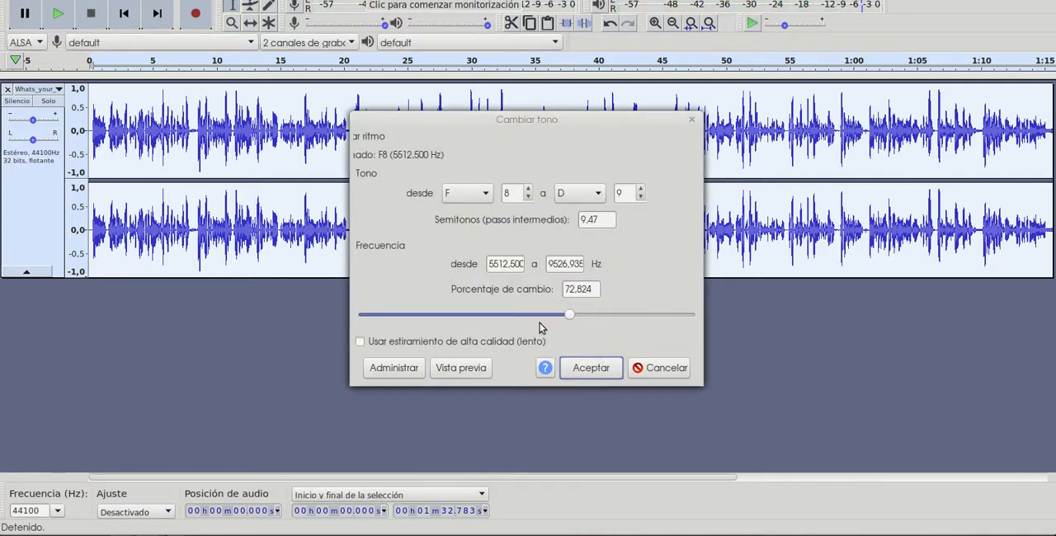
left_click(477, 369)
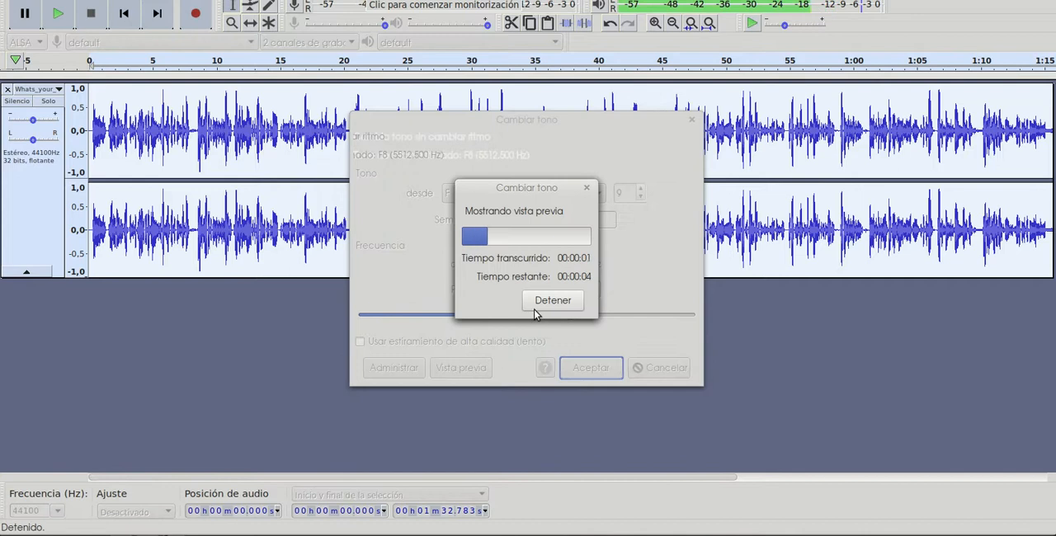
left_click(557, 300)
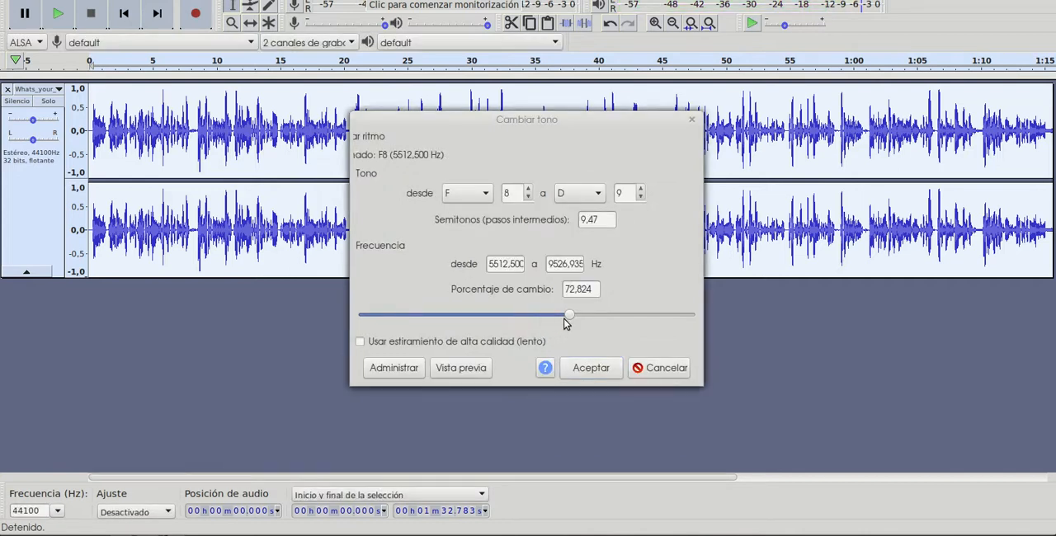
- Set the pitch change to 17,439 percent, preview it and apply it to the whole recording
left_click_drag(568, 322, 540, 322)
left_click(476, 368)
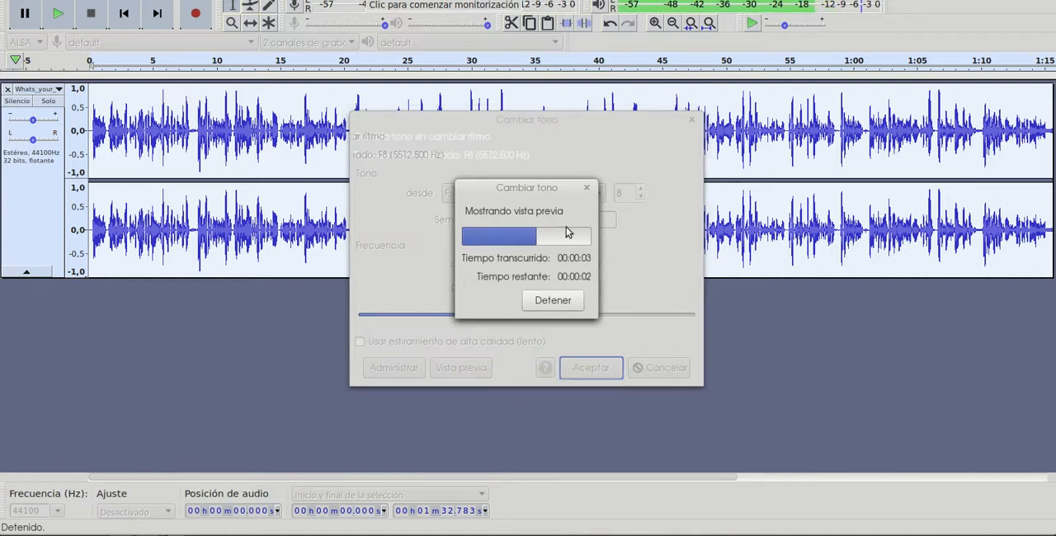
left_click(585, 195)
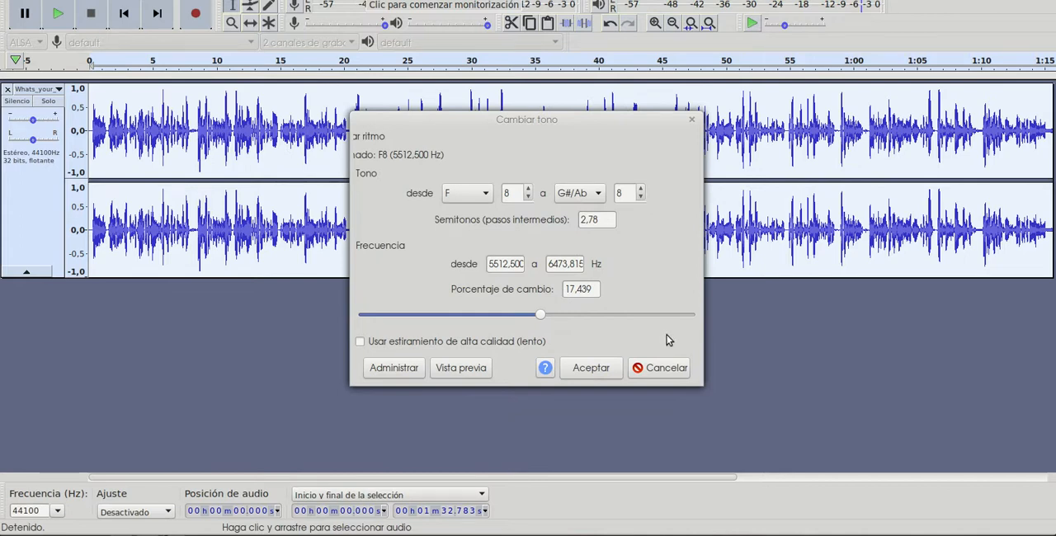
left_click(591, 367)
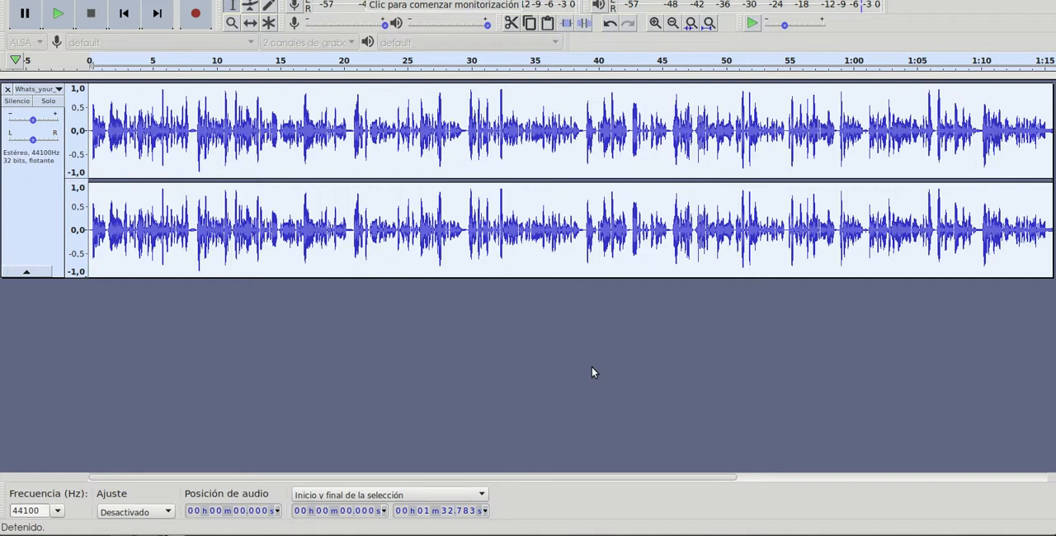
- Play the pitch-shifted recording from the beginning, stop after checking it and clear the selection
left_click(57, 13)
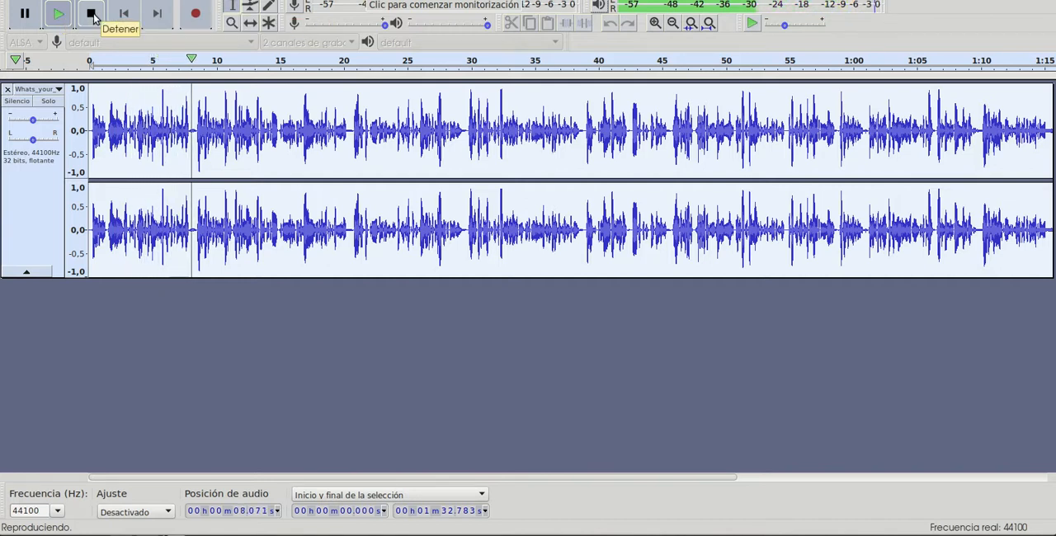
left_click(92, 15)
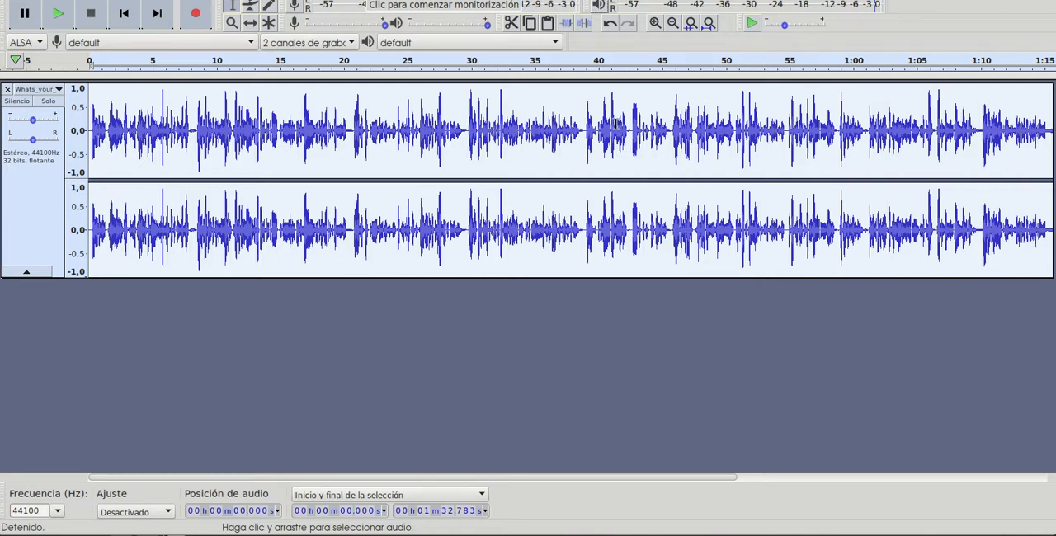
left_click(443, 152)
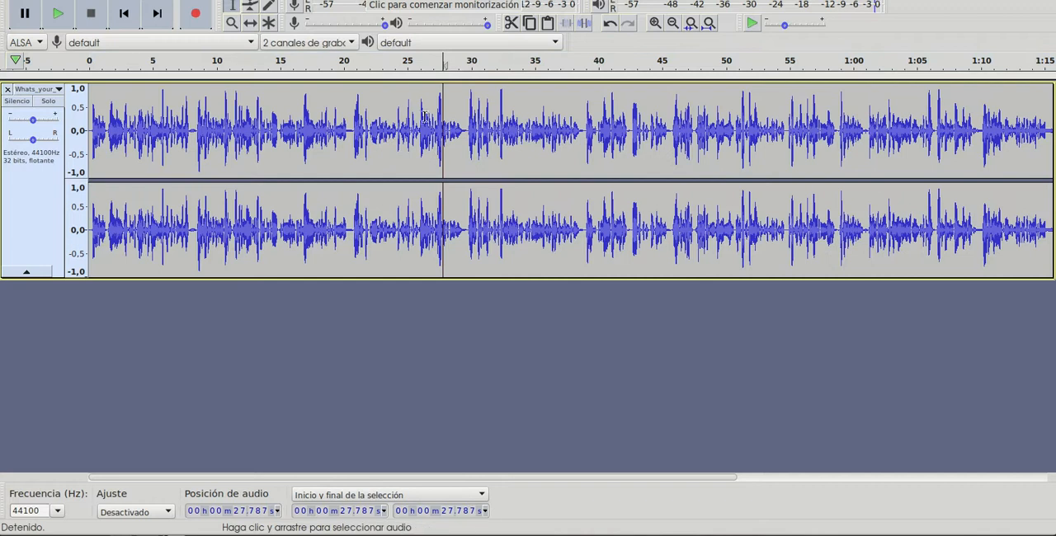
left_click_drag(755, 149, 634, 148)
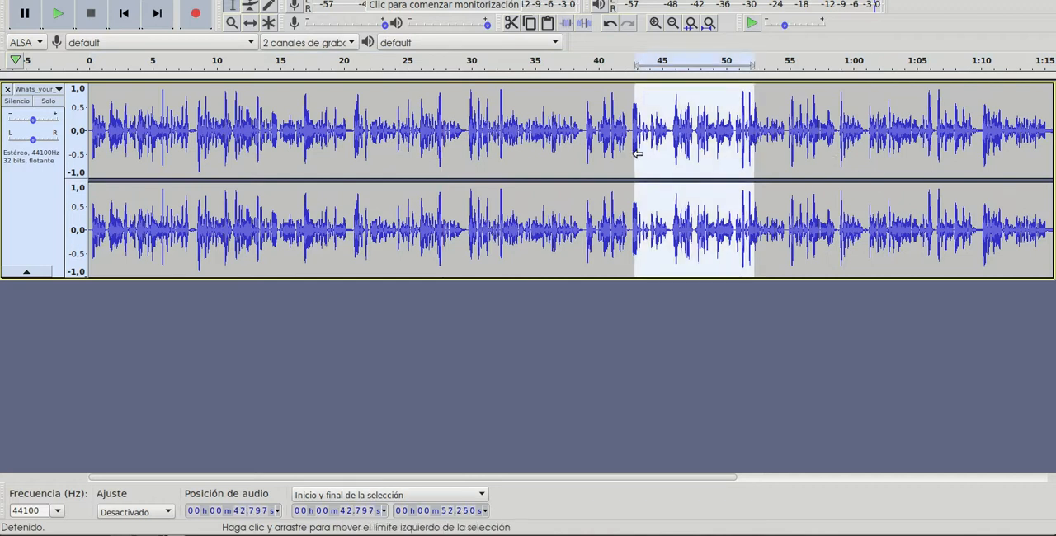
left_click(464, 145)
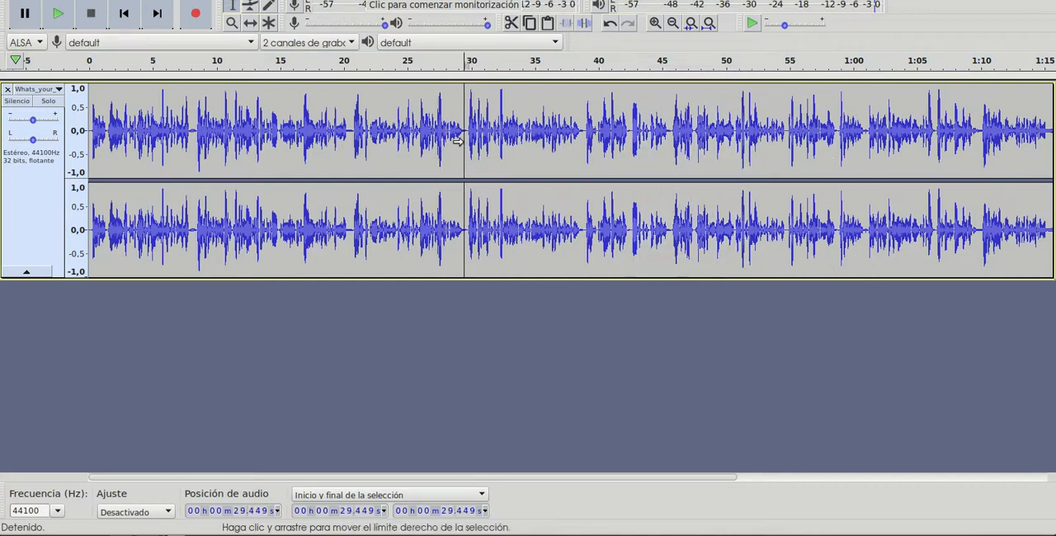
left_click(354, 122)
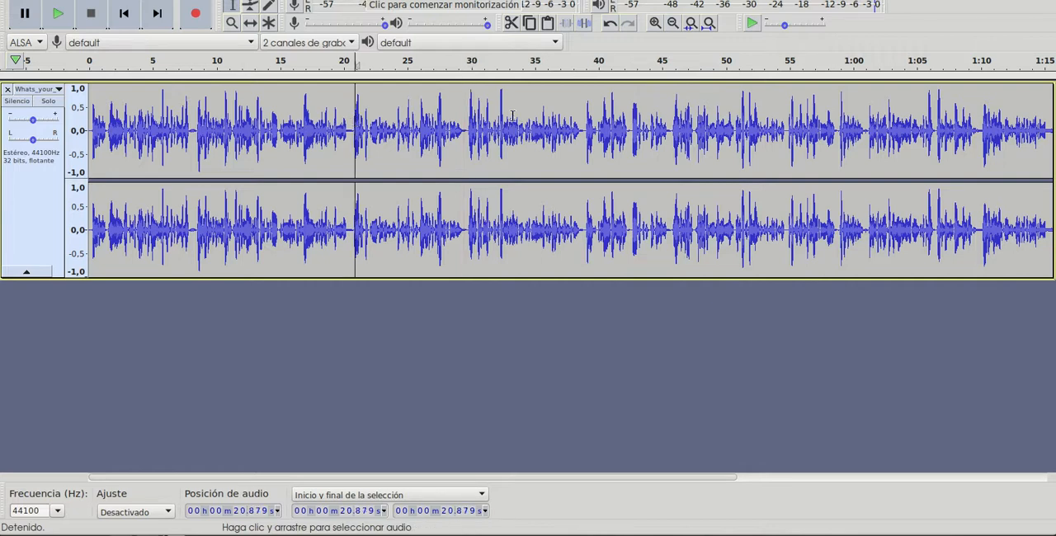
left_click(470, 118)
left_click(571, 127)
left_click(623, 125)
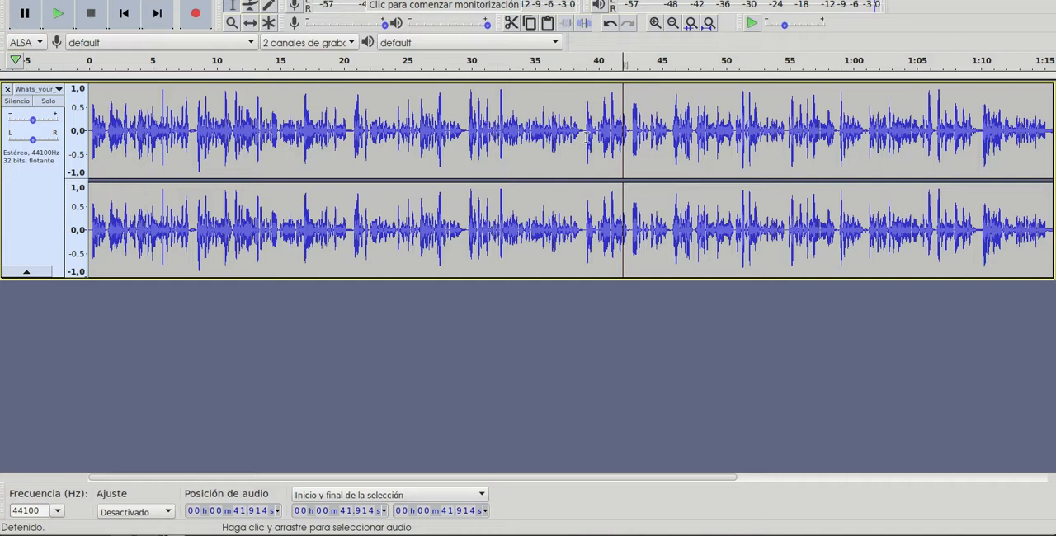
left_click_drag(581, 130, 466, 135)
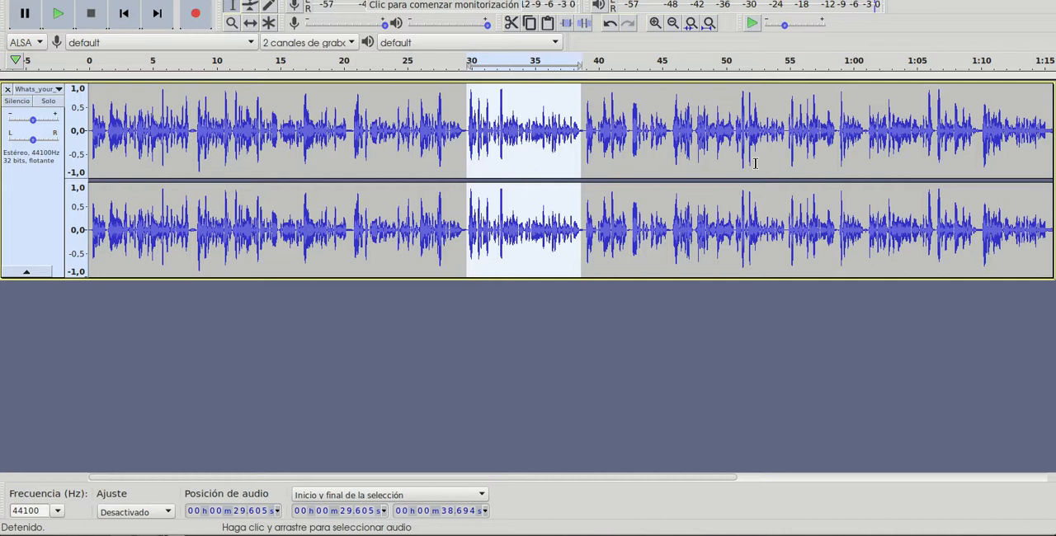
left_click_drag(858, 141, 857, 142)
left_click(620, 239)
left_click(718, 403)
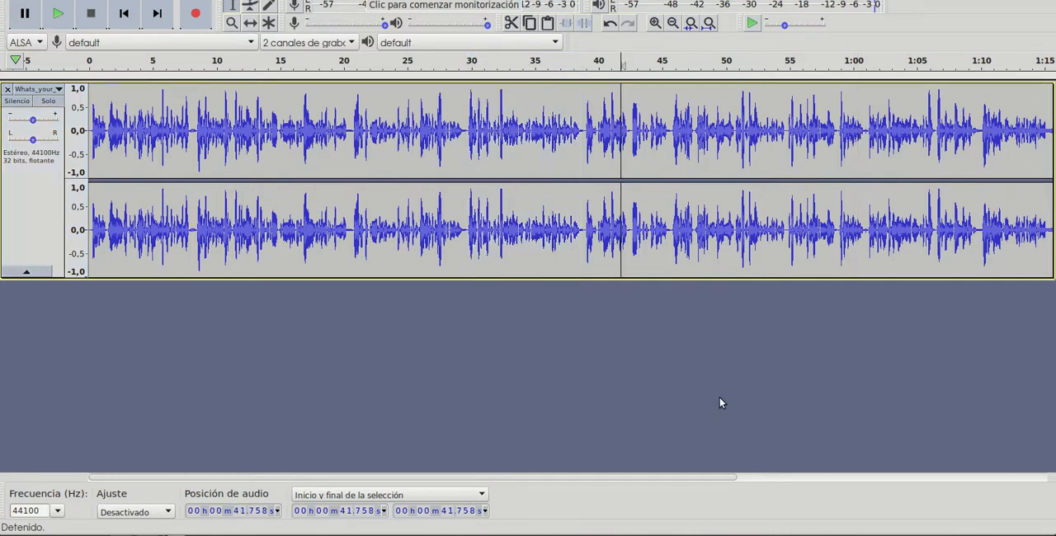